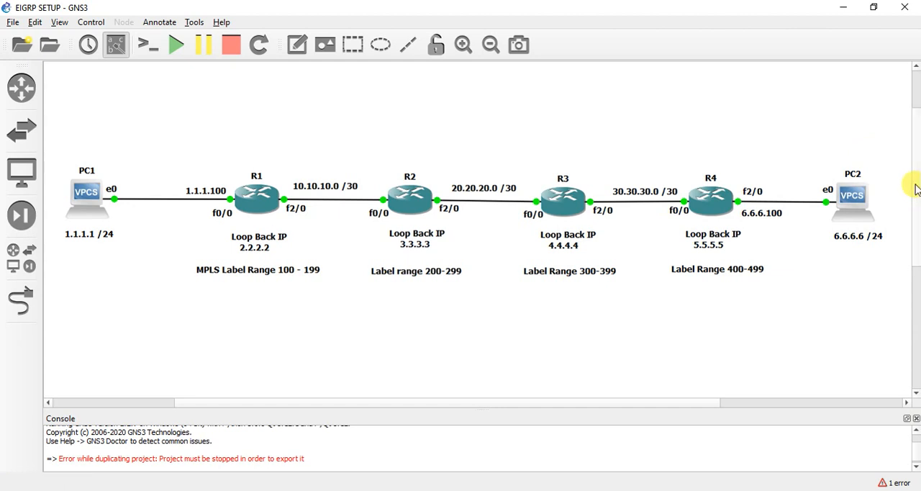
Step: Switch to the Solar-PuTTY window, keep the whole topology visible above it, and bring up R1's console
scroll(915, 207, down, 1)
scroll(915, 207, down, 1)
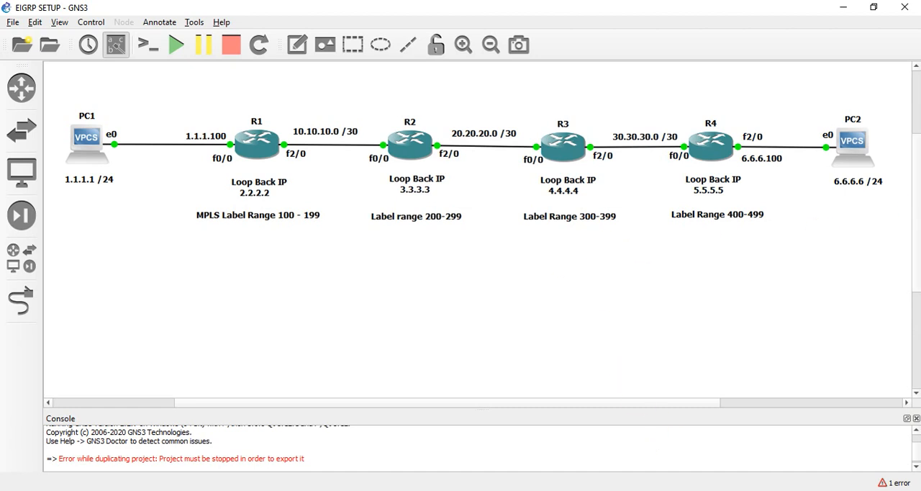
click(690, 474)
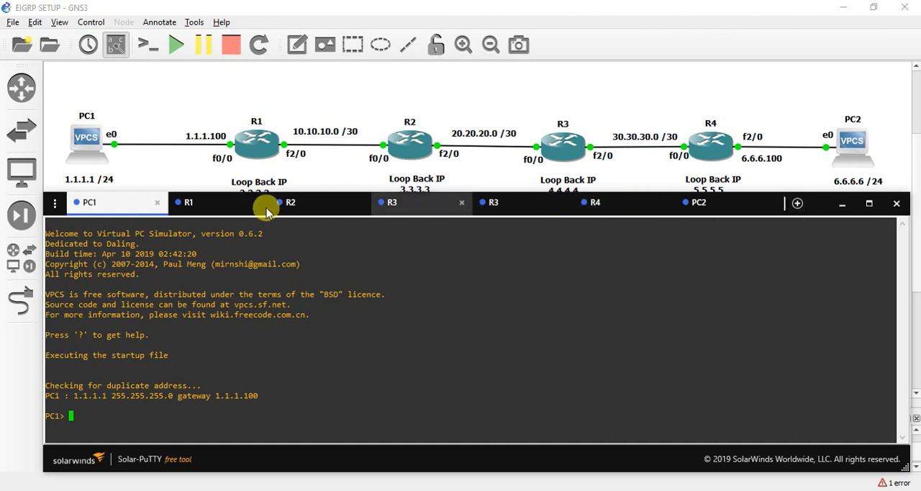
drag(94, 207, 95, 213)
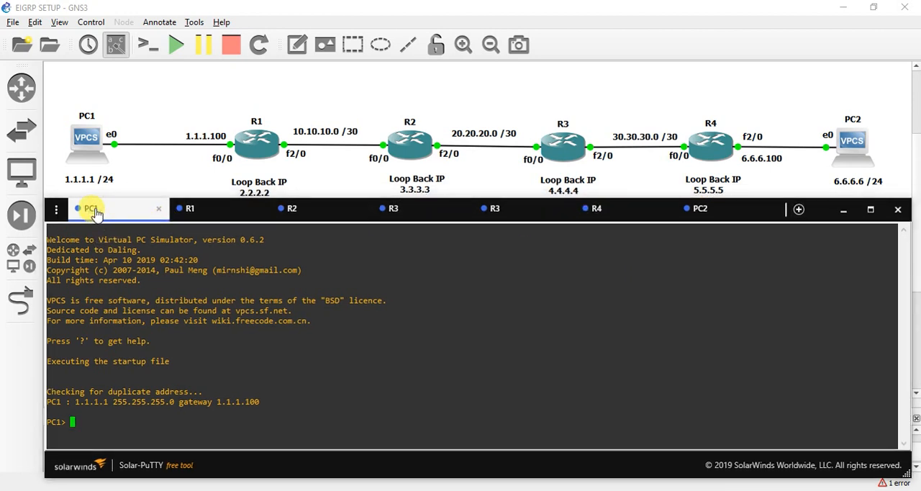
drag(915, 169, 915, 186)
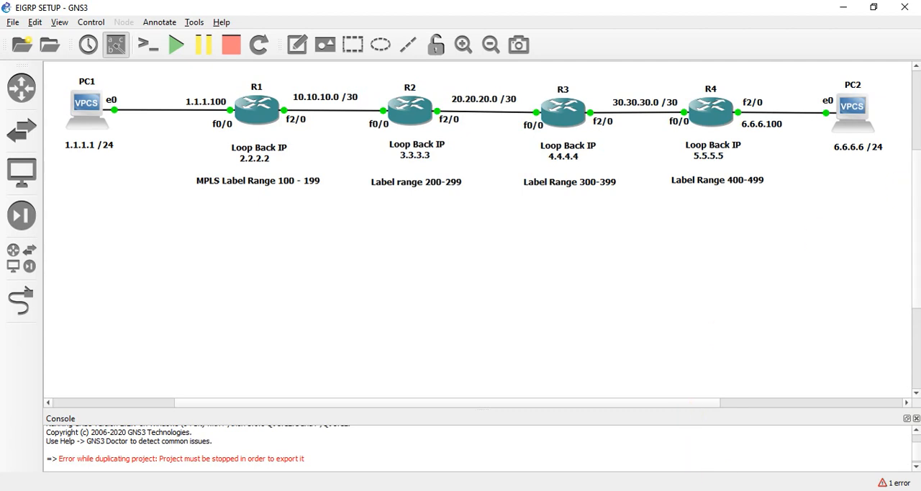
click(670, 489)
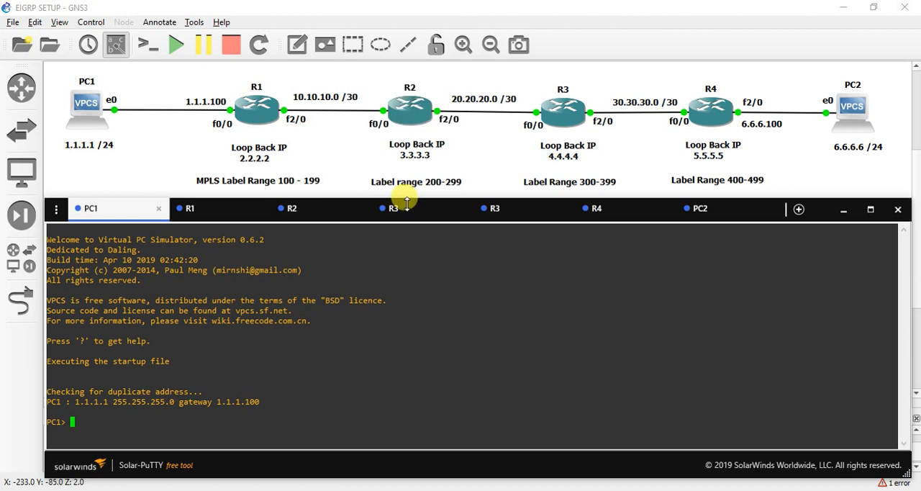
click(201, 215)
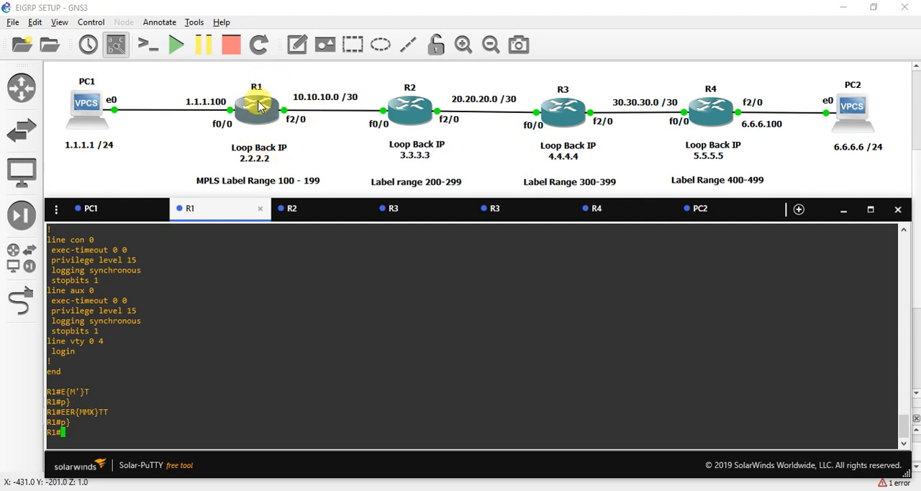
Step: Display the brief IP interface summary on R1 with show ip int brief
key(Return)
key(Return)
key(Return)
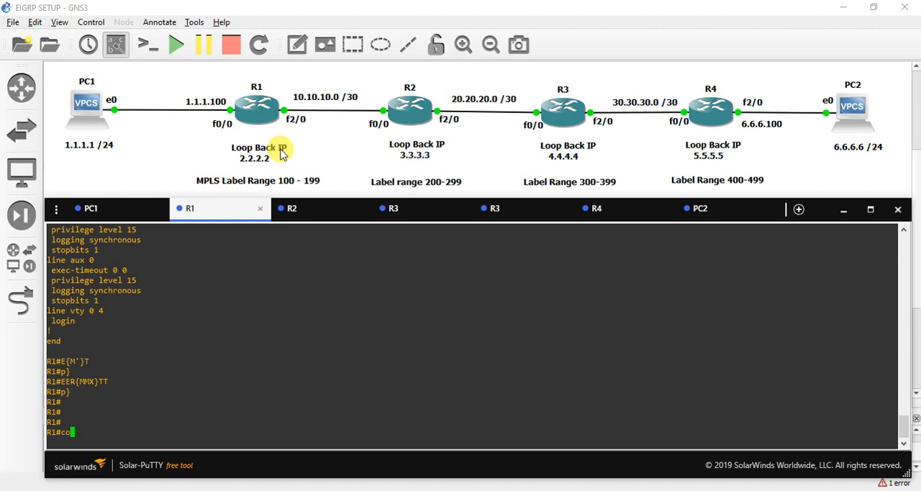
text(show ip int br)
key(Tab)
key(Return)
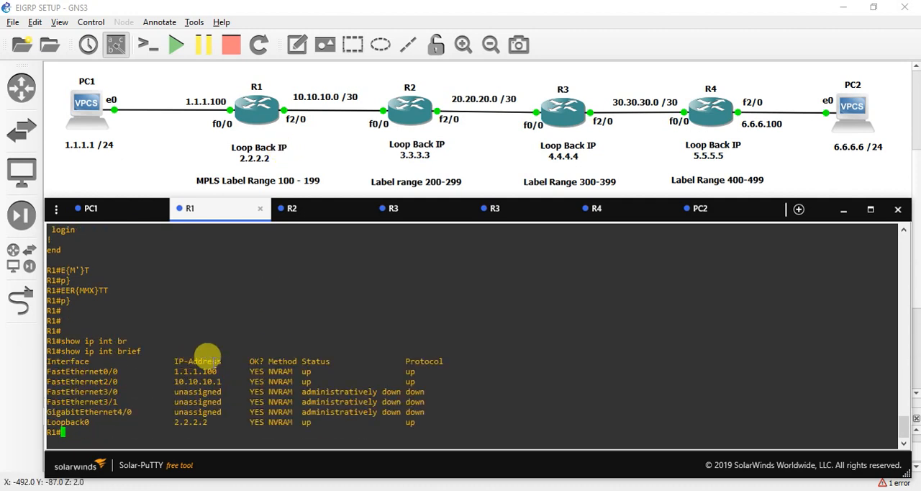
key(Return)
key(Return)
key(Return)
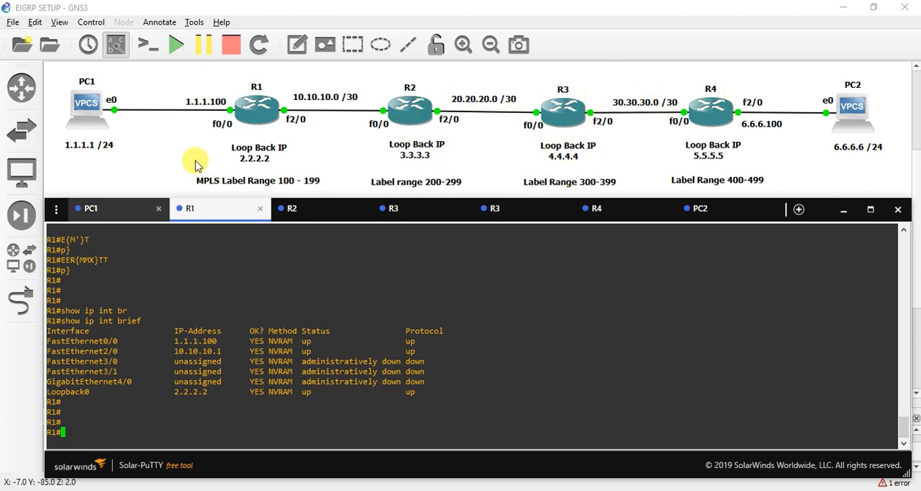
key(Return)
key(Return)
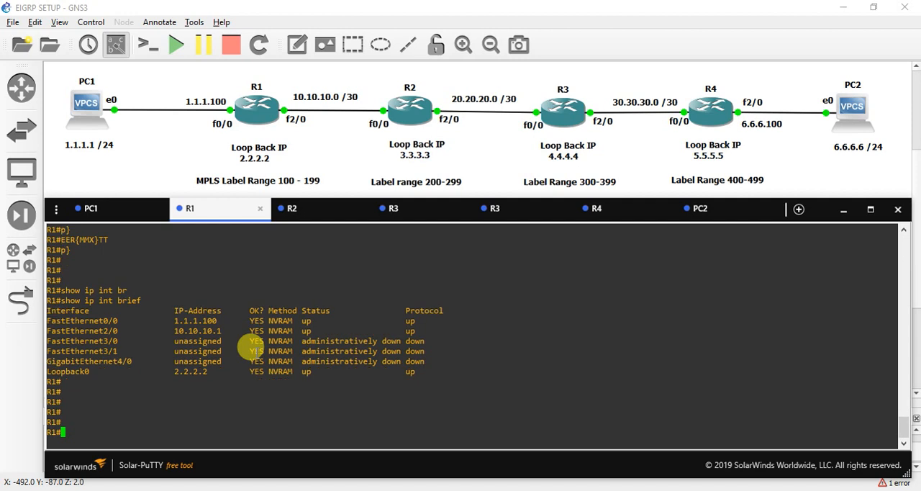
Step: Enter global configuration mode on R1 and start EIGRP routing with autonomous system number 100
text(config ter)
key(Return)
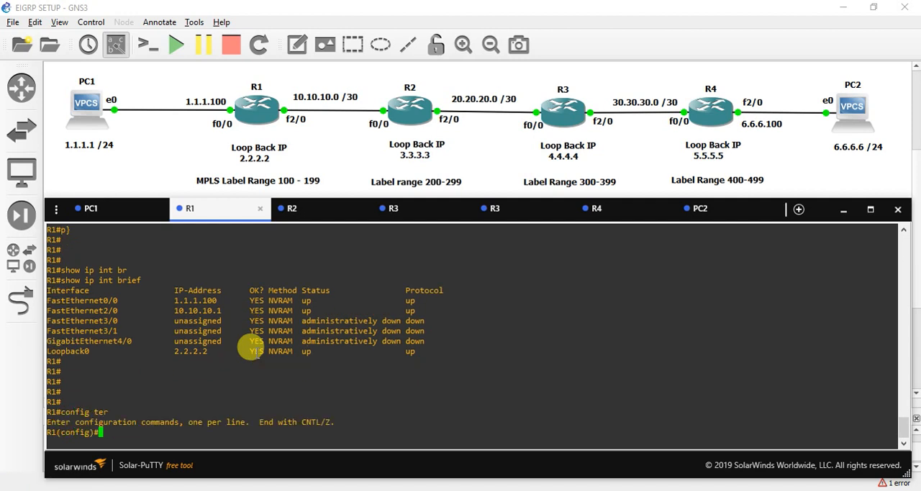
key(Return)
key(Return)
key(Return)
text(rou)
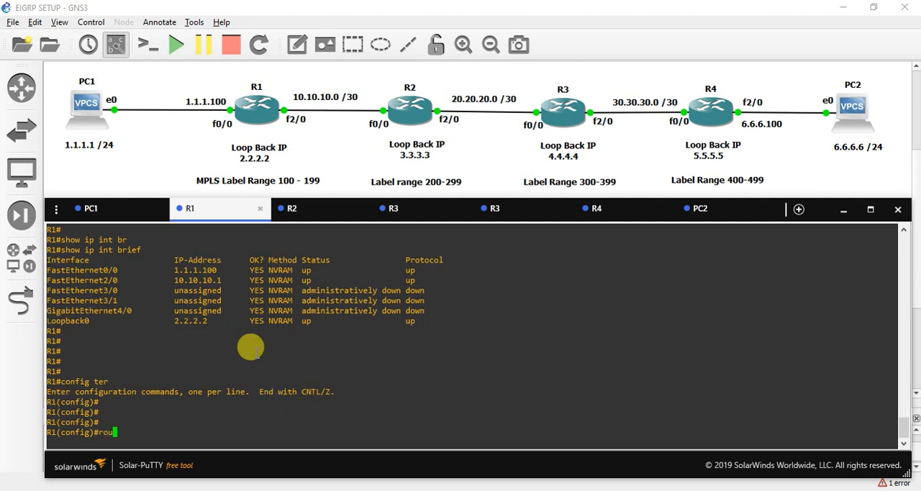
text(ter ei)
key(Tab)
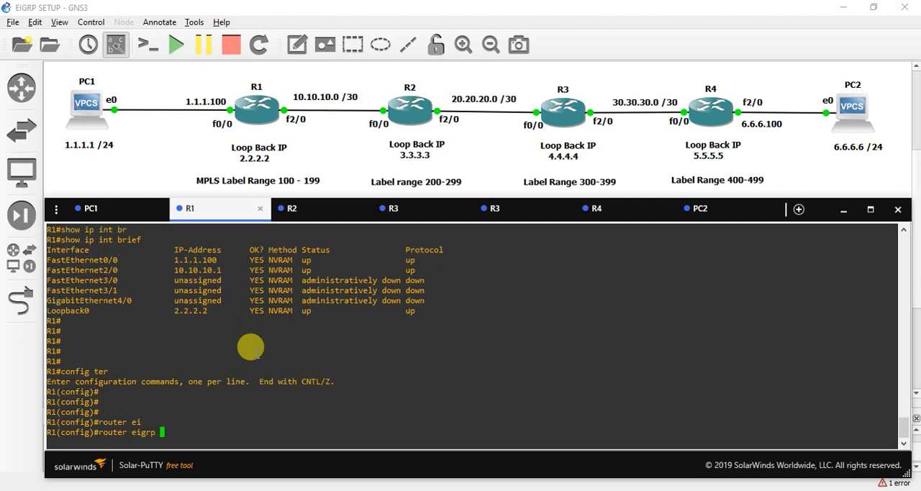
triple_click(251, 350)
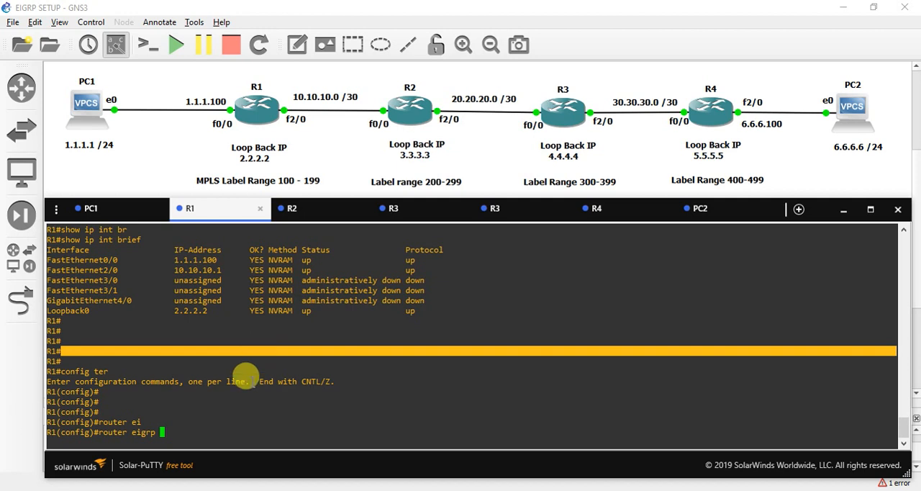
click(210, 433)
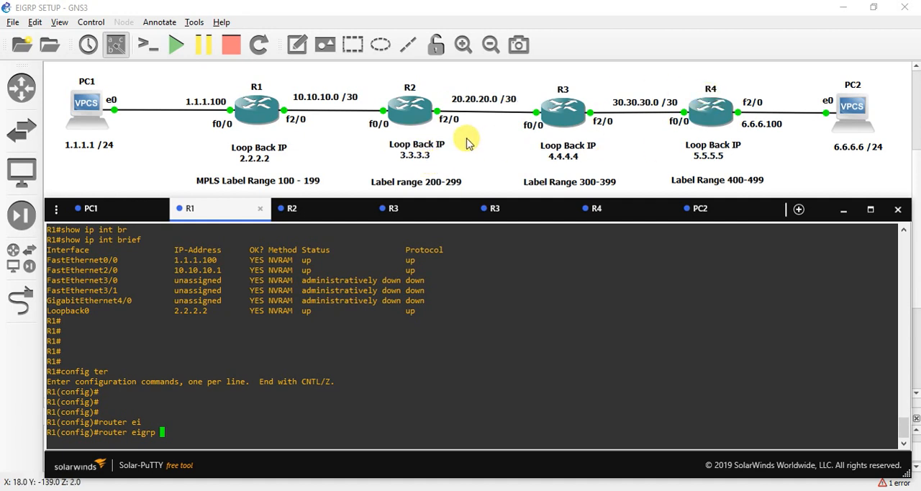
text(00)
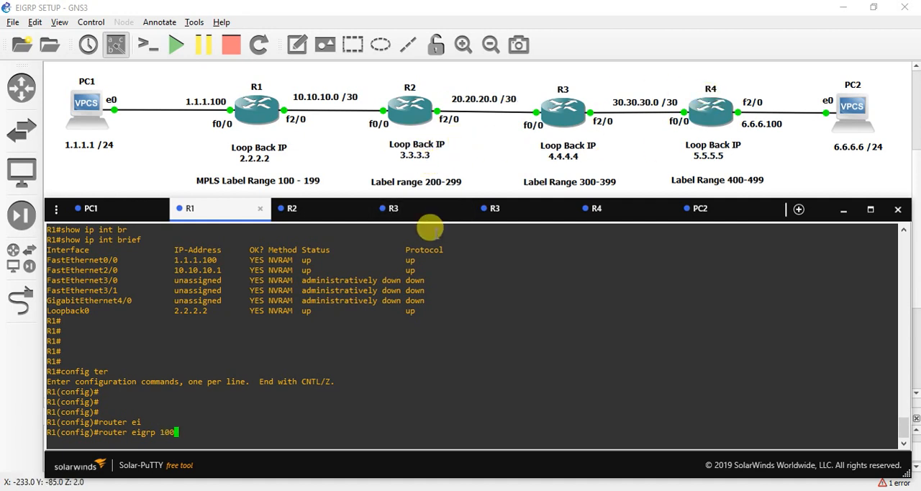
key(Return)
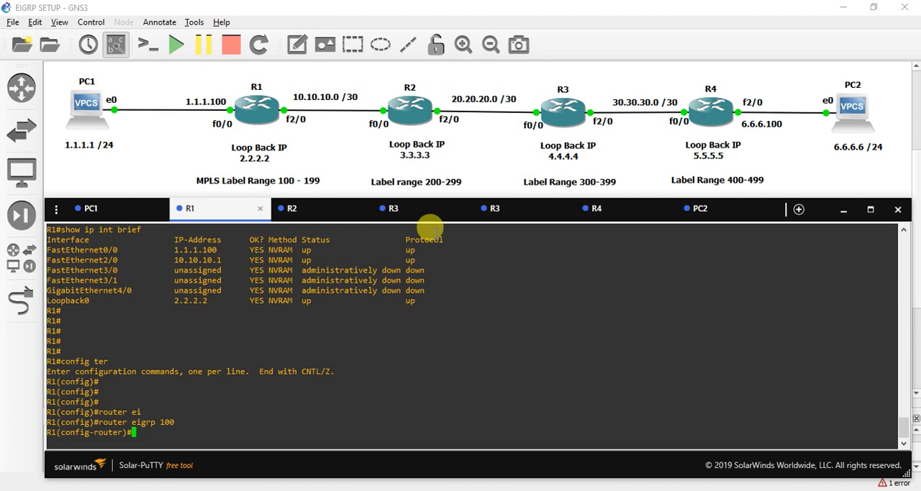
Step: Advertise network 1.1.1.0 with wildcard mask 0.0.0.255 in R1's EIGRP configuration
text(net)
key(Tab)
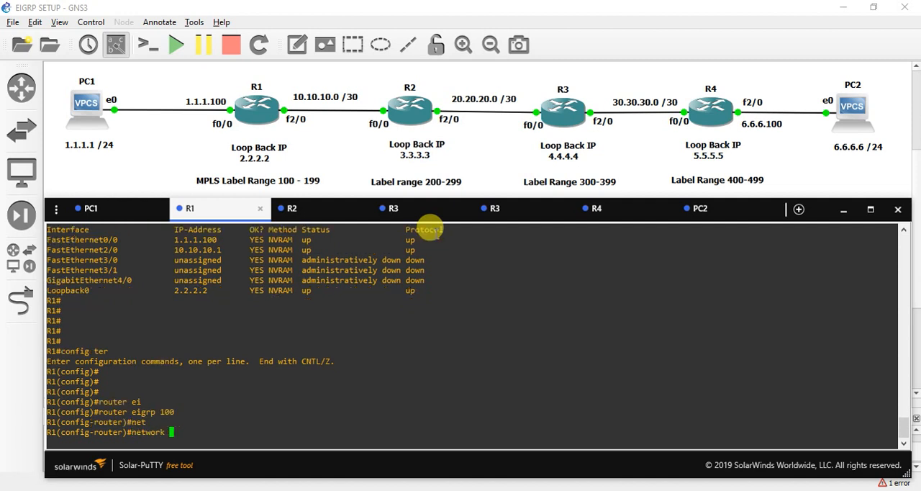
text(1)
text(.1.1.1)
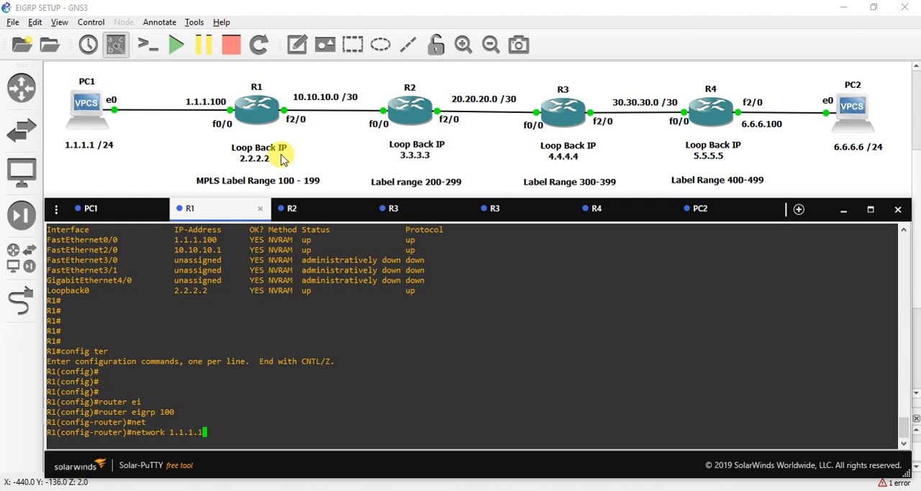
key(BackSpace)
text(0)
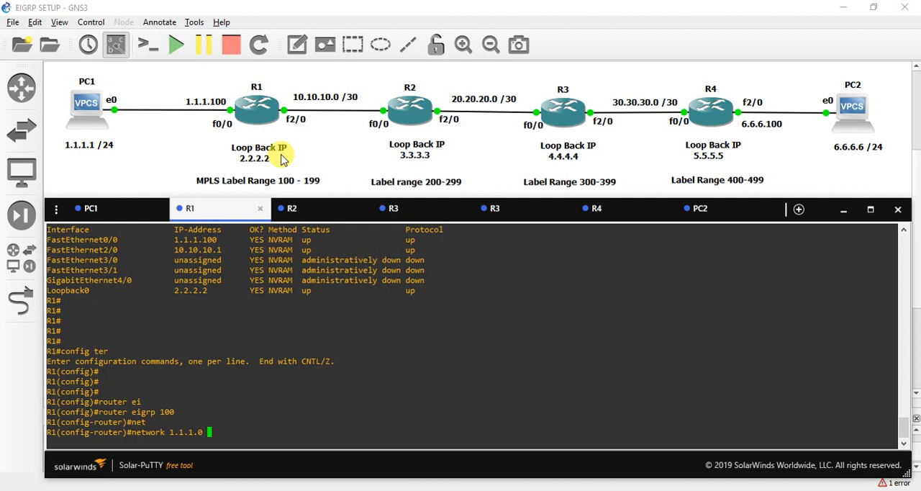
text(.0.0.255)
key(Return)
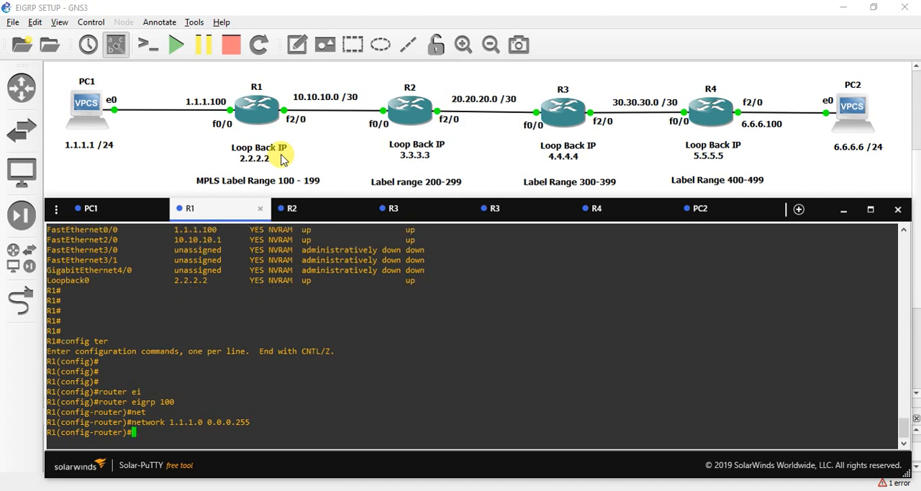
Step: Advertise the R1–R2 link network 10.10.10.0 with wildcard mask 0.0.0.3 in R1's EIGRP configuration
text(net)
key(Tab)
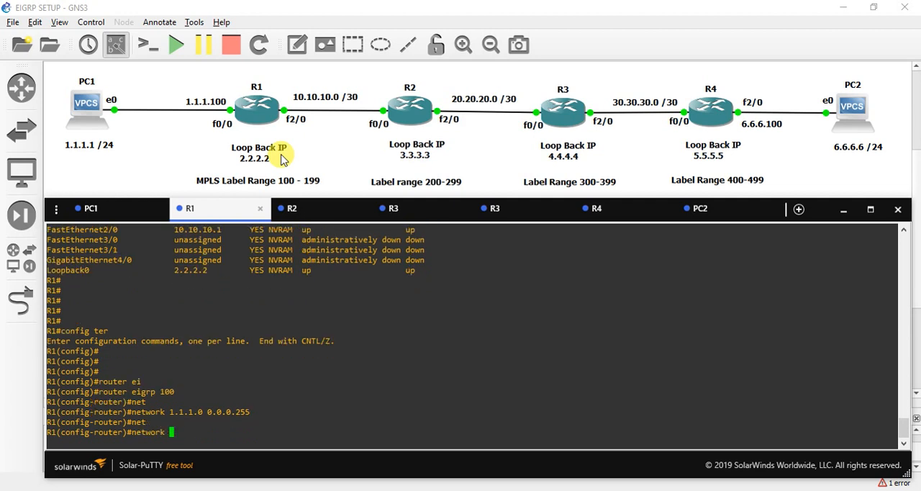
text(10.10.10.)
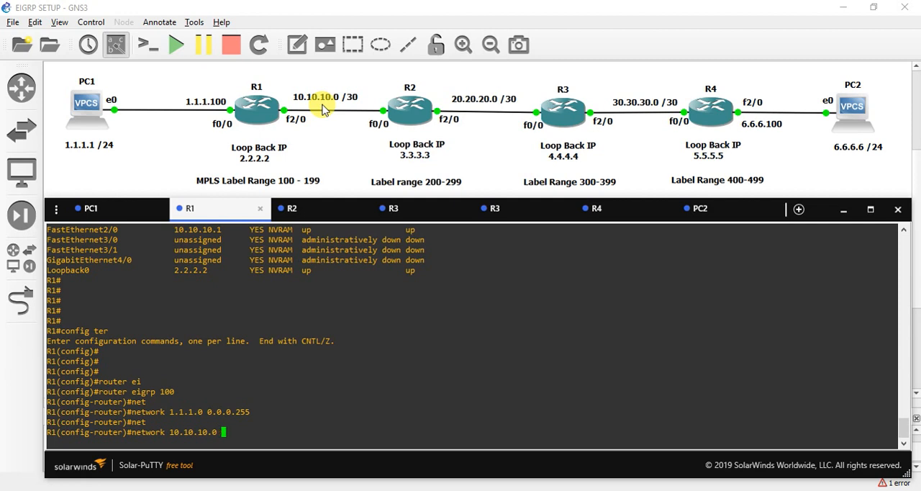
text(0 0.0.0.3)
key(Return)
Step: Advertise R1's loopback network 2.2.2.0 with wildcard mask 0.0.0.255 in its EIGRP configuration
text(nfig-router)#n)
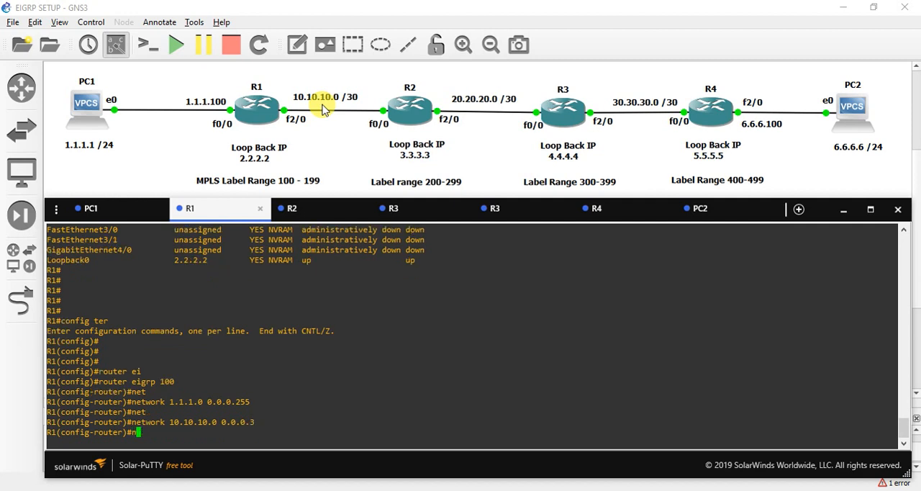
text(et)
key(Tab)
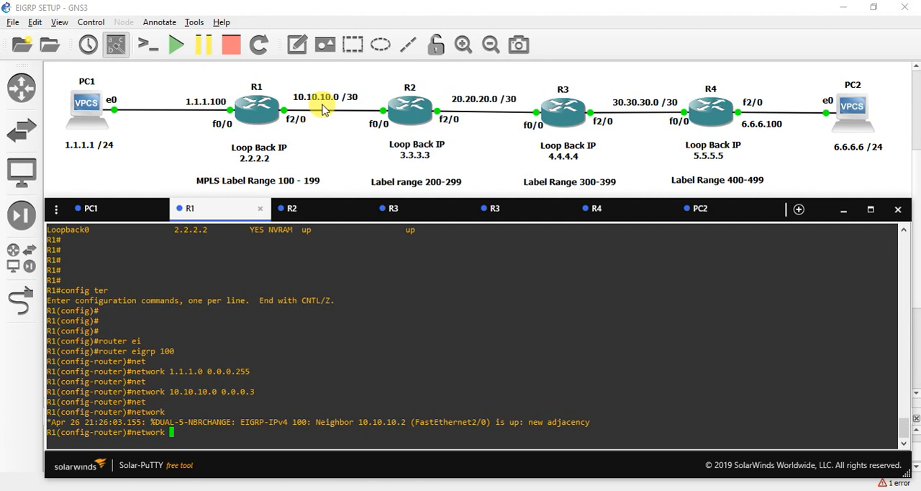
text(2.2.2.0 0.0.0.255)
key(Return)
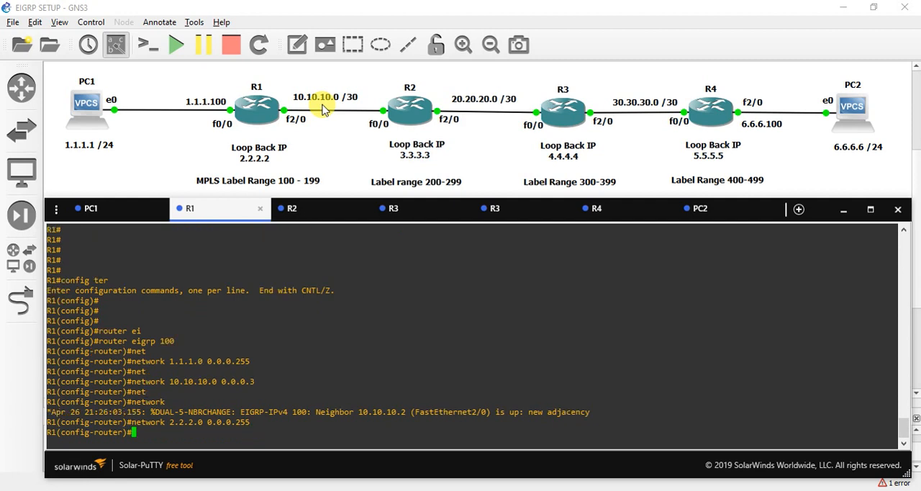
key(Return)
key(Return)
key(Return)
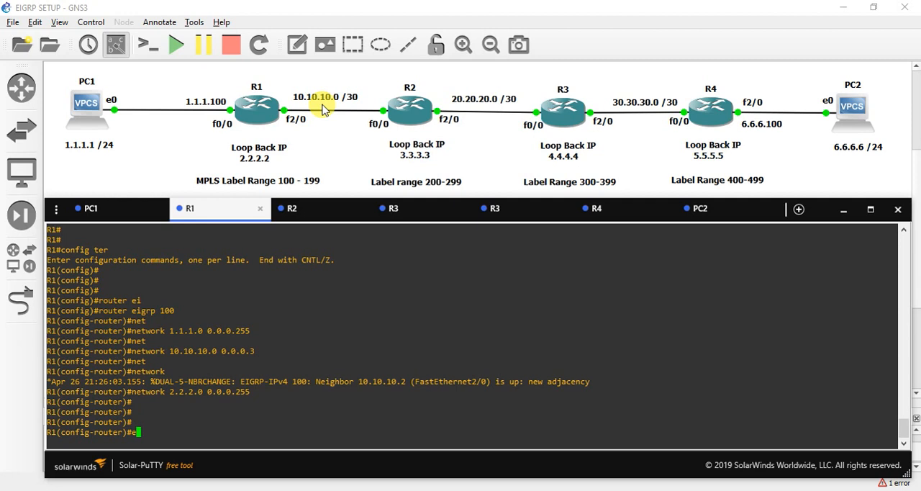
Step: Disable automatic route summarization for R1's EIGRP process with no auto-summary
text(no aut)
key(Tab)
key(Return)
Step: Exit R1's router and global configuration modes back to the privileged EXEC prompt
key(Return)
key(Return)
text(exit)
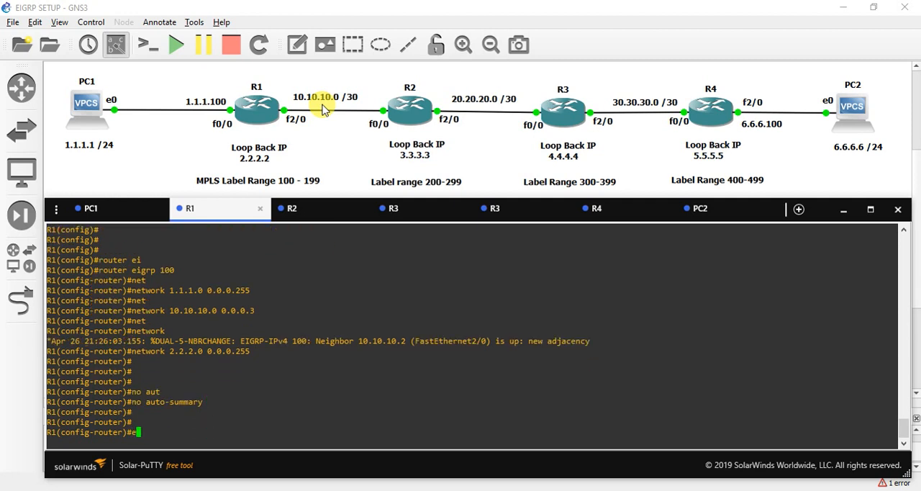
key(Return)
key(Return)
key(Return)
text(exit)
key(Return)
key(Return)
key(Return)
Step: Display R1's EIGRP neighbor table with show ip eigrp neighbors
text(show )
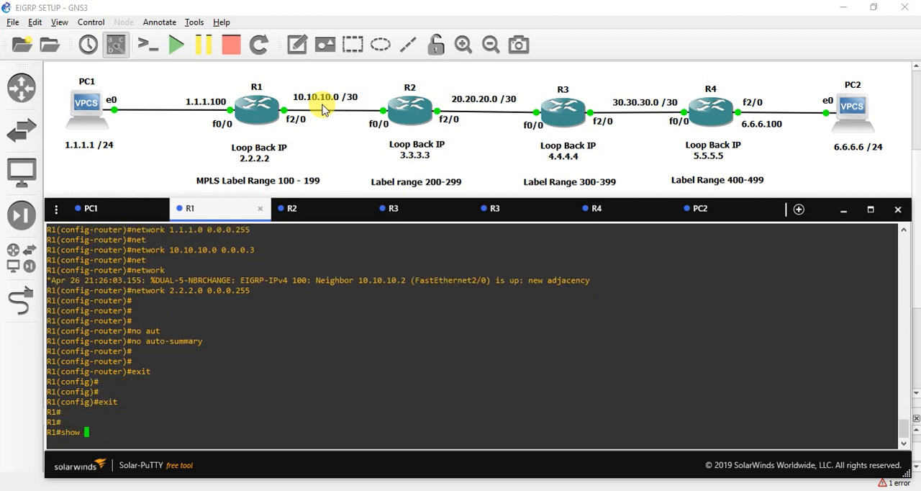
text(ip ei)
key(Tab)
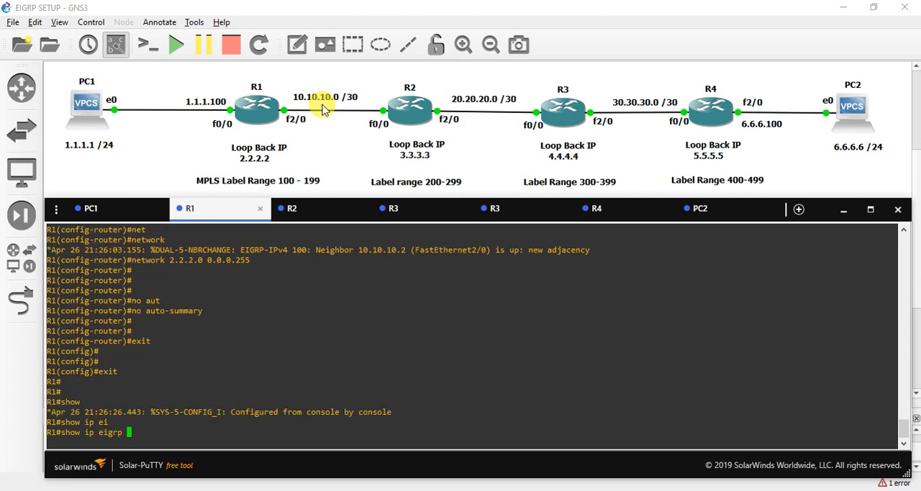
text(ne)
key(Tab)
key(Return)
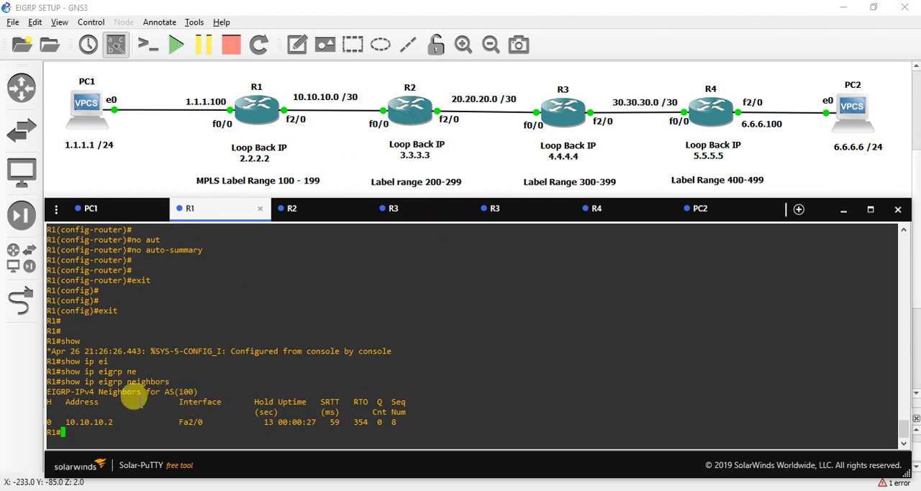
key(Return)
key(Return)
Step: Filter R1's routing table for EIGRP entries with show ip route | i eigrp
text(show)
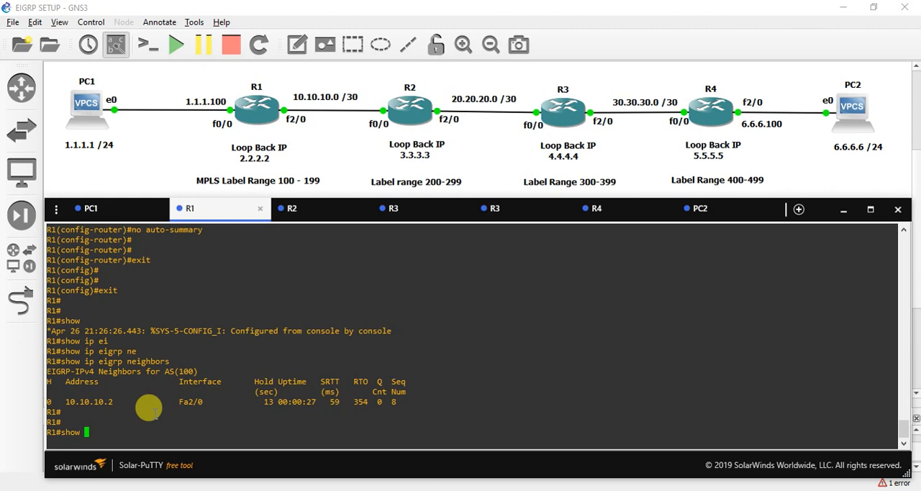
text( ip )
text(ro)
key(Tab)
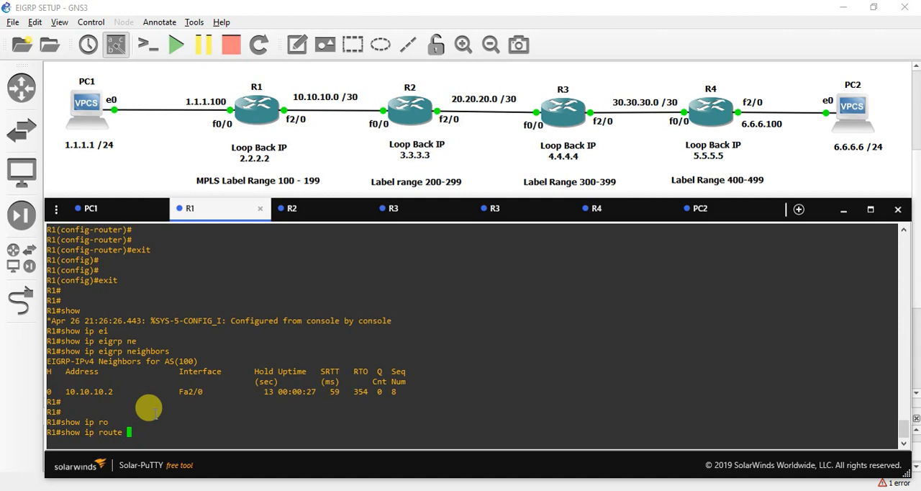
text(| i ei)
key(Tab)
text(grp)
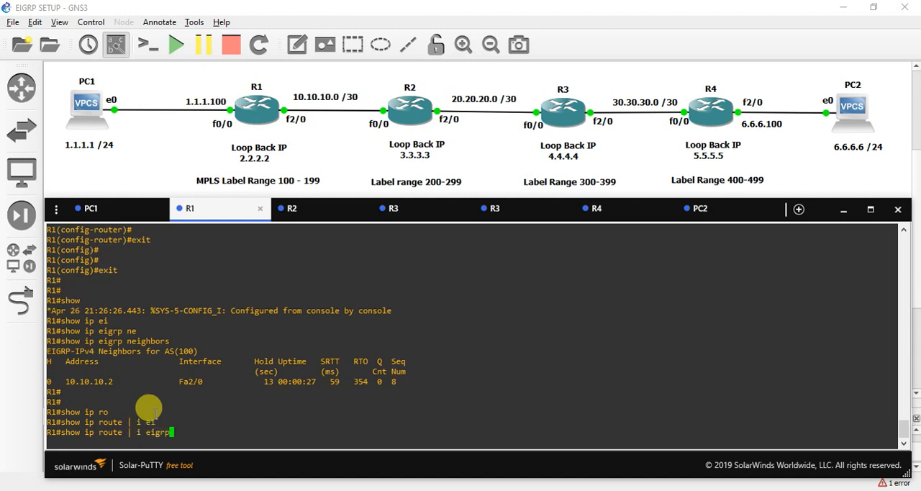
key(Return)
Step: Display R1's full routing table with show ip route and review the EIGRP code and D-marked routes
text(sh ip ro)
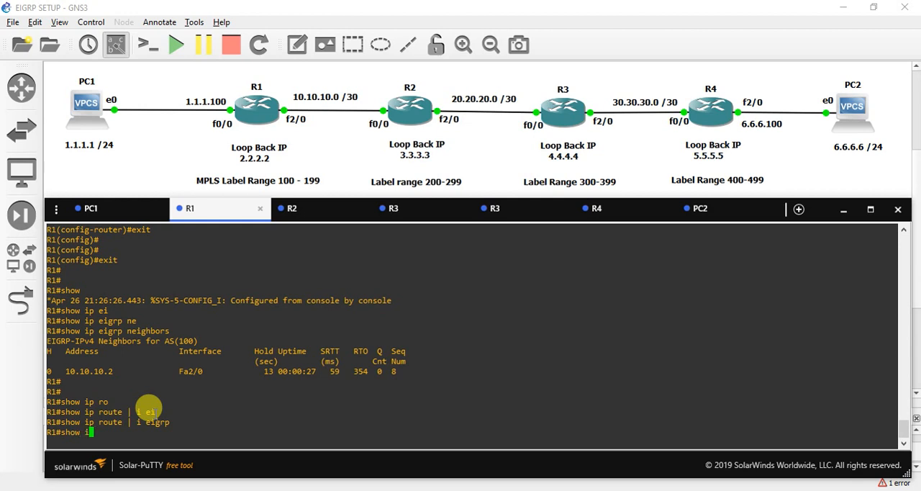
key(Return)
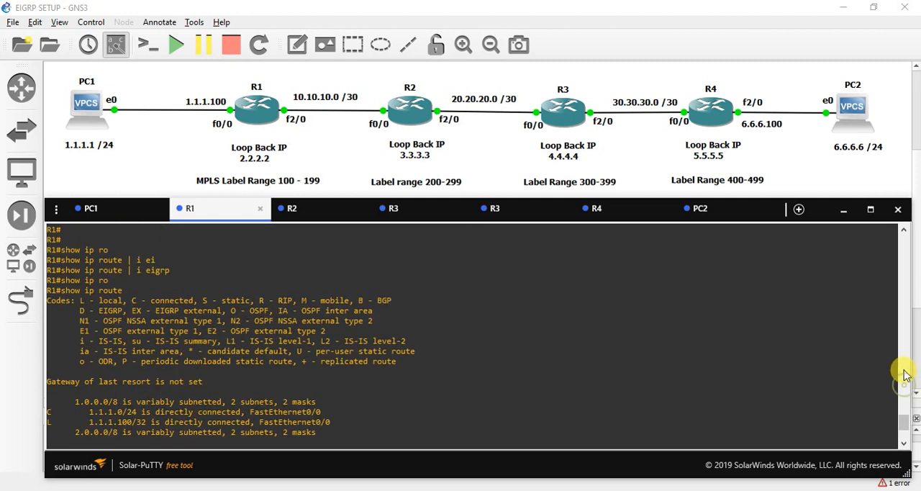
scroll(899, 370, up, 3)
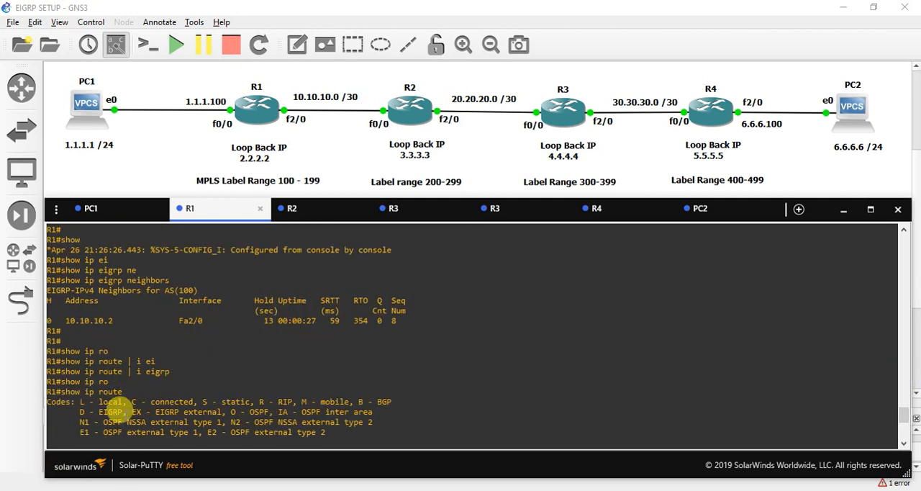
drag(126, 411, 81, 410)
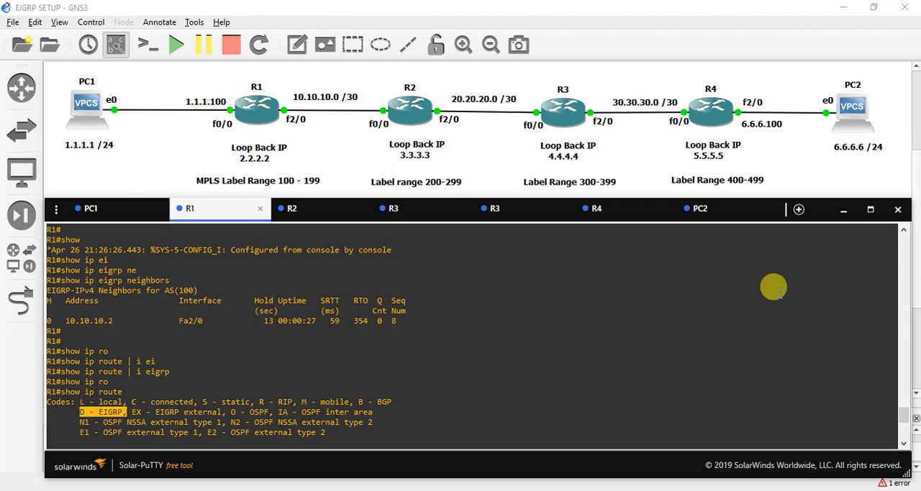
scroll(905, 378, up, 3)
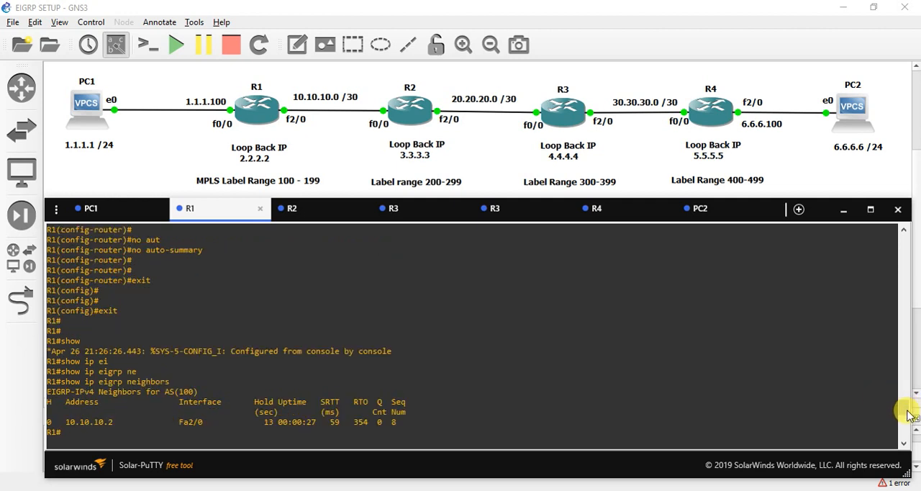
scroll(900, 411, down, 5)
scroll(904, 432, down, 1)
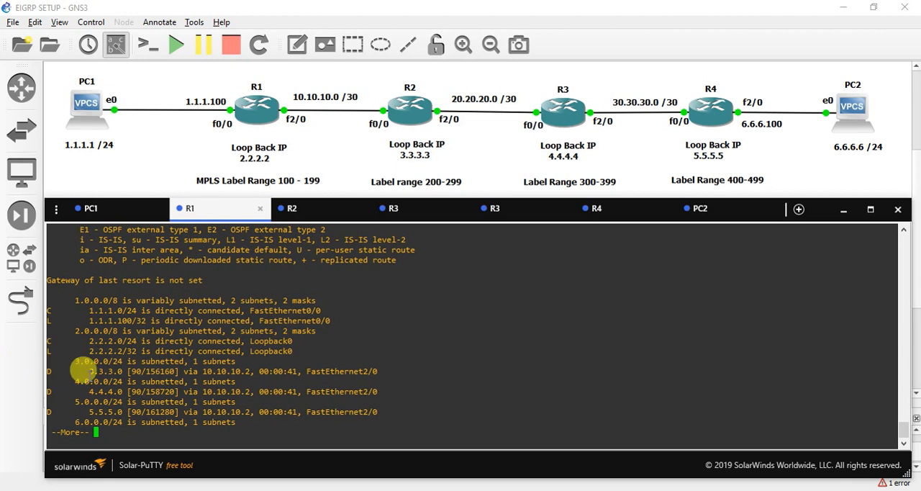
key(space)
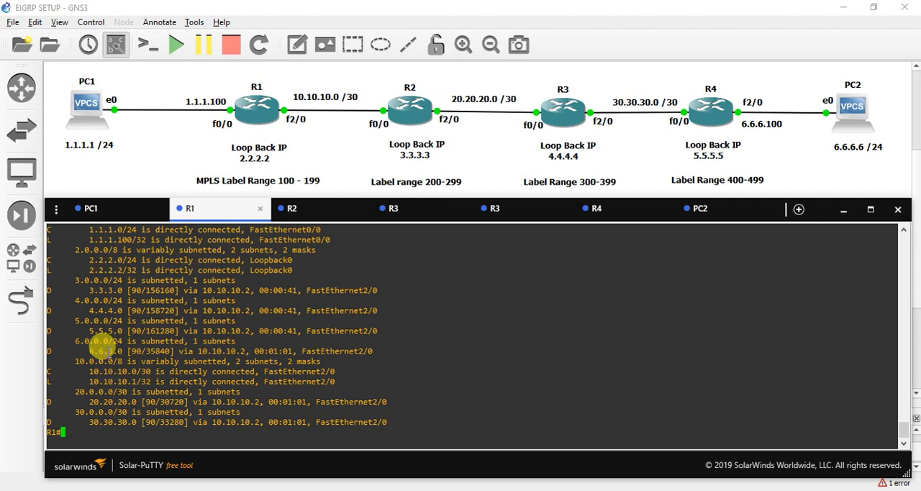
key(Return)
key(Return)
key(Return)
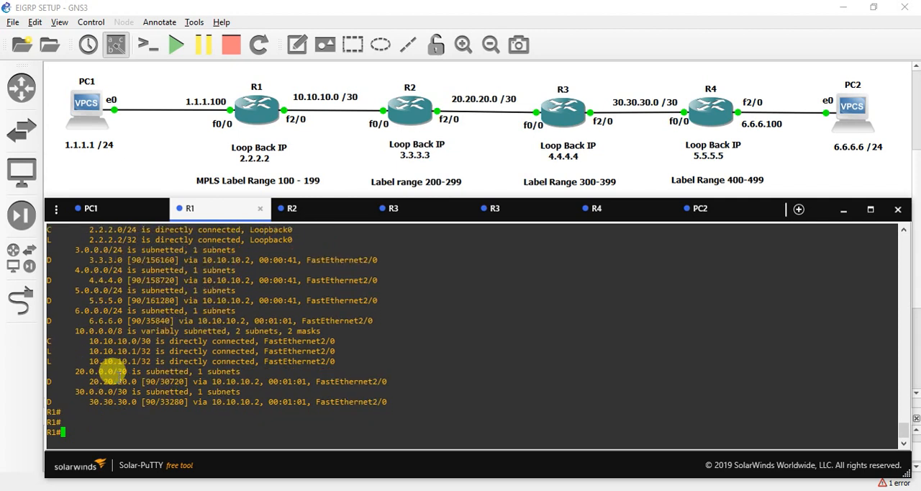
Step: Display R1's EIGRP topology table with show ip eigrp topology
text(show )
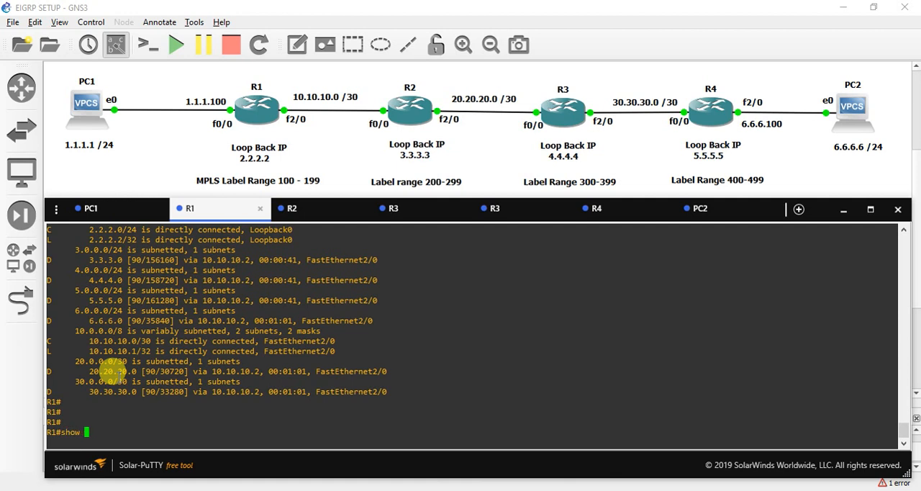
text(ip ei)
key(Tab)
text(to)
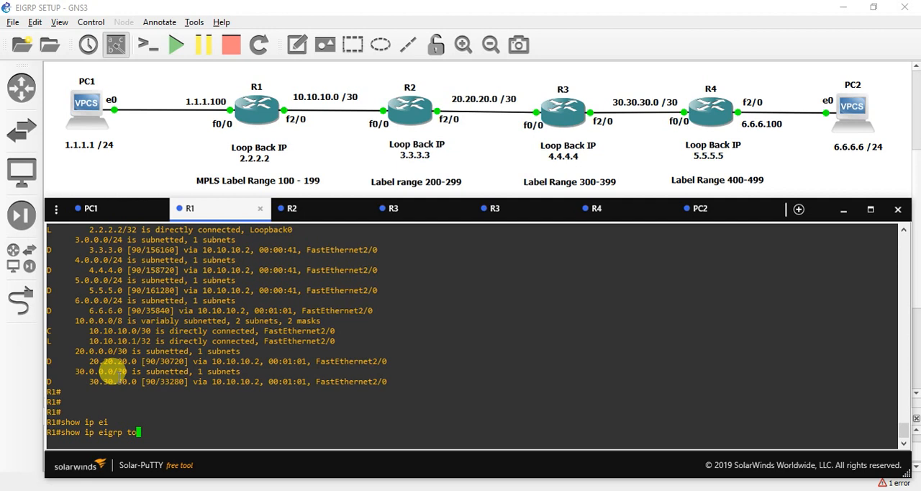
key(Tab)
key(Return)
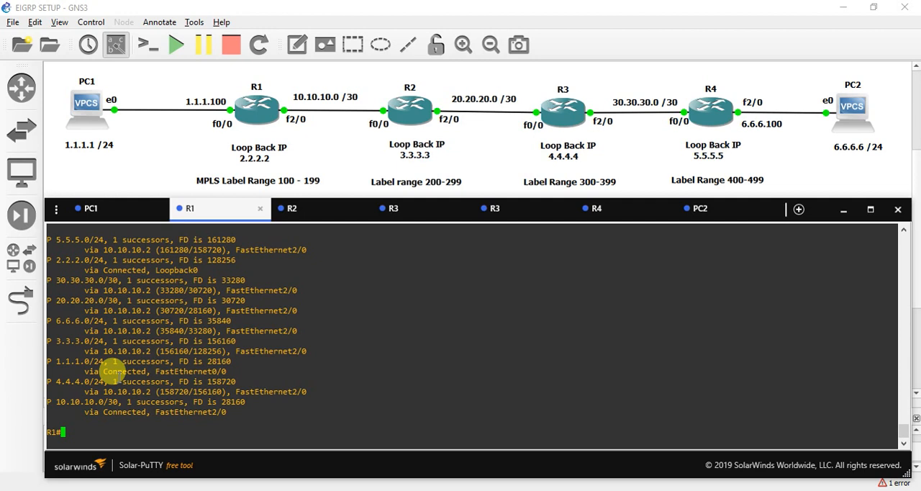
key(Return)
key(Return)
key(Return)
Step: Save R1's configuration with write, approving the overwrite of the previous NVRAM configuration
text(con)
key(BackSpace)
key(BackSpace)
key(BackSpace)
text(wr)
key(Tab)
key(Return)
key(Return)
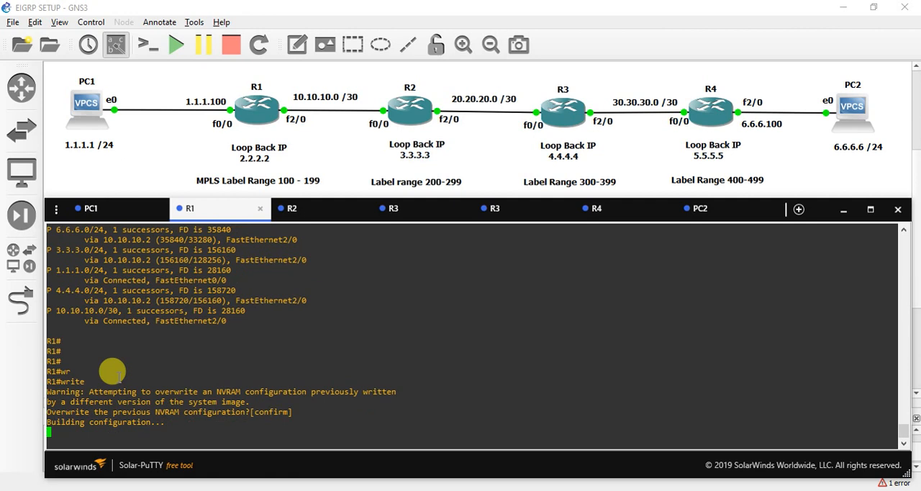
key(Return)
key(Return)
key(Return)
key(Return)
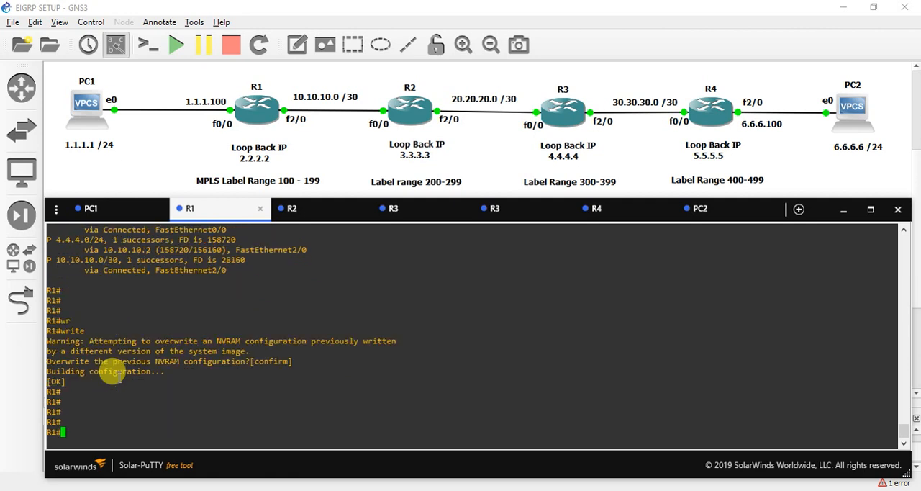
Step: View the full GNS3 topology, return to R1's console and enter global configuration mode with config ter
click(795, 182)
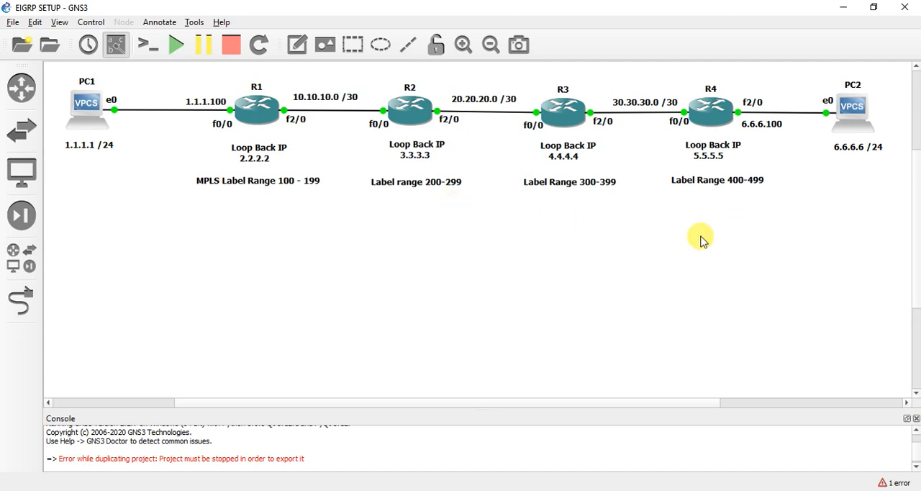
key(alt+Tab)
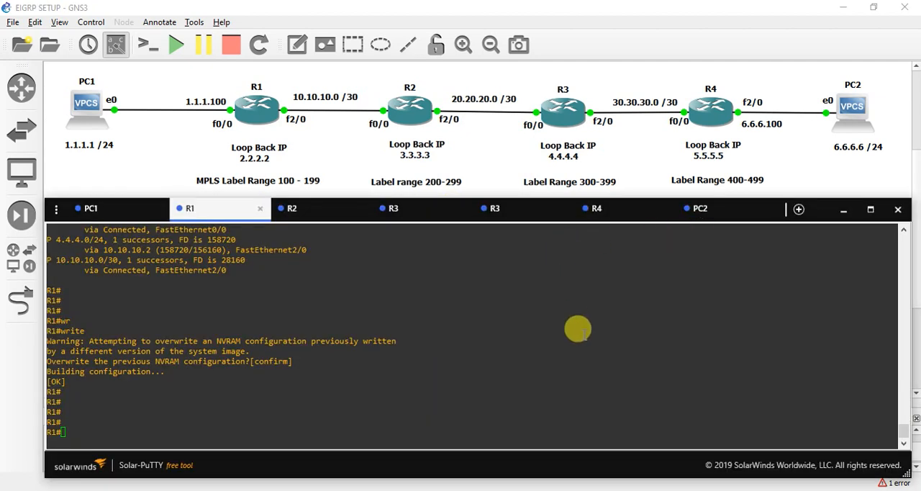
click(545, 335)
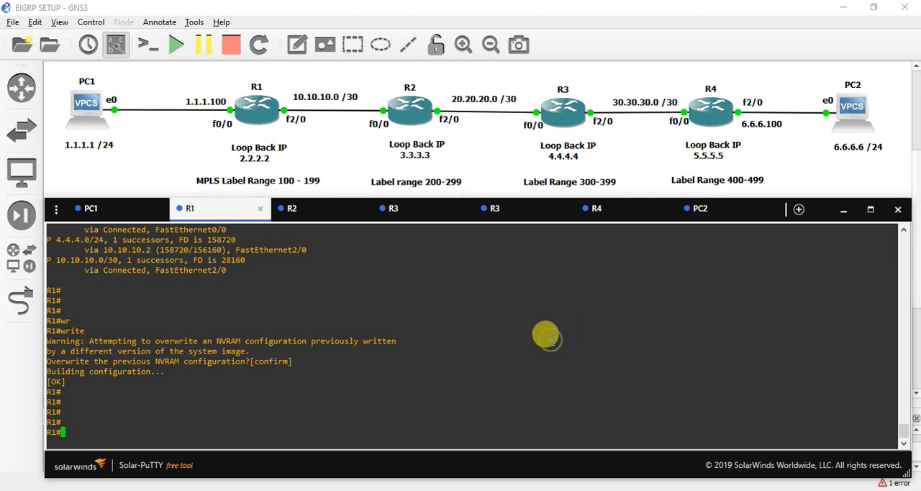
key(Return)
text(config ter)
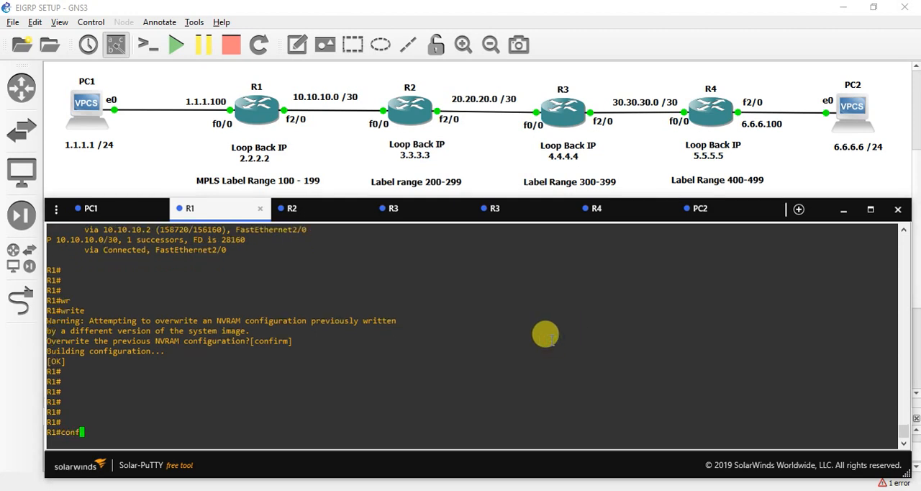
key(Return)
key(Return)
key(Return)
key(Return)
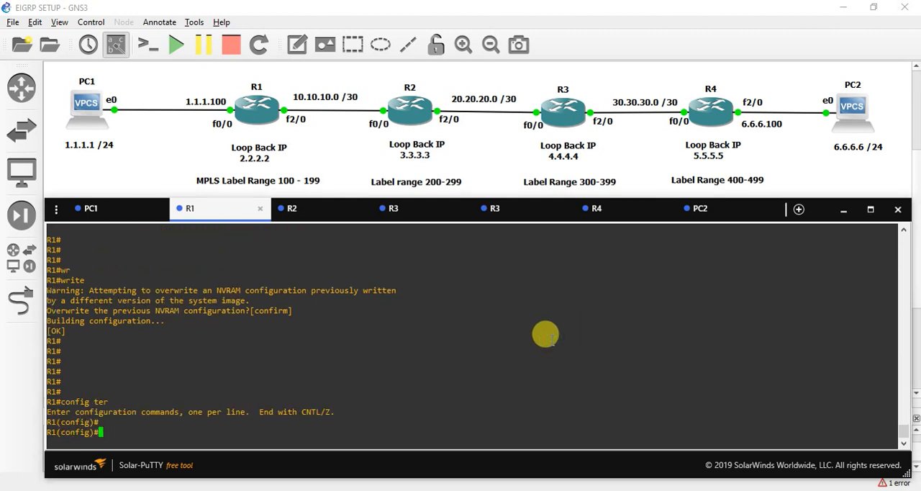
Step: Set R1's MPLS label range to 100–199 with mpls label range 100 199
text(mpls )
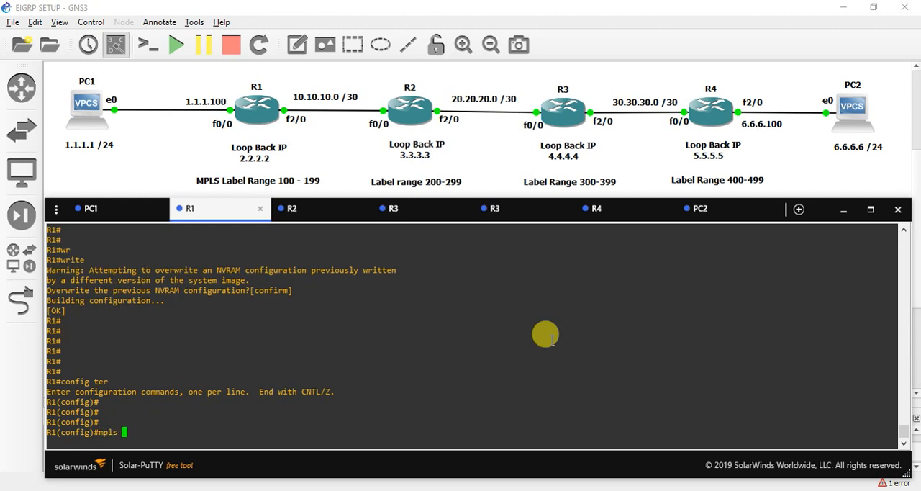
text(lab)
key(Tab)
text(ran)
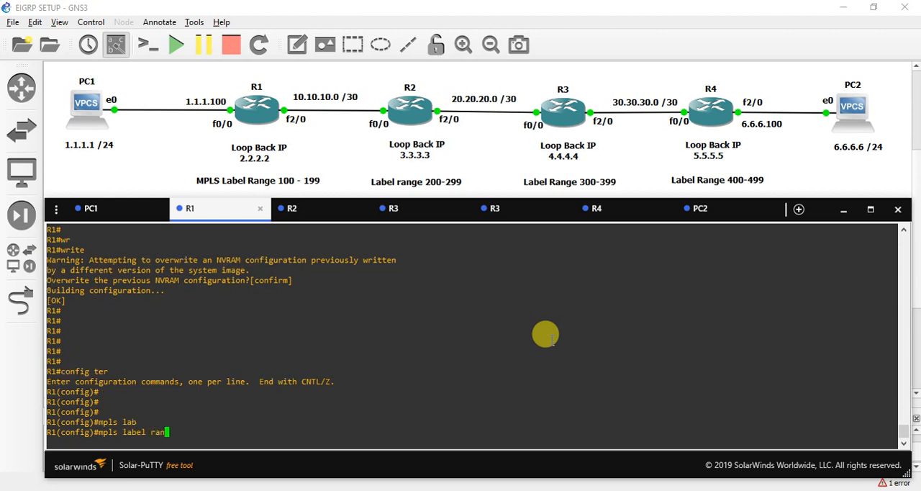
key(Tab)
text(1)
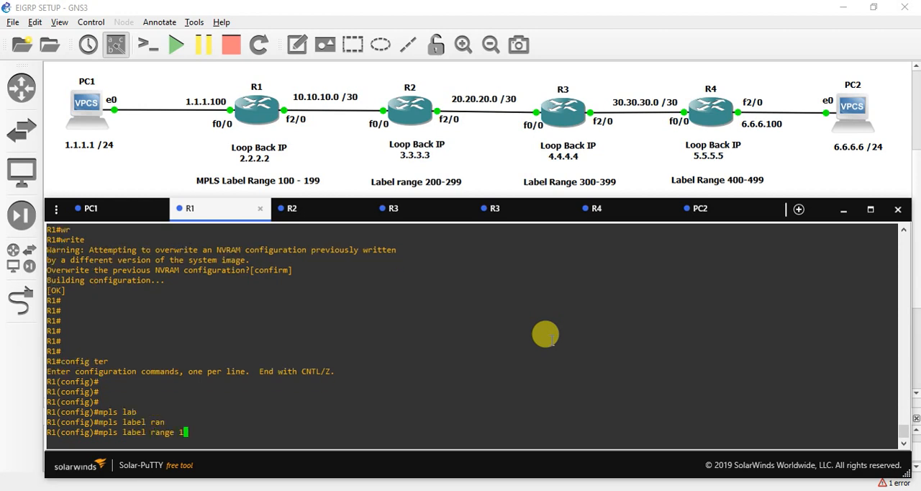
text(00 199)
key(Return)
key(Return)
key(Return)
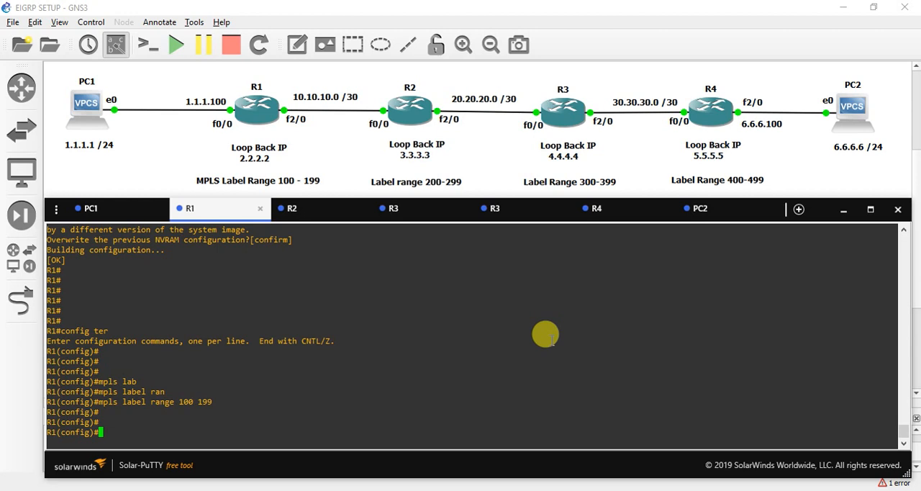
Step: Enable MPLS forwarding globally on R1 with mpls ip
text(mpls ip)
key(Return)
key(Return)
key(Return)
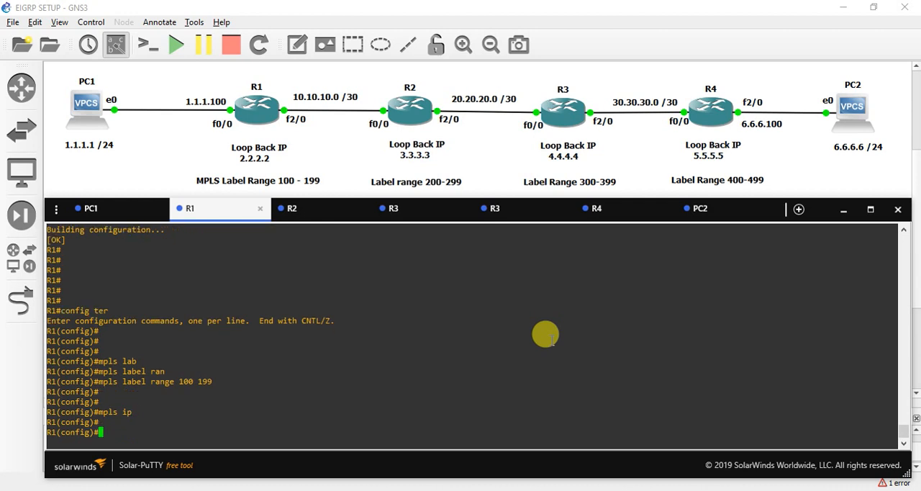
Step: Enable mpls ip on R1's interface fastEthernet 0/0 and exit back to global configuration mode
text(int fa)
key(Tab)
text(0/0)
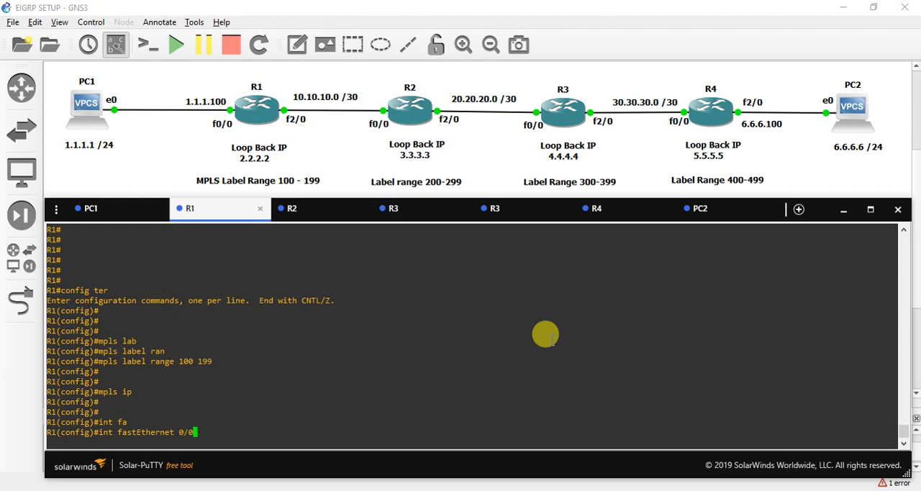
key(Return)
text(mpls )
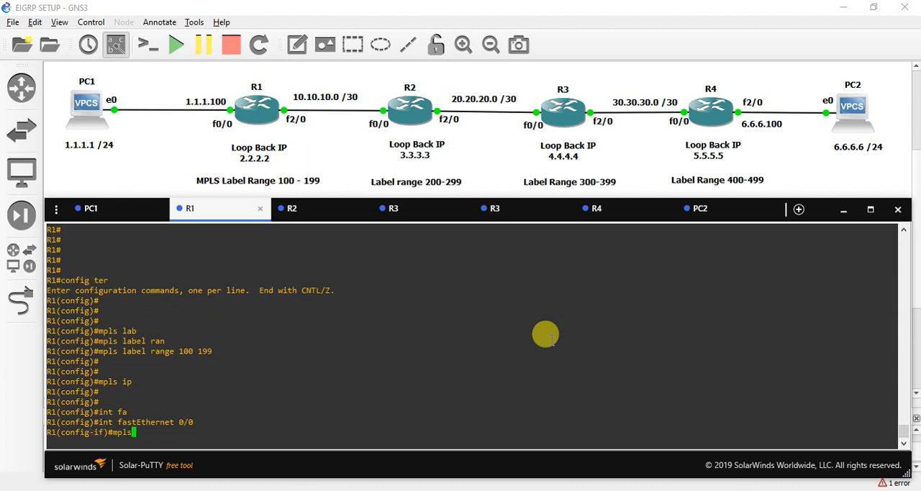
text(ip)
key(Return)
key(Return)
text(exi)
Step: Enable mpls ip on R1's interface fa2/0
key(Return)
text(i)
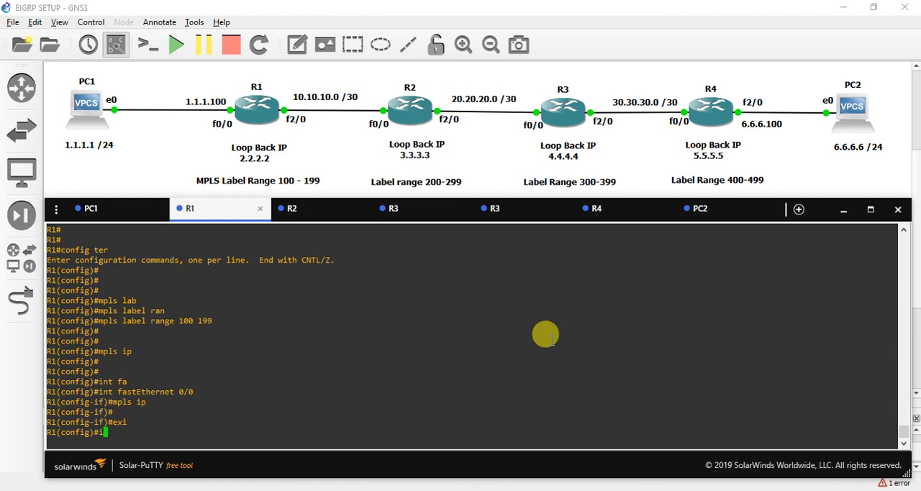
text(nt fa2/0)
key(Return)
text(mpls ip)
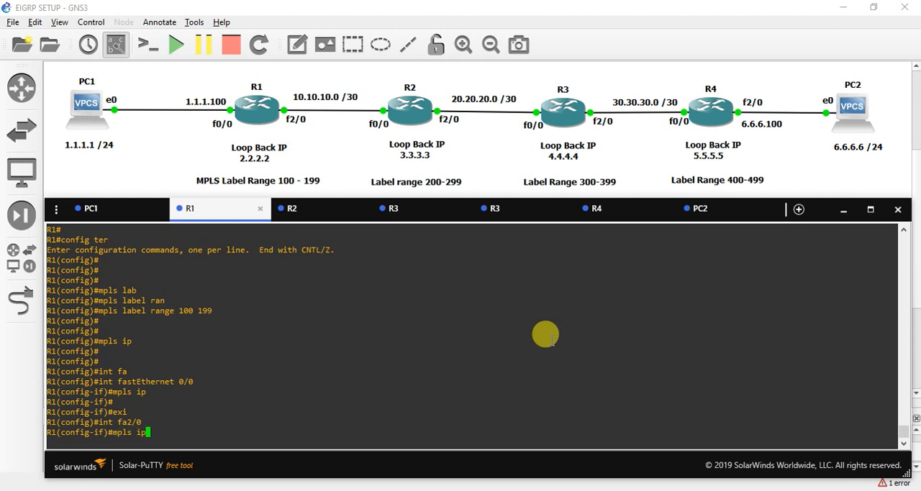
Step: Exit R1's interface and global configuration modes back to the privileged EXEC prompt
key(Return)
key(Return)
key(Return)
text(exit)
key(Return)
text(exit)
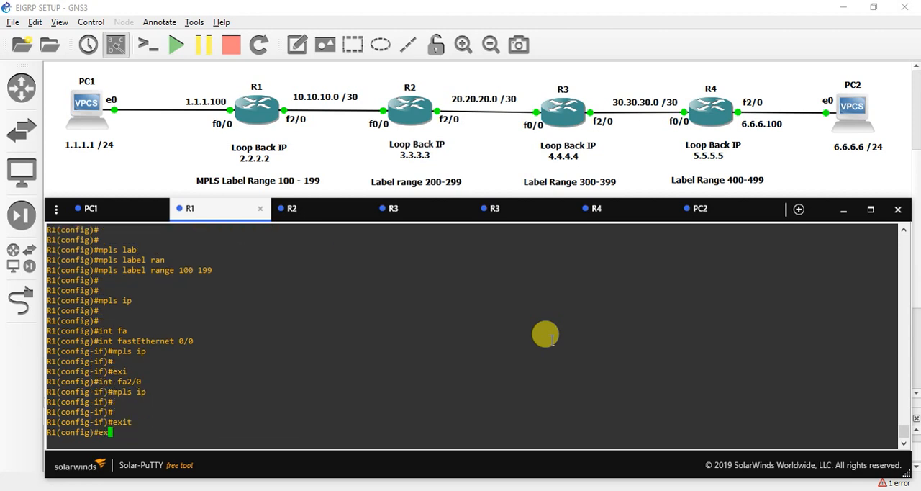
key(Return)
key(Return)
key(Return)
key(Return)
Step: Save R1's MPLS configuration with the write command
text(wri)
key(Tab)
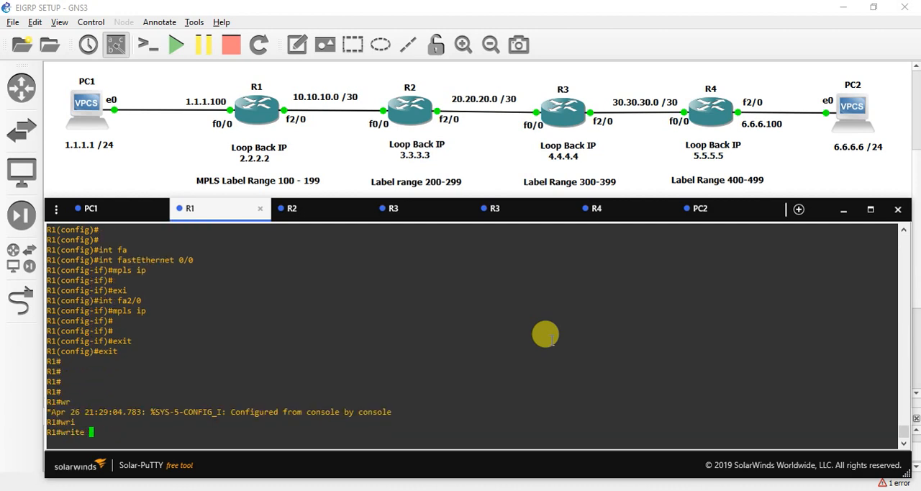
key(Return)
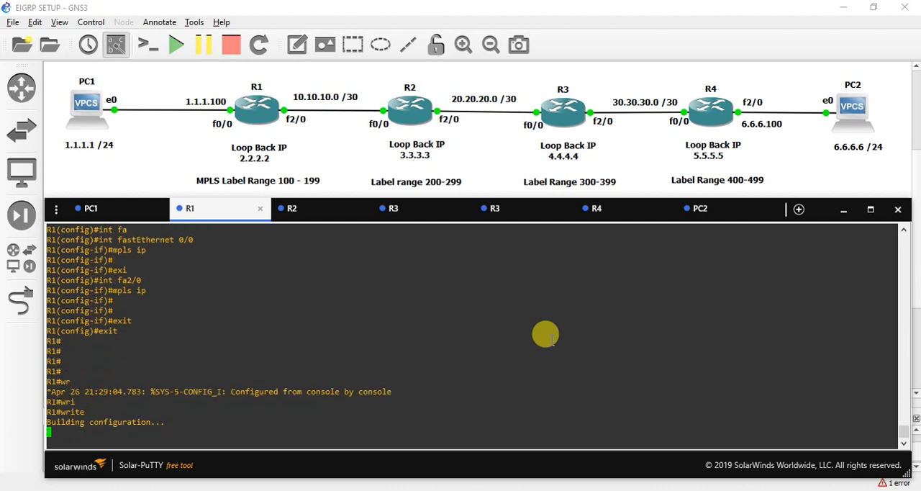
key(Return)
key(Return)
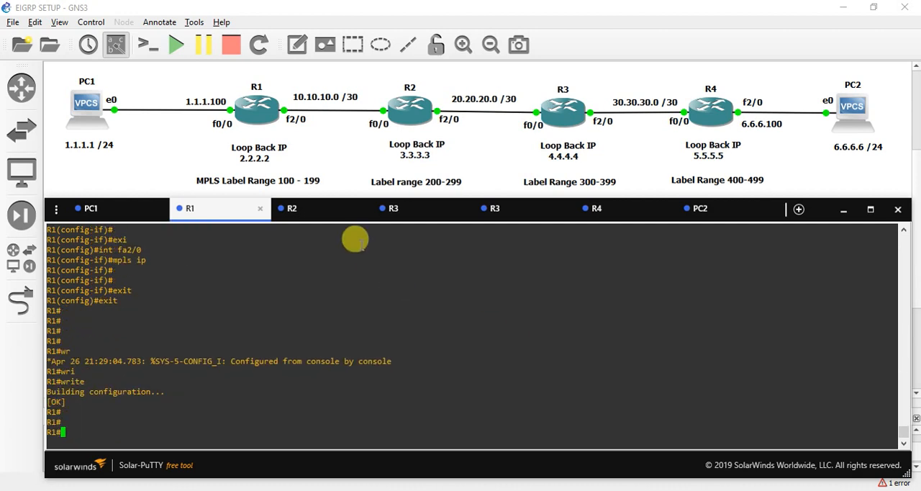
Step: Switch to R2's console and enter global configuration mode with config ter
click(309, 208)
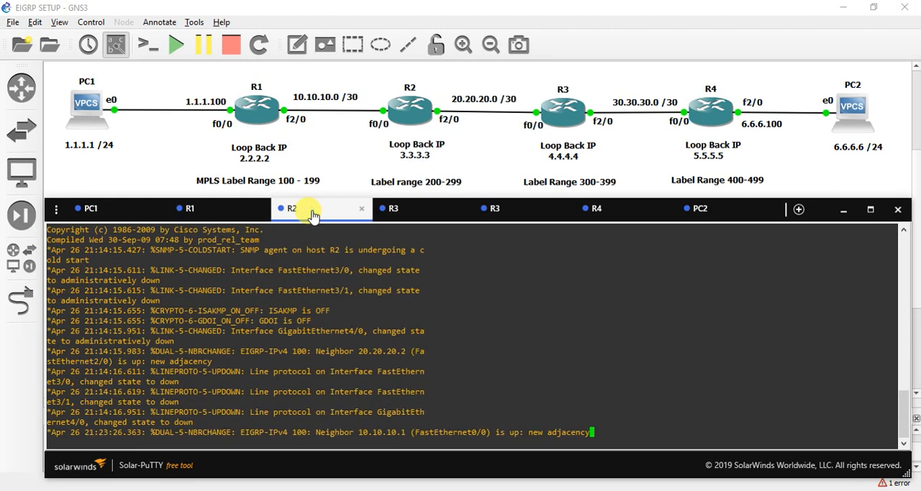
key(Return)
key(Return)
key(Return)
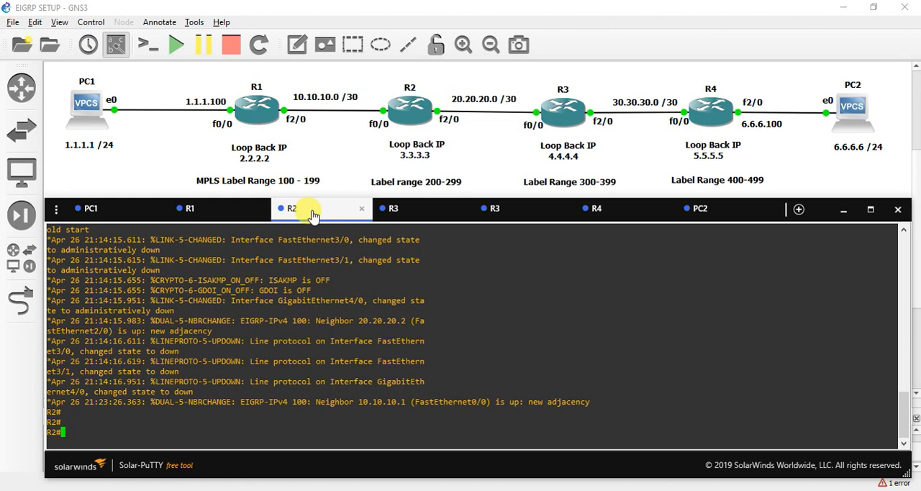
key(Return)
text(config ter)
key(Return)
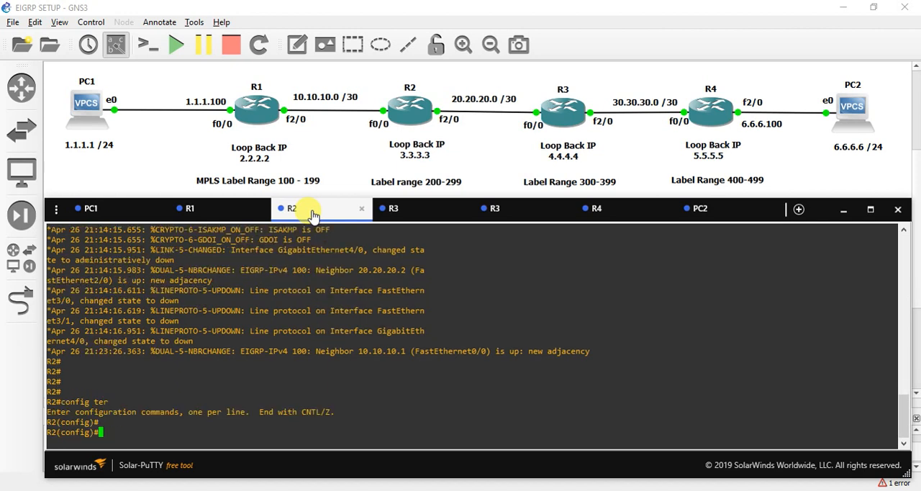
key(Return)
key(Return)
key(Return)
Step: Set R2's MPLS label range to 200–299 with mpls label range 200 299
text(mpls lab)
key(Tab)
text(ran)
key(Tab)
text(200 299)
key(Return)
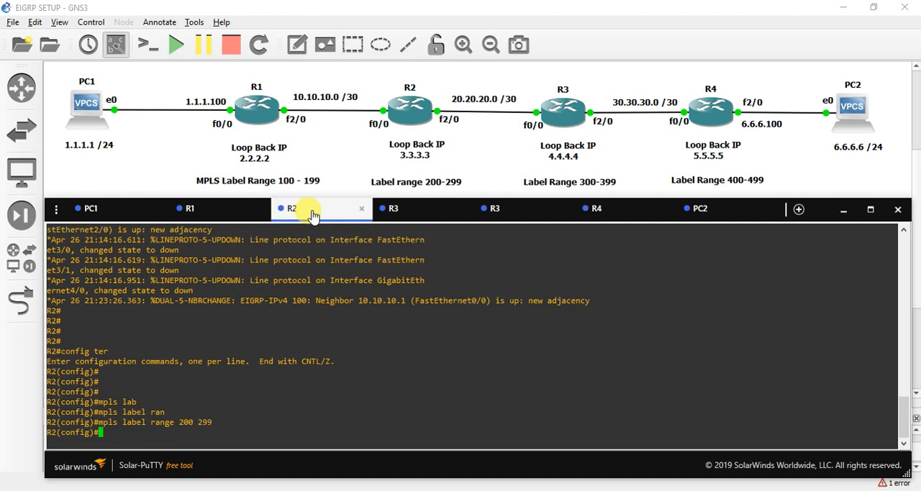
Step: Enable MPLS globally on R2 with the mpls ip command
key(Return)
key(Return)
text(mpls ip)
key(Return)
key(Return)
key(Return)
Step: Enable mpls ip on R2's interface fa0/0 and return to global configuration mode
text(int fa0/0)
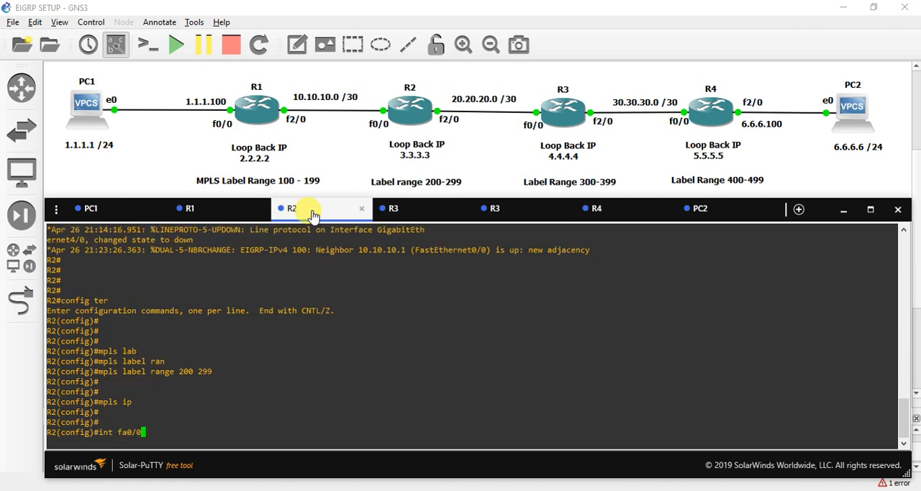
key(Return)
text(mpls ip)
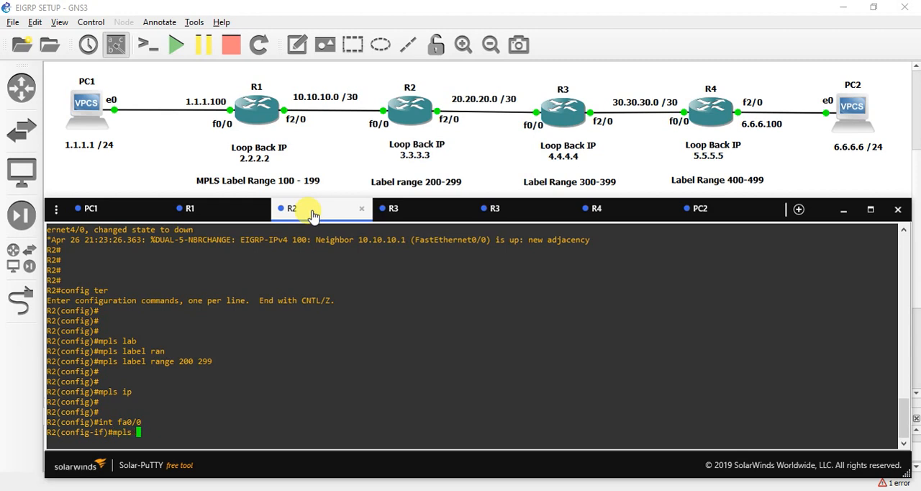
key(Return)
key(Return)
text(exi)
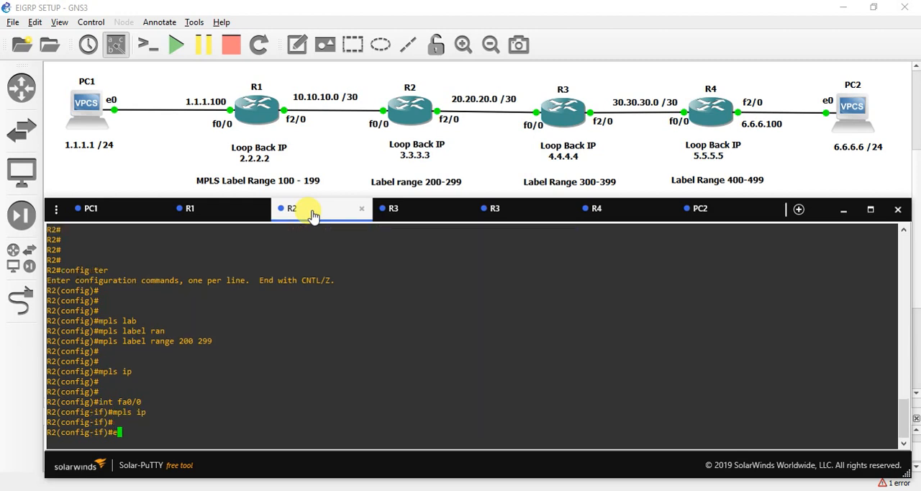
key(Return)
Step: Enable mpls ip on R2's interface fa2/0
text(int fa)
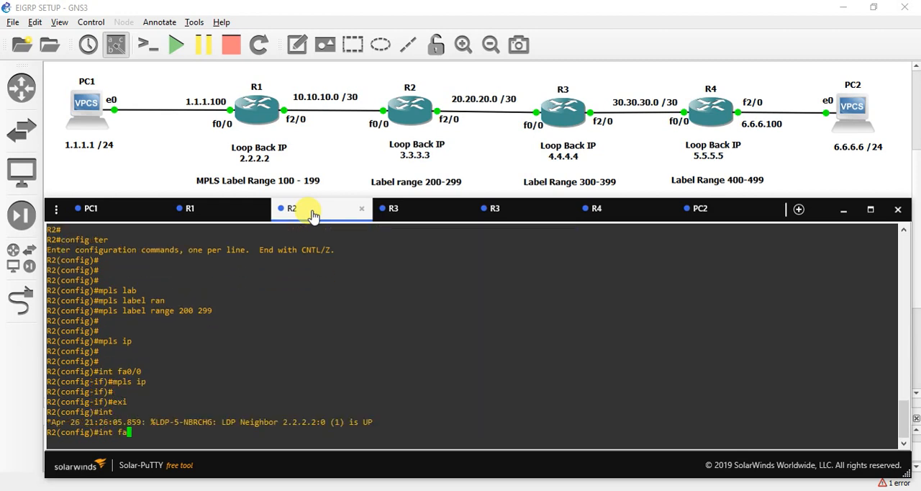
text(2/0)
key(Return)
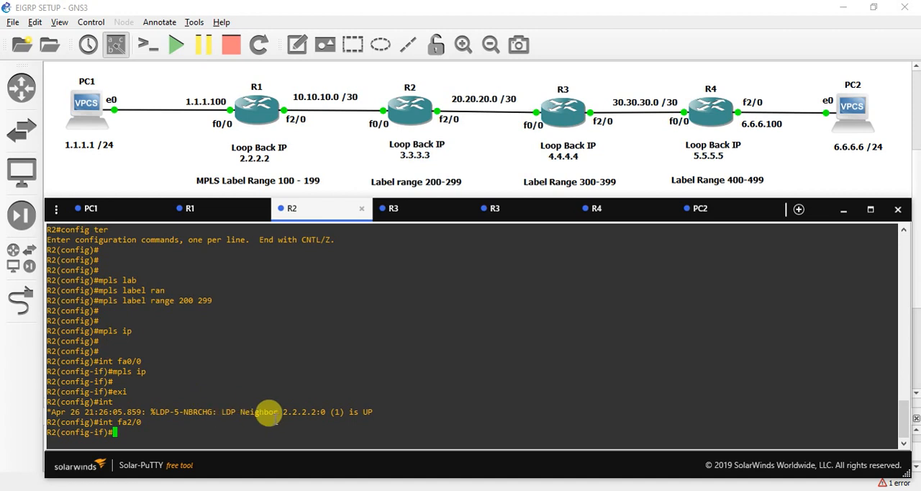
text(mpls ip)
key(Return)
Step: Exit R2's interface and global configuration modes back to the privileged EXEC prompt
text(exi)
key(Return)
text(exit)
key(Return)
key(Return)
key(Return)
key(Return)
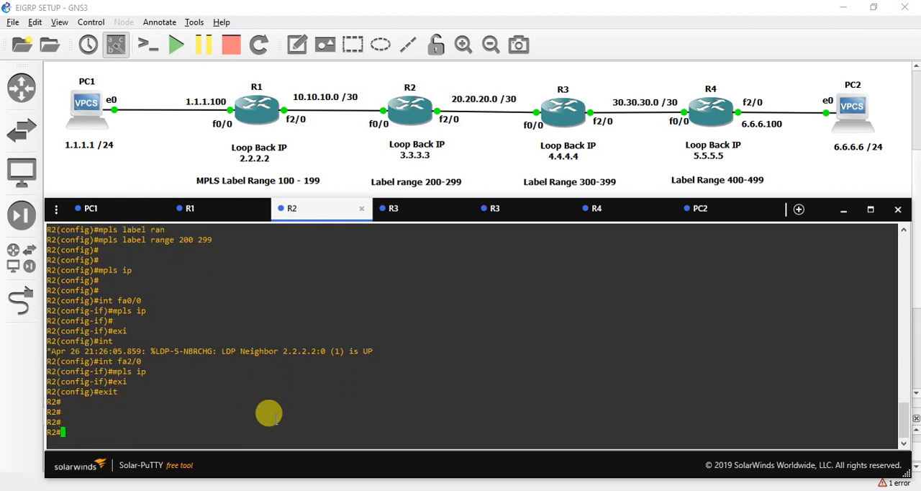
Step: Save R2's running configuration with the write command, confirming the NVRAM overwrite
text(wr)
key(Tab)
key(Return)
key(Return)
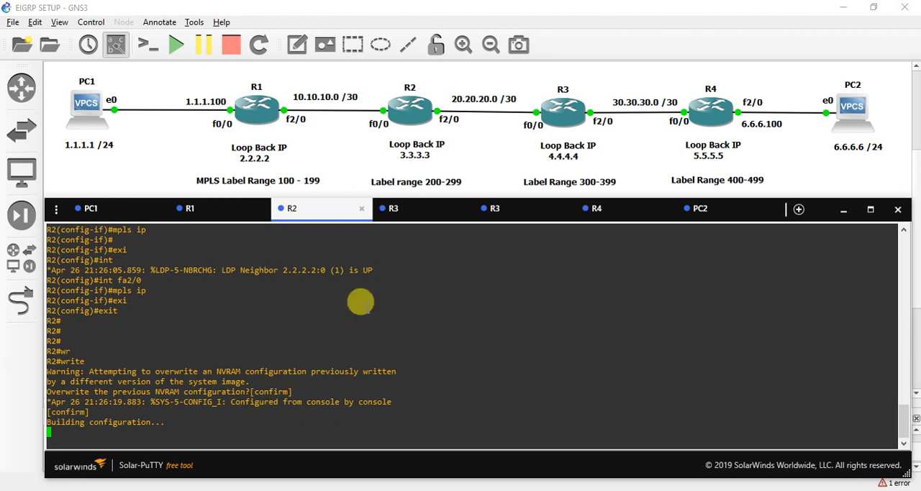
Step: Switch to R3's console and list its interfaces and addresses with show ip int brief
click(412, 218)
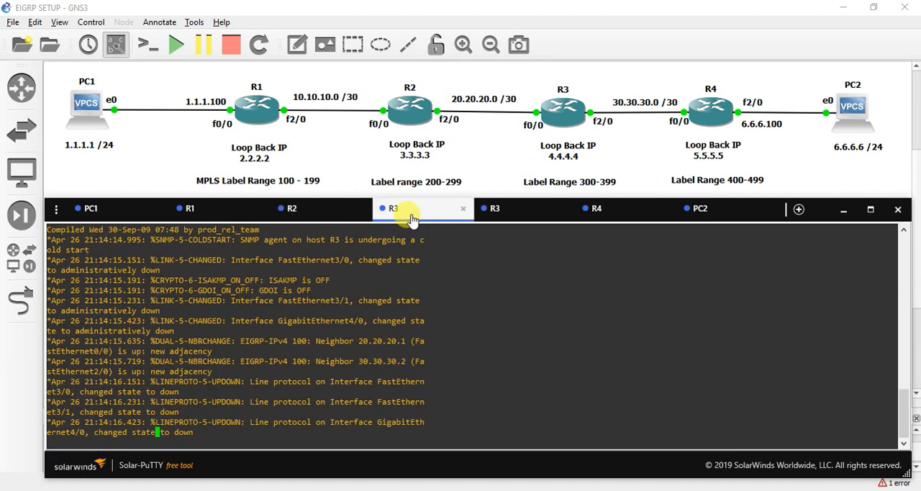
key(Return)
key(Return)
key(Return)
key(Return)
key(Return)
key(Return)
text(show ip)
text(br)
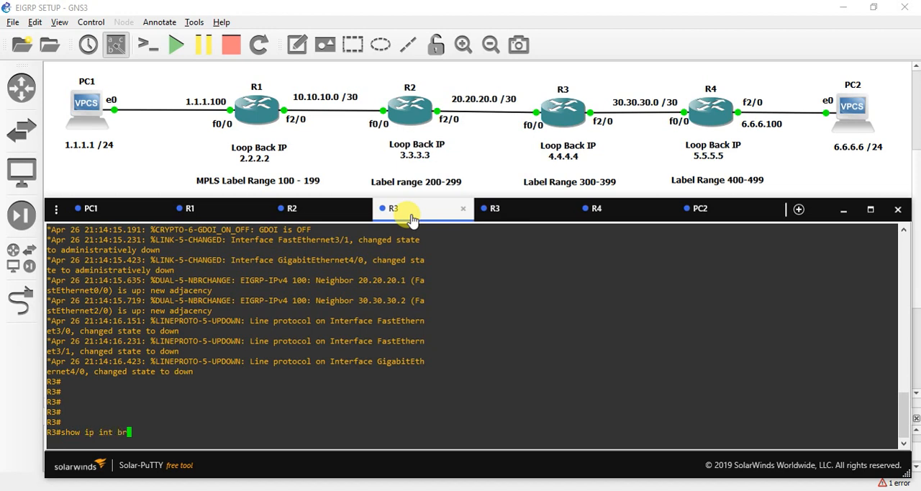
key(Tab)
key(Return)
Step: Enter R3's global configuration mode with config ter
key(Return)
key(Return)
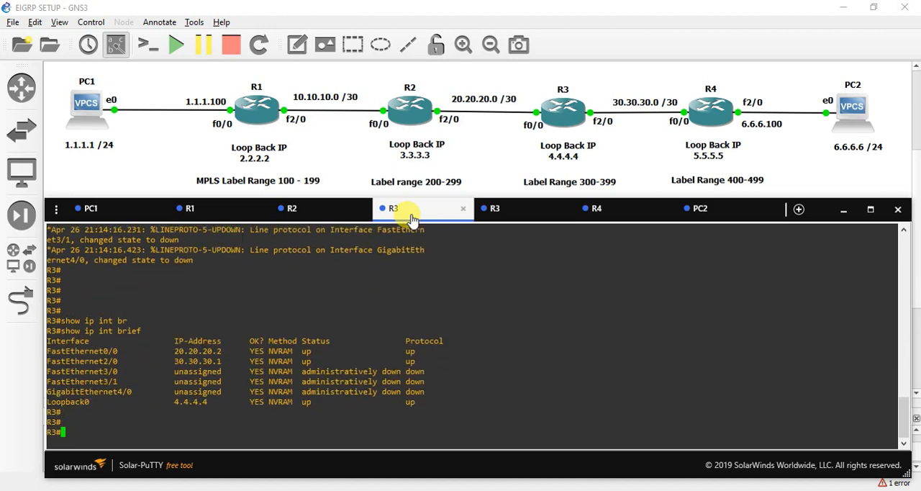
key(Return)
key(Return)
text(config ter)
key(Return)
key(Return)
key(Return)
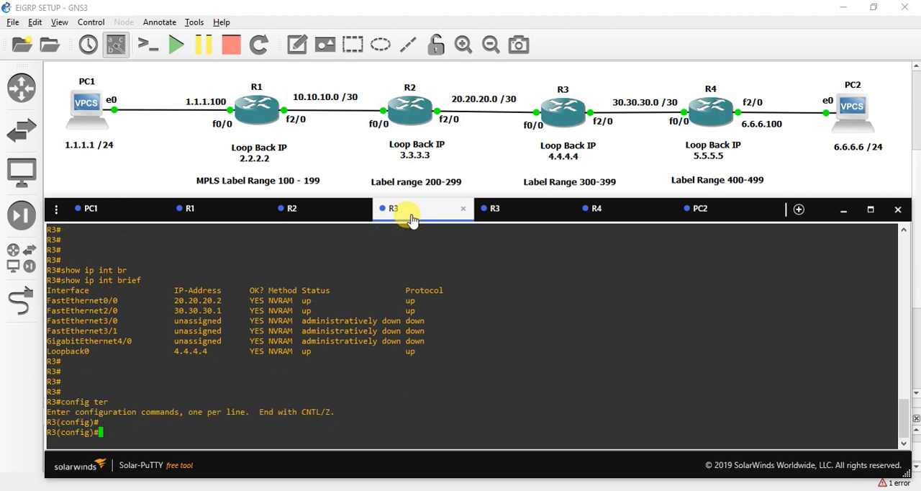
Step: Set R3's MPLS label range to 300–399 with mpls label range 300 399
text(mpls l)
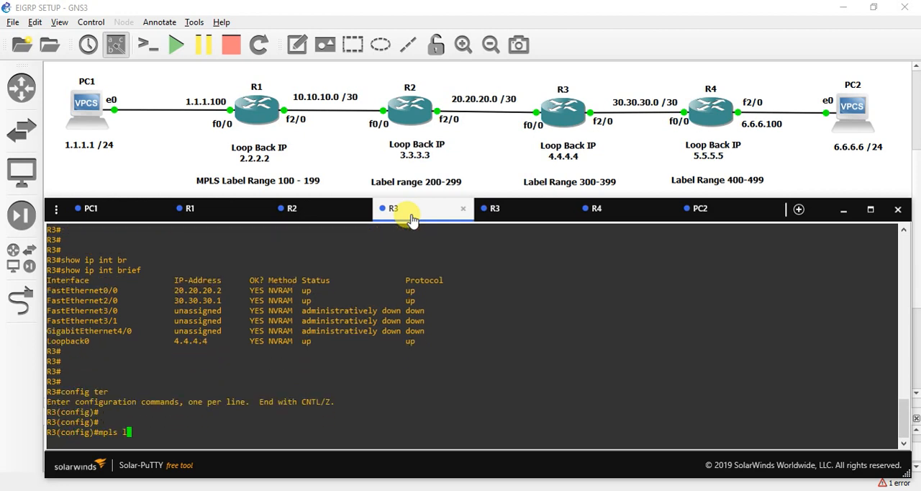
key(Tab)
text(ab)
key(Tab)
text(ran)
key(Tab)
text(300 )
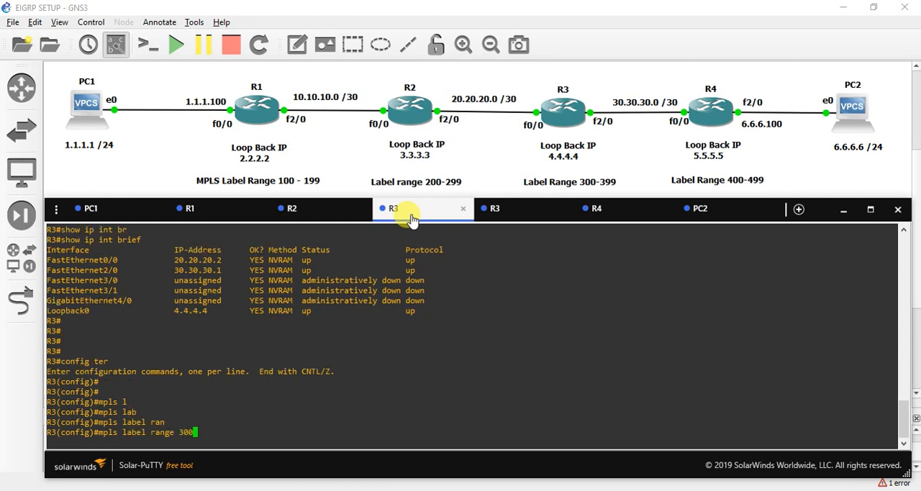
text(399)
key(Return)
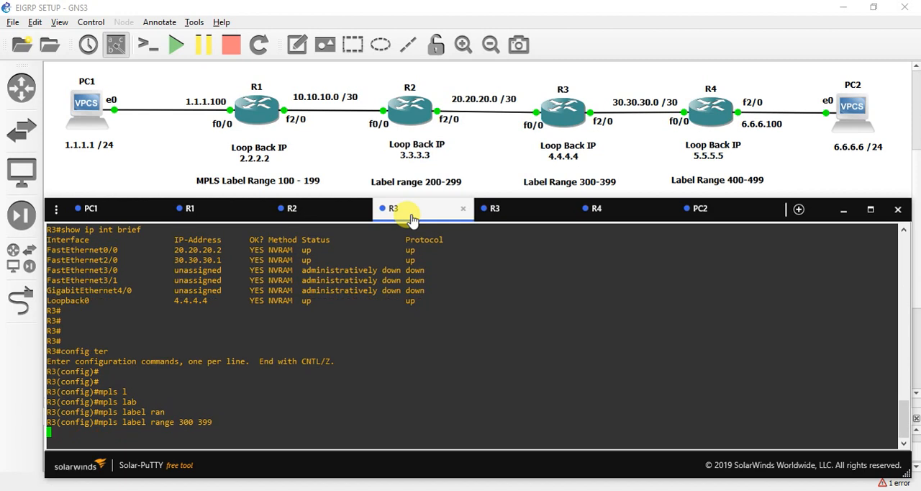
Step: Enable MPLS globally on R3 with the mpls ip command
key(Return)
text(m)
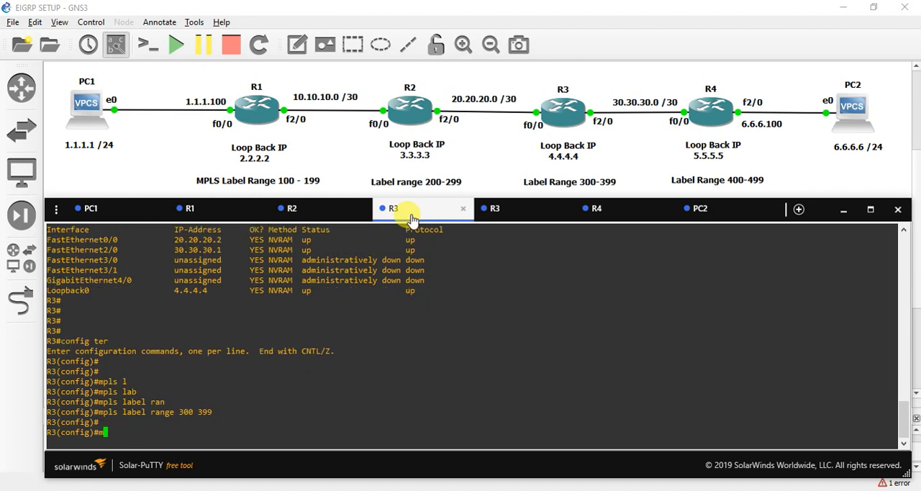
text(pls ip)
key(Return)
key(Return)
key(Return)
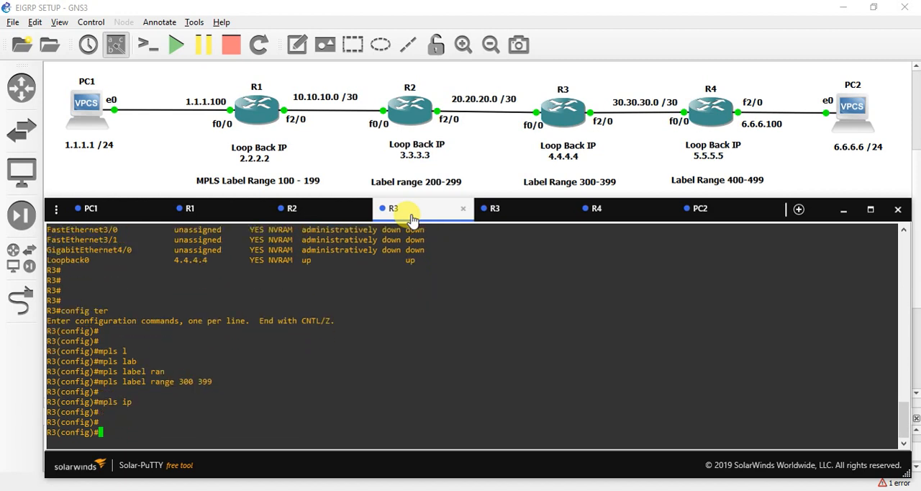
Step: Exit R3's global configuration mode and re-enter it with config ter
text(exit)
key(Return)
text(config ter)
key(Return)
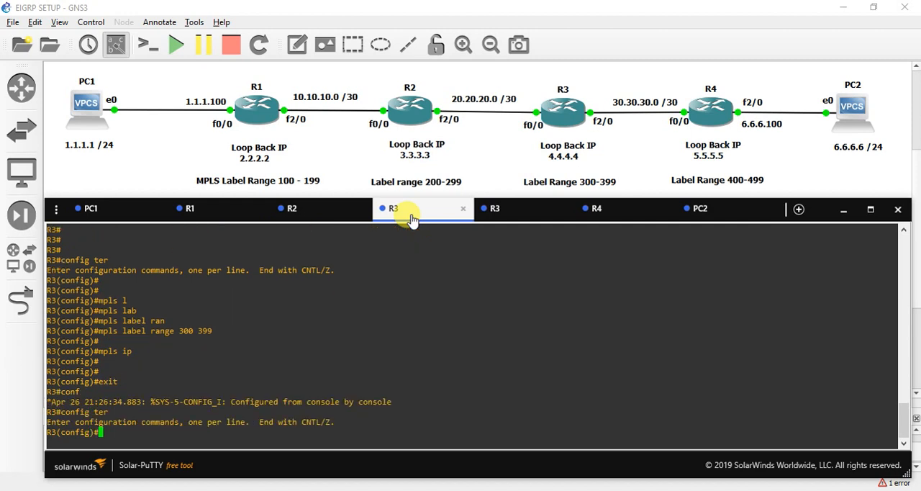
key(Return)
key(Return)
Step: Enable mpls ip on R3's interface fa0/0 and return to global configuration mode
text(int fa0/0)
key(Return)
text(mpls ip)
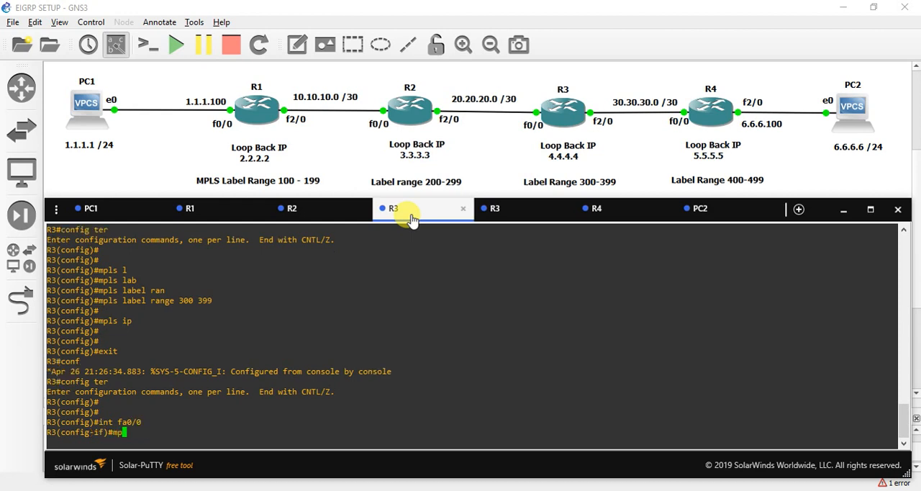
key(Return)
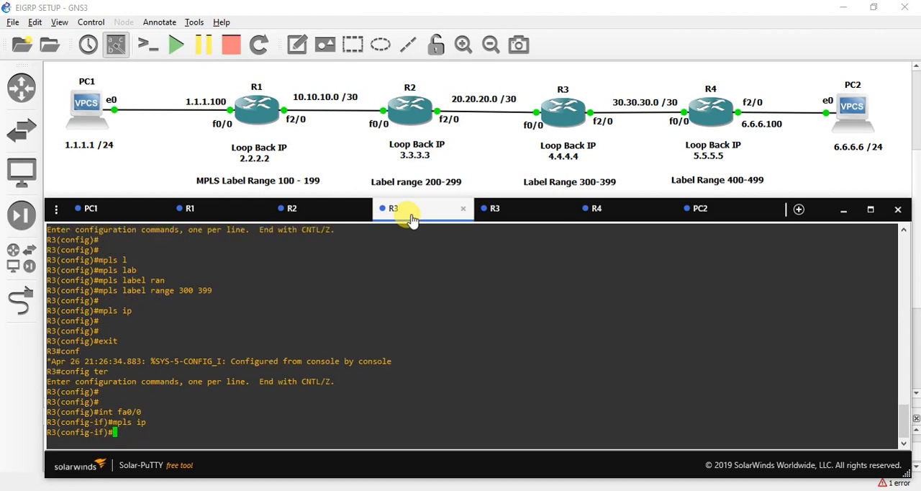
key(Return)
key(Return)
text(exi)
key(Return)
Step: Enable mpls ip on R3's interface fa2/0
text(int fa2/0)
key(Return)
text(mp)
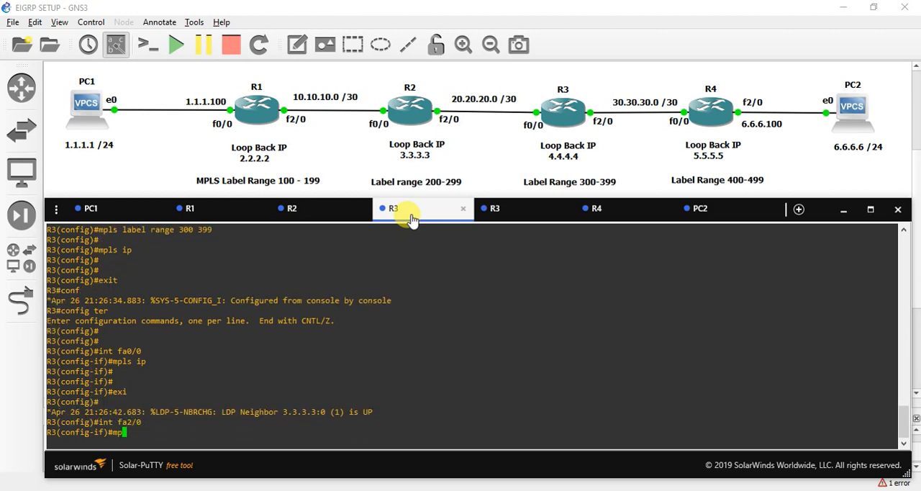
text(ls ip)
key(Return)
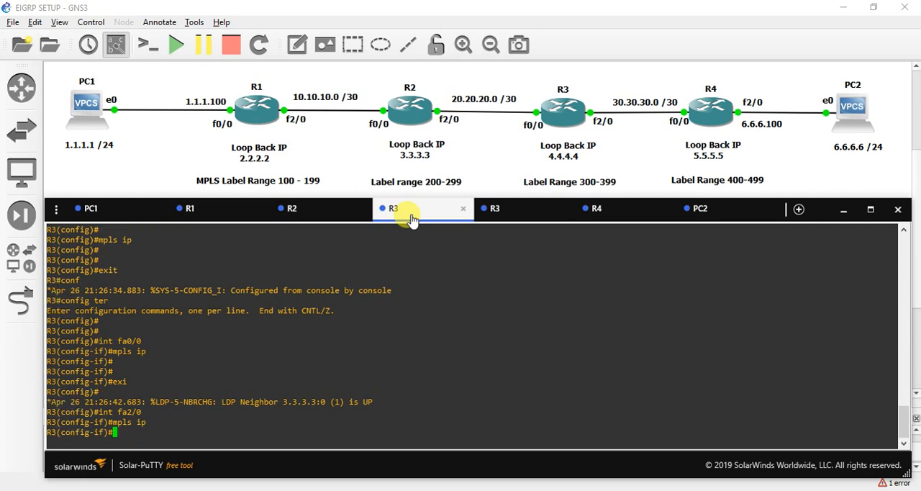
key(Return)
Step: Exit R3's interface and global configuration modes back to the privileged EXEC prompt
text(exit)
key(Return)
key(Return)
text(exit)
Step: Save R3's running configuration with the write command, confirming the NVRAM overwrite
key(Return)
key(Return)
key(Return)
text(wri)
key(Tab)
key(Return)
key(Return)
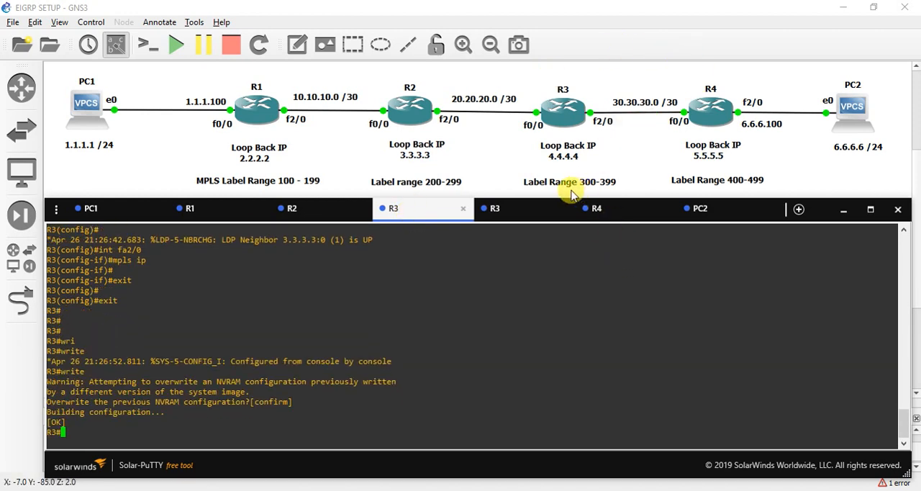
Step: Close the duplicate R3 console session and switch to R4's console
click(556, 213)
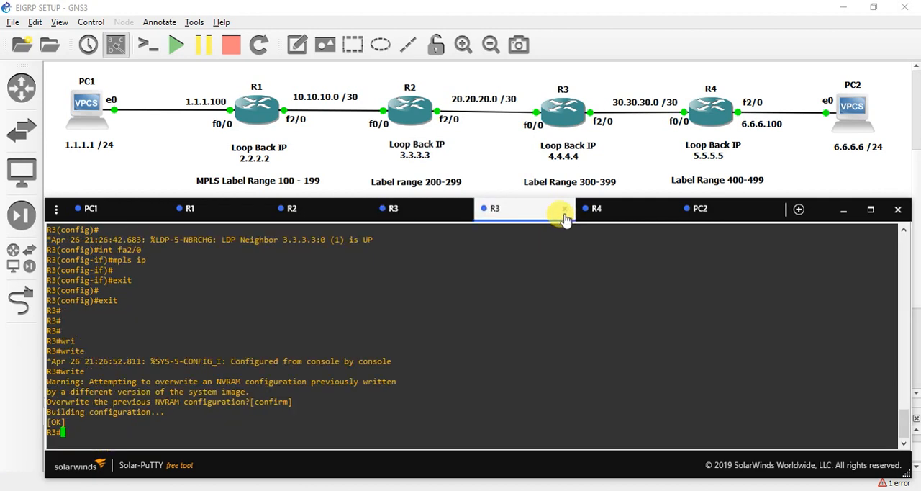
click(564, 210)
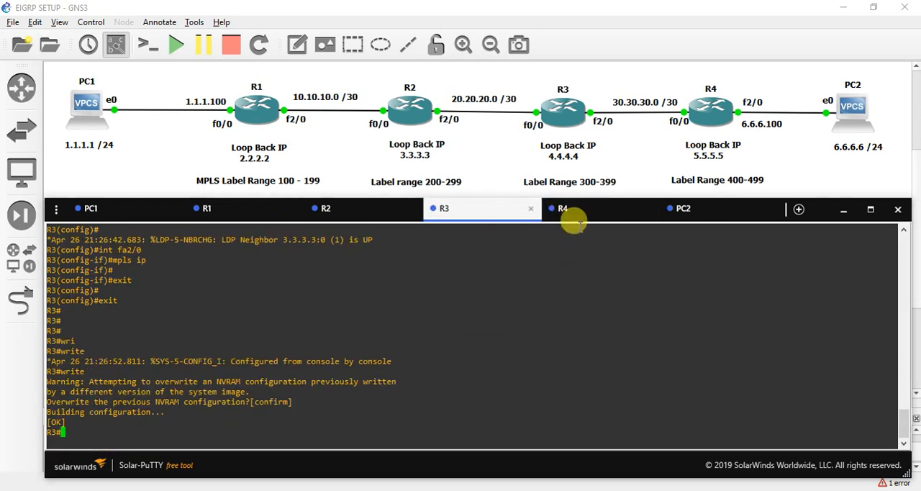
click(575, 214)
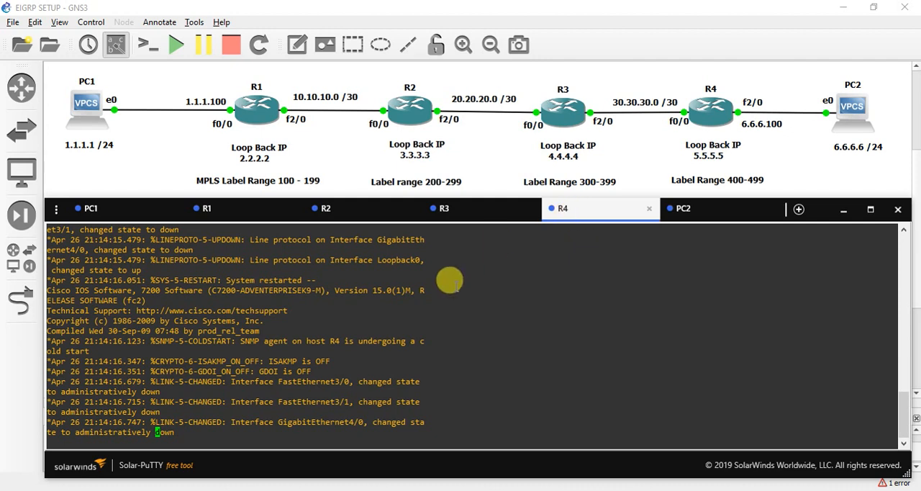
Step: Enter R4's global configuration mode with config ter
key(Return)
key(Return)
key(Return)
key(Return)
key(Return)
key(Return)
key(Return)
text(config ter)
key(Return)
key(Return)
key(Return)
key(Return)
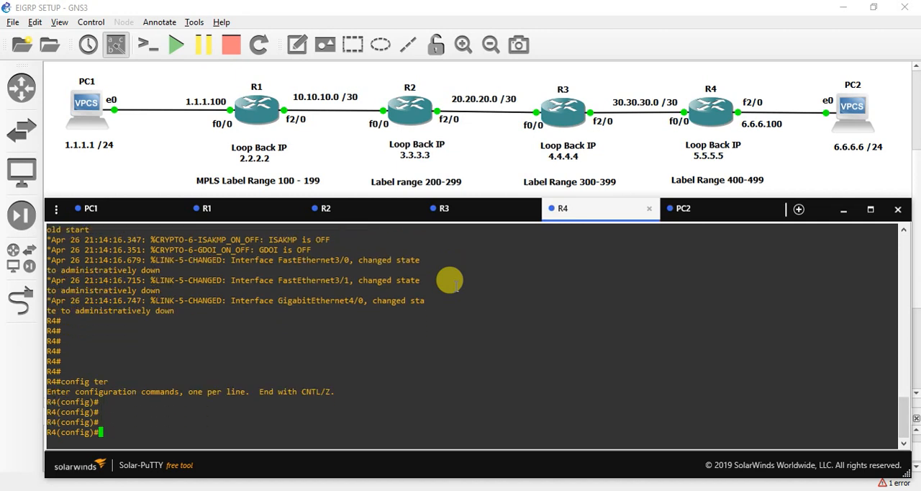
Step: Set R4's MPLS label range to 400–499 with mpls label range 400 499
text(mpls lab)
key(Tab)
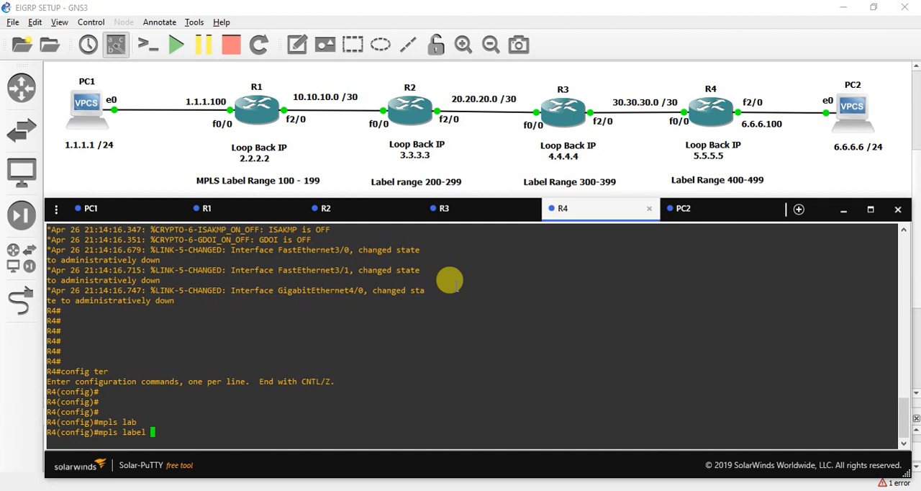
text(ran)
key(Tab)
text(400 499)
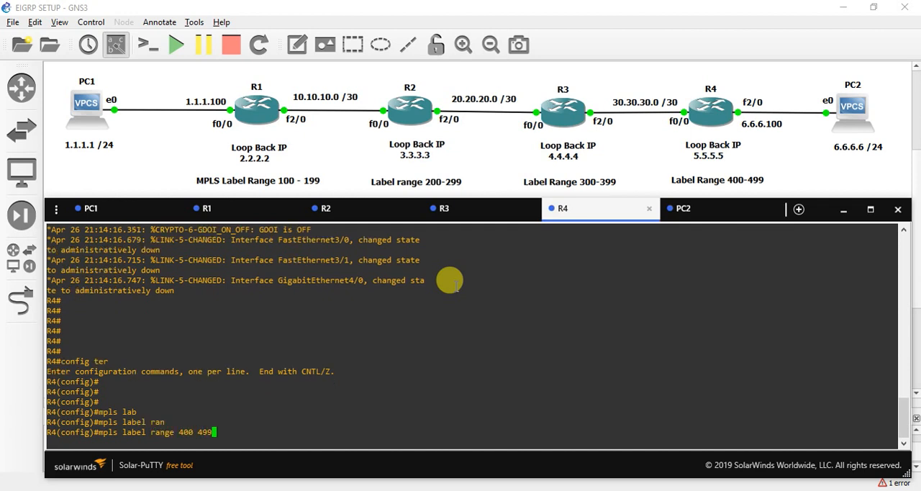
key(Return)
Step: Enable MPLS globally on R4 with the mpls ip command
text(mpls ip)
key(Return)
key(Return)
key(Return)
Step: Enable mpls ip on R4's interface fastEthernet 0/0 and return to global configuration mode
text(int fa)
key(Tab)
text(0/)
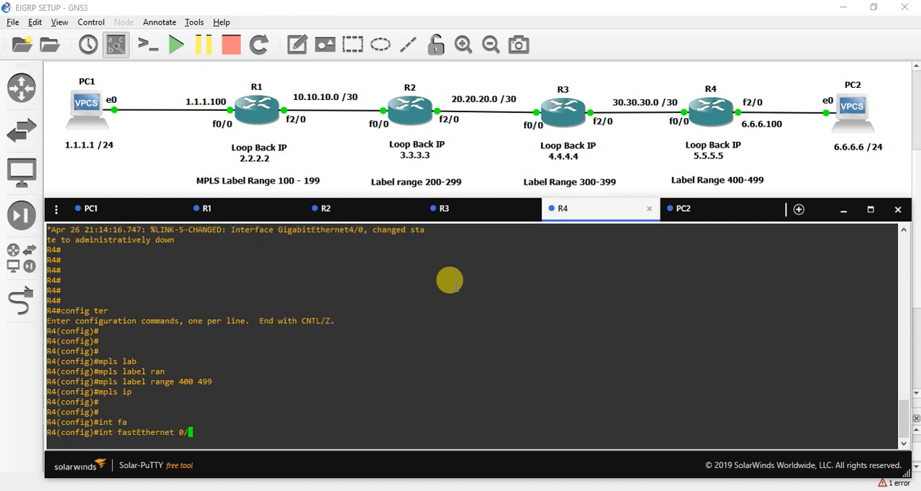
text(0)
key(Return)
text(mpls )
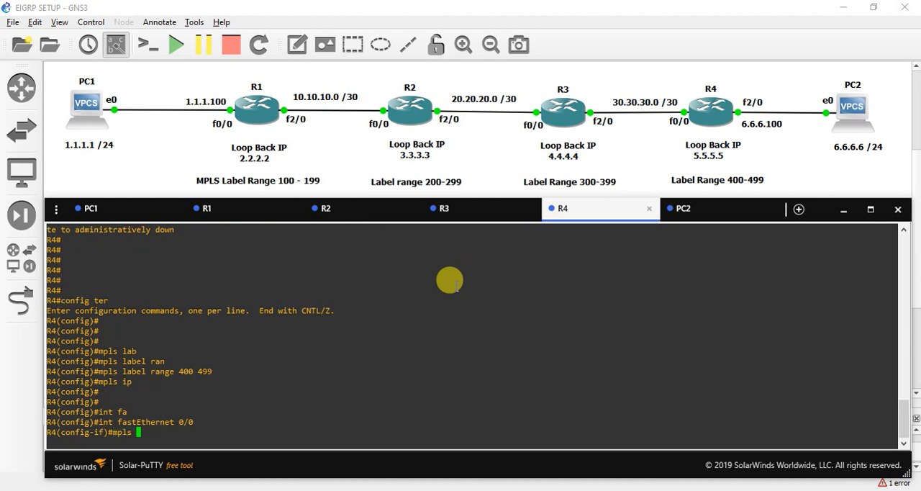
text(ip)
key(Return)
text(exi)
key(Return)
Step: Enable mpls ip on R4's interface fa2/0
text(int fa2)
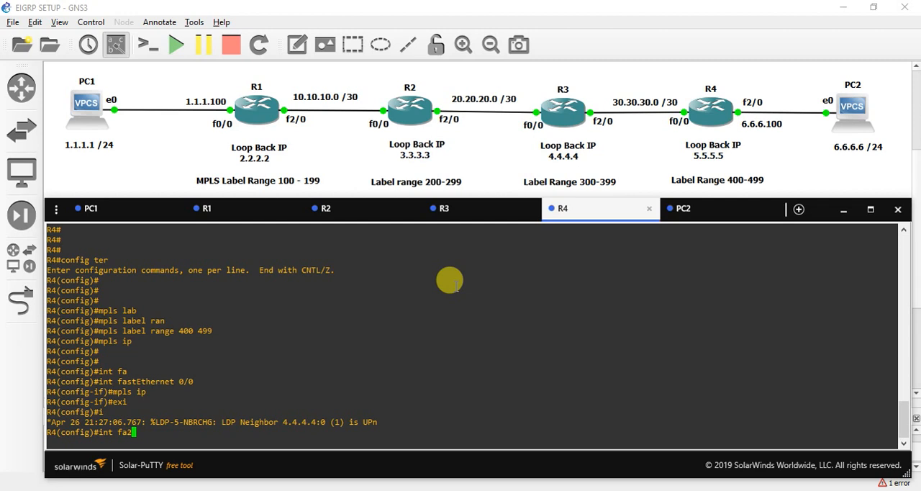
text(/0)
key(Return)
text(mpls )
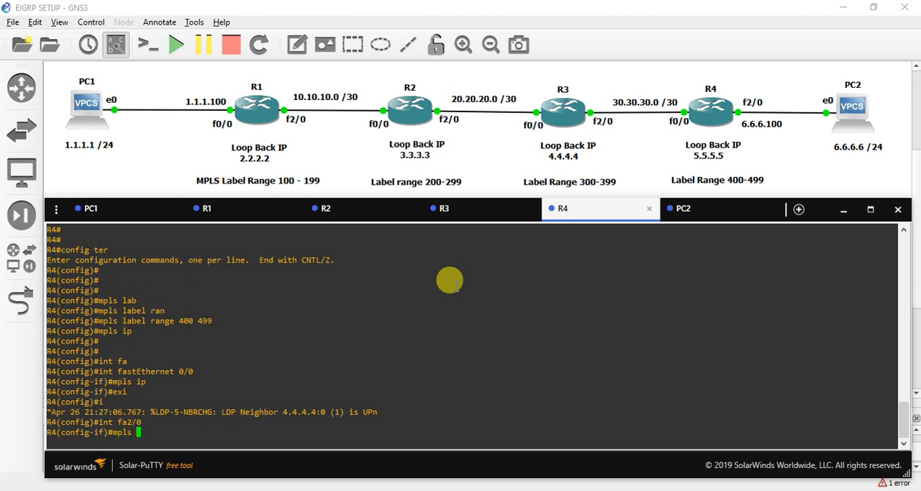
text(ip)
key(Return)
Step: Exit R4's interface and global configuration modes back to the privileged EXEC prompt
key(Return)
key(Return)
text(exit)
key(Return)
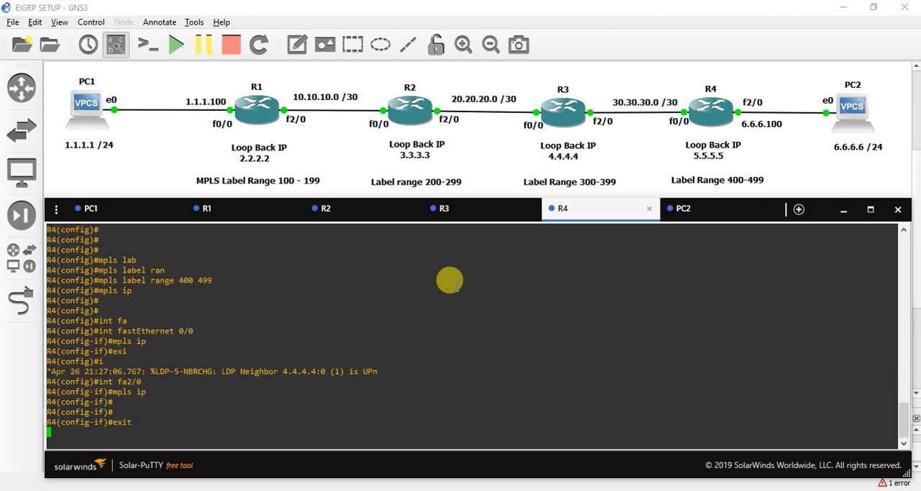
key(Return)
key(Return)
text(exit)
Step: Save R4's configuration with the write command, confirming the overwrite of the previous NVRAM configuration
key(Return)
key(Return)
key(Return)
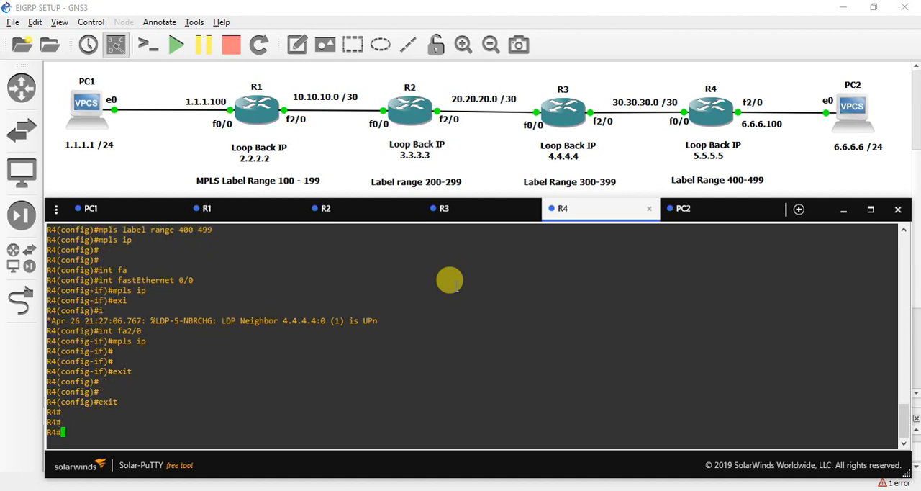
text(wri)
key(Tab)
key(Return)
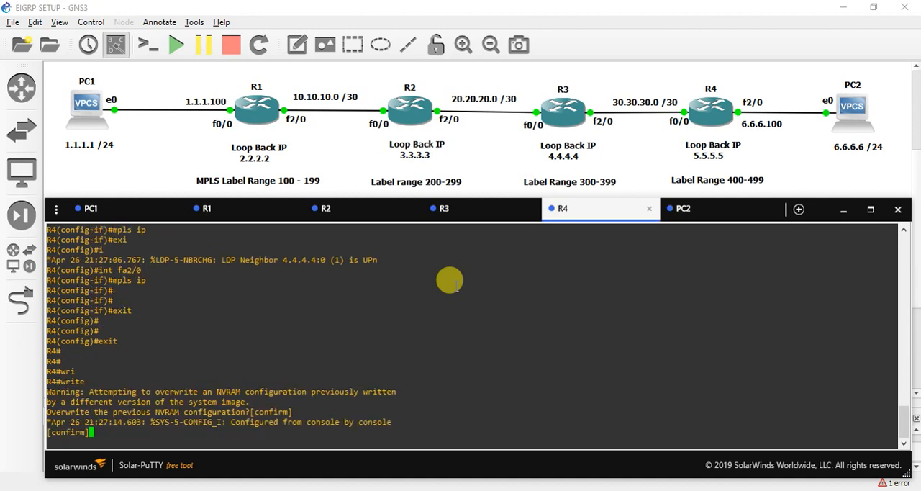
key(Return)
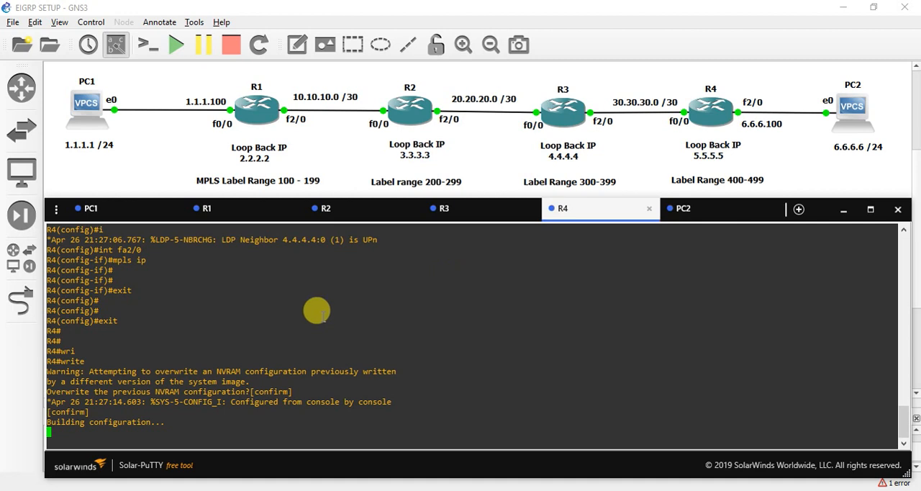
Step: Display R1's MPLS label bindings with the show mpls ldp bindings command
click(239, 208)
key(Return)
key(Return)
key(Return)
text(show )
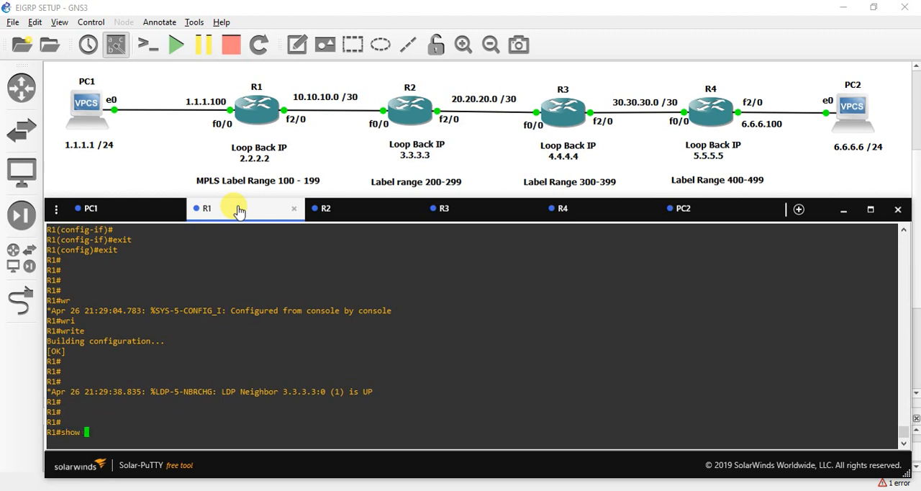
text(mpls ld)
key(Tab)
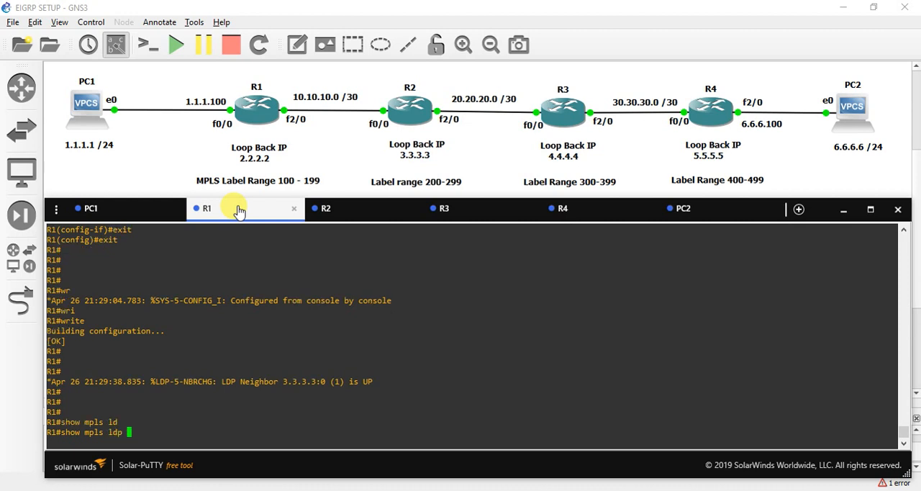
text(bi)
key(Tab)
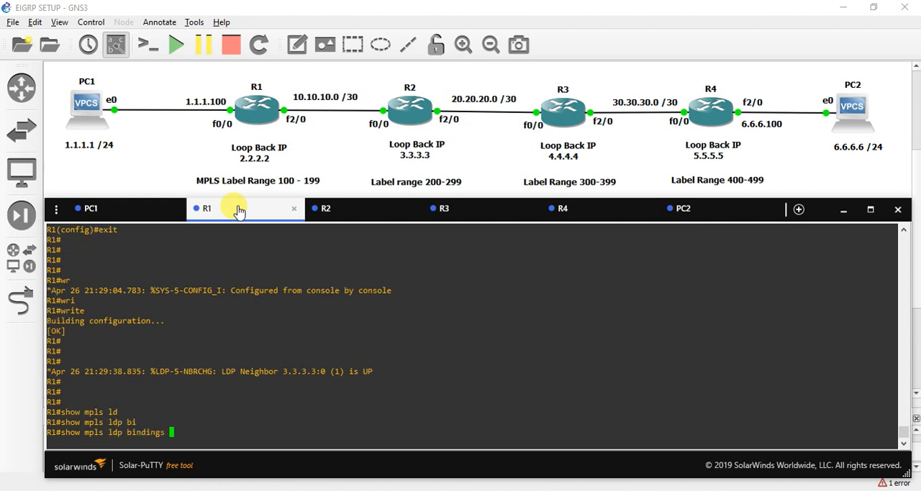
key(Return)
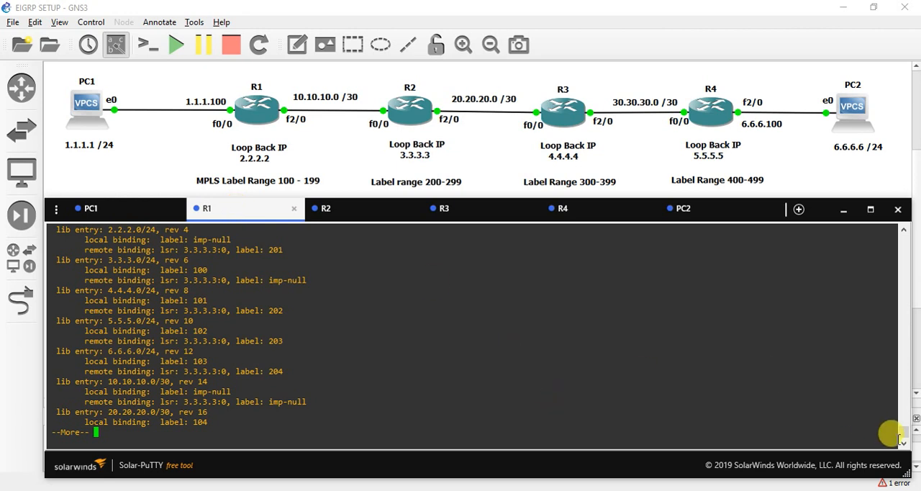
Step: Examine the local and remote label bindings for 1.1.1.0/24 and the remote label for 2.2.2.0/24 on R1
scroll(904, 432, up, 3)
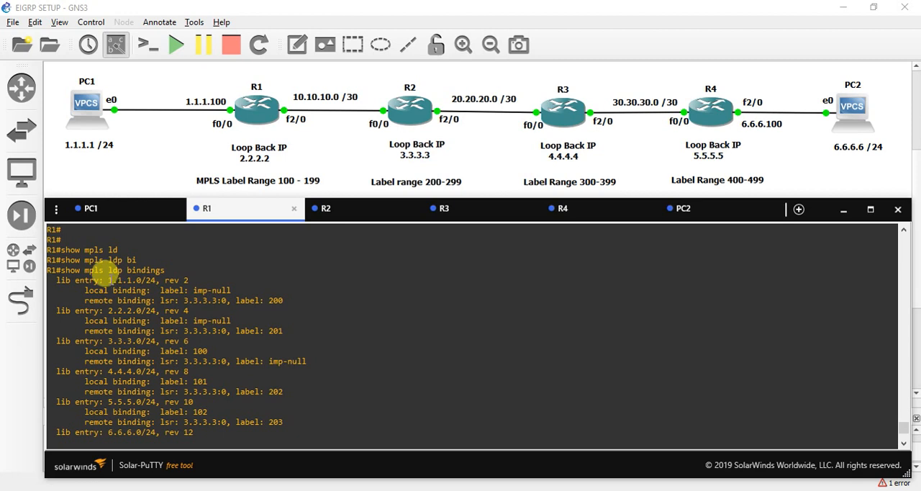
drag(109, 281, 154, 282)
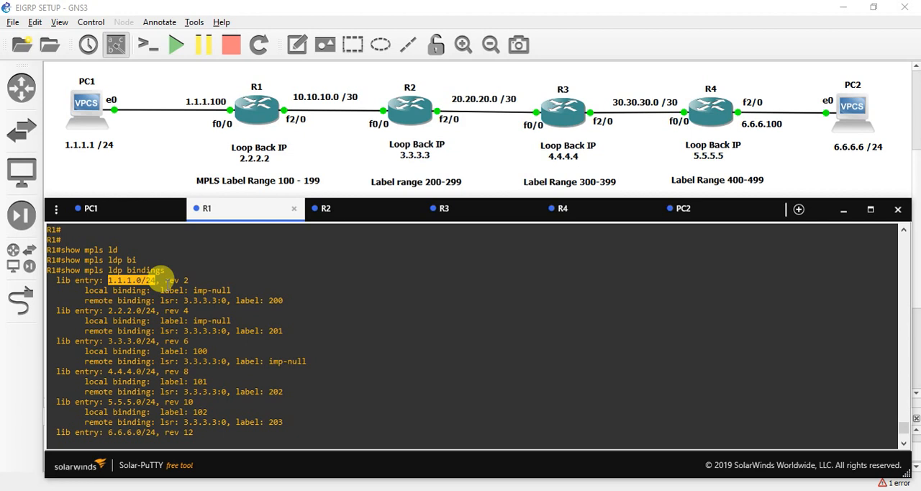
drag(224, 282, 191, 280)
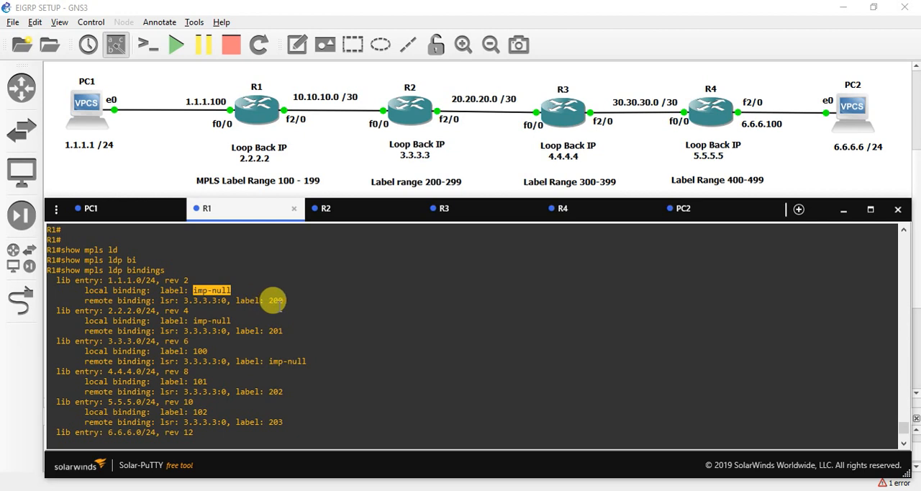
drag(277, 294, 264, 289)
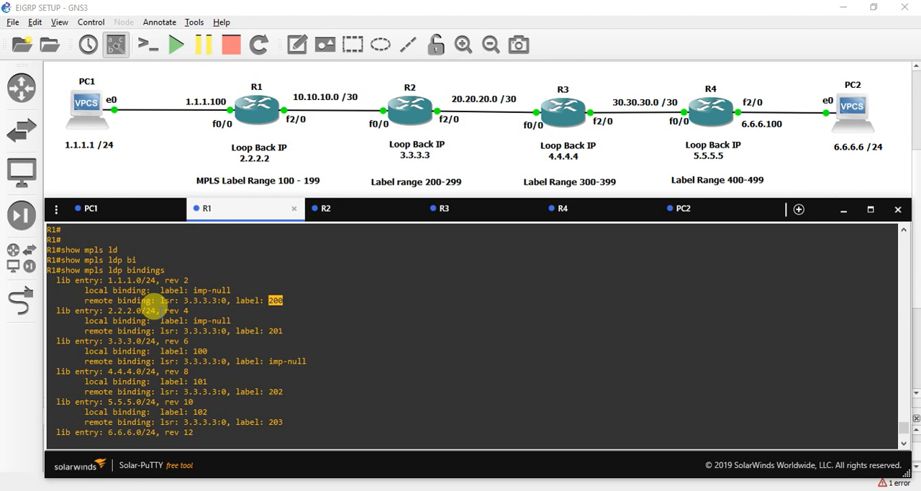
double_click(277, 331)
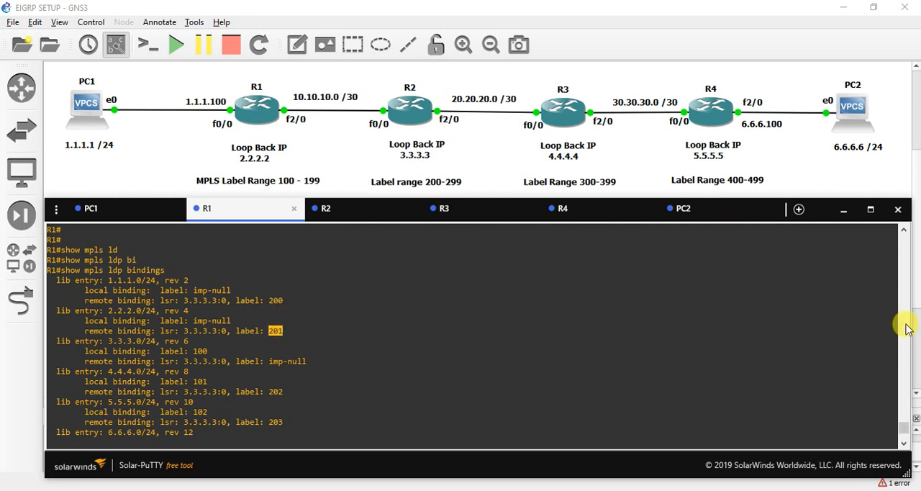
Step: Examine the local and remote labels of the 6.6.6.0/24 entry in R1's LDP bindings
click(904, 446)
click(904, 445)
click(904, 445)
click(904, 445)
click(904, 445)
click(904, 445)
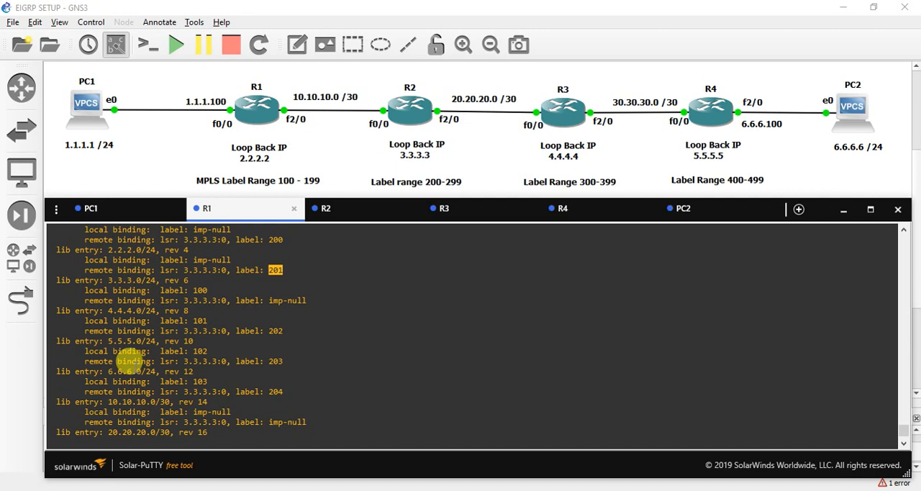
drag(107, 369, 174, 370)
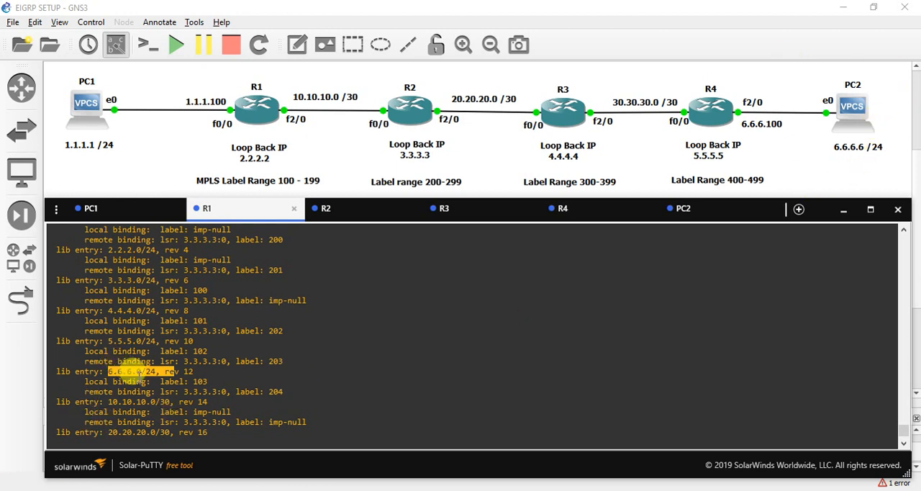
double_click(199, 381)
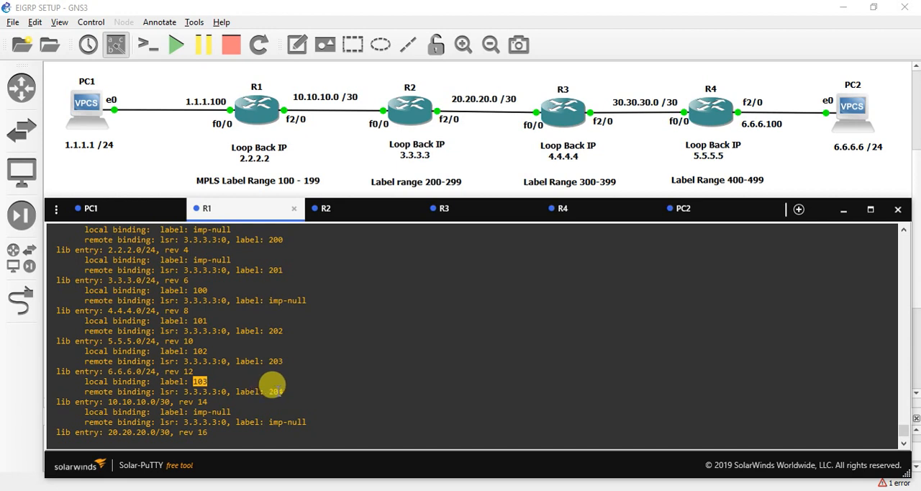
click(272, 386)
double_click(268, 388)
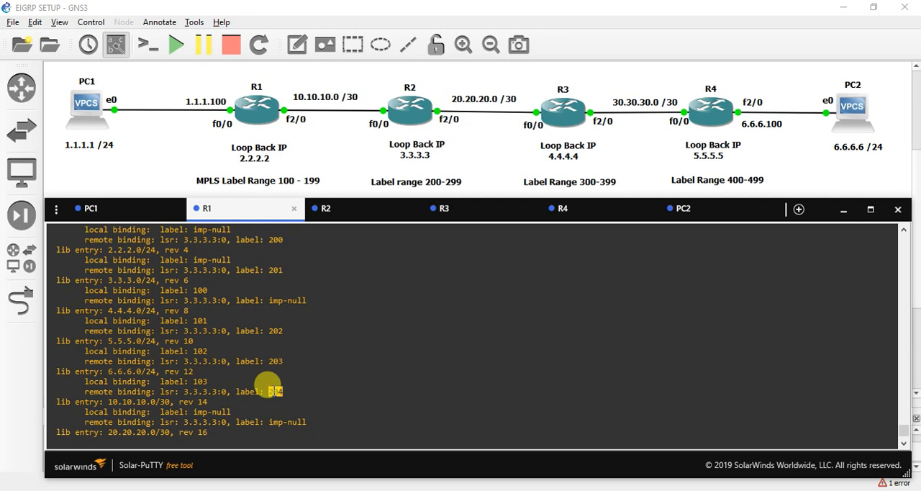
Step: Display R2's complete label bindings with show mpls ldp bindings all, paging through to the end of the output
click(335, 210)
key(Return)
key(Return)
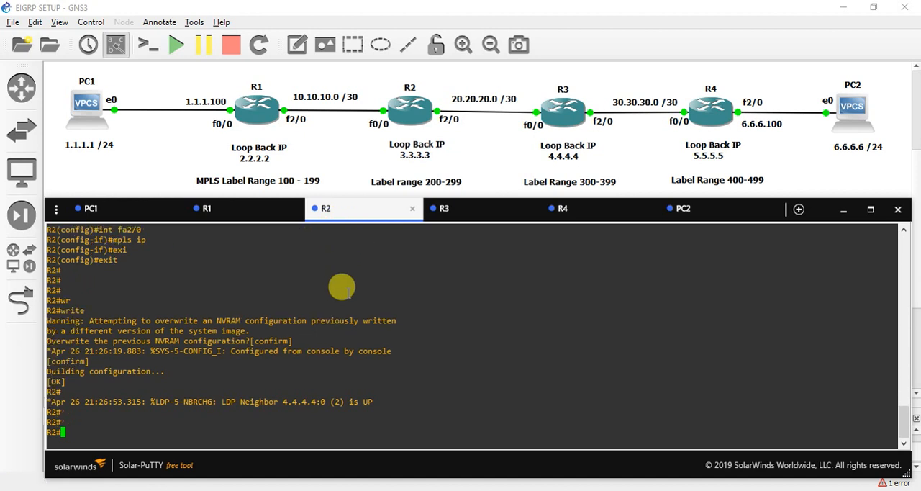
key(Return)
key(Return)
text(show mpls ld)
key(Tab)
text(bin)
key(Tab)
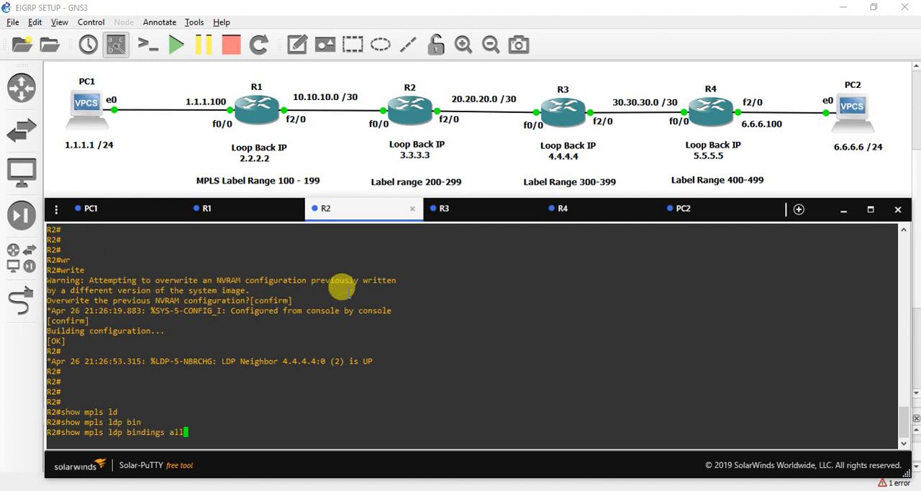
key(Return)
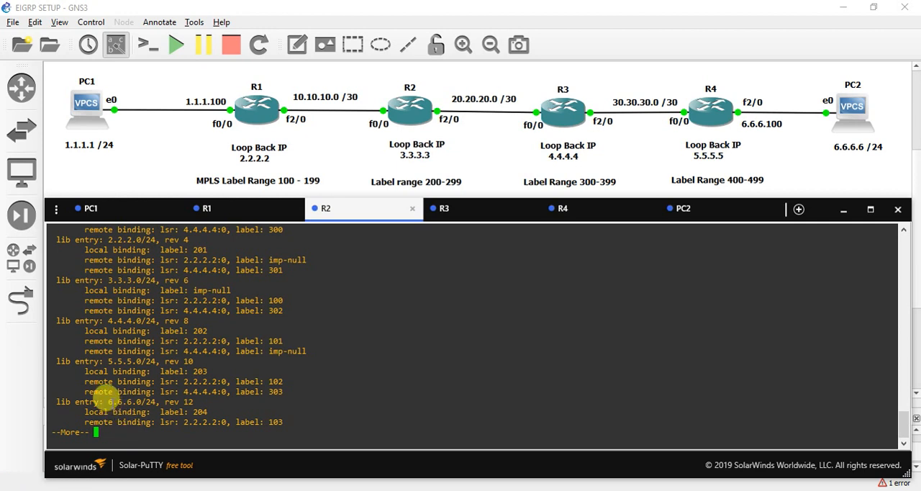
key(space)
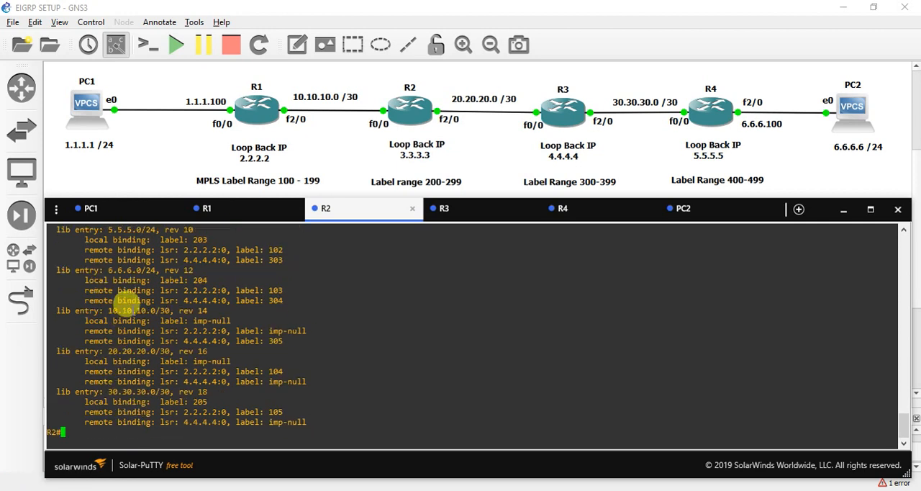
Step: Locate the 6.6.6.0/24 entry in R2's bindings and check the remote label for the same prefix on R1
drag(107, 268, 154, 267)
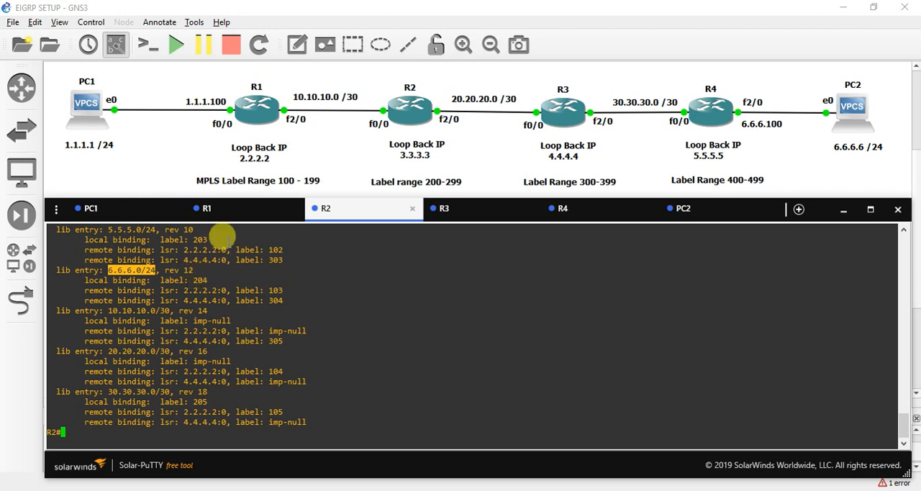
click(215, 208)
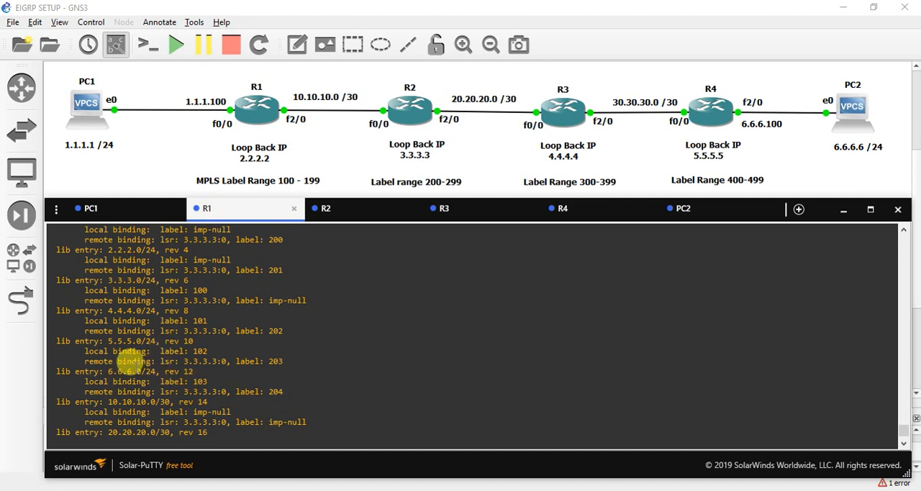
triple_click(132, 368)
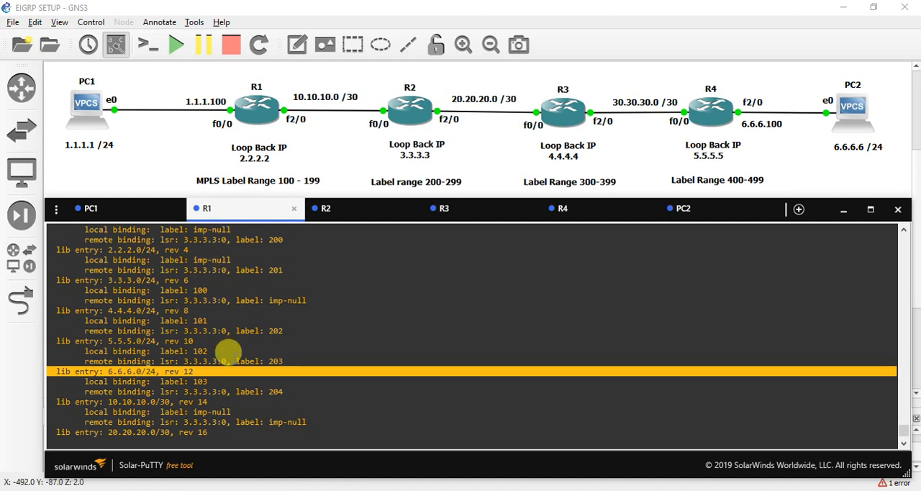
double_click(274, 392)
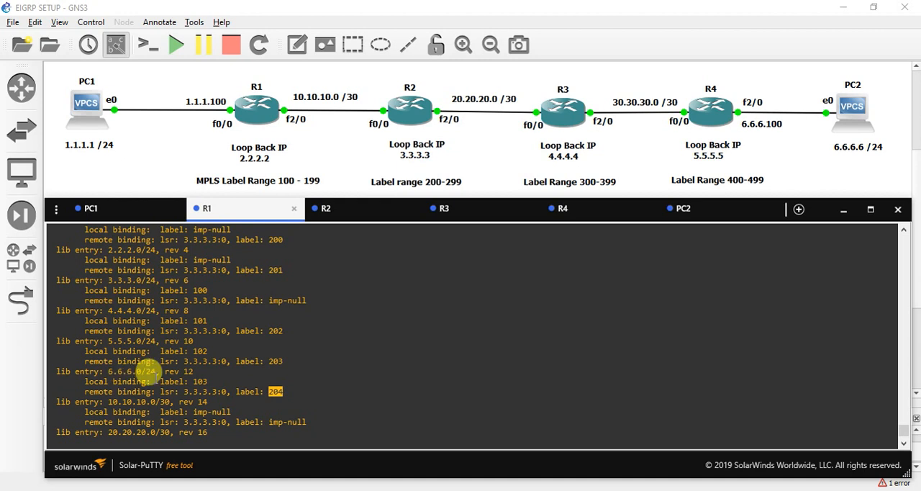
Step: Back on R2, examine the 6.6.6.0/24 entry's local label and the remote label advertised by 4.4.4.4
click(358, 215)
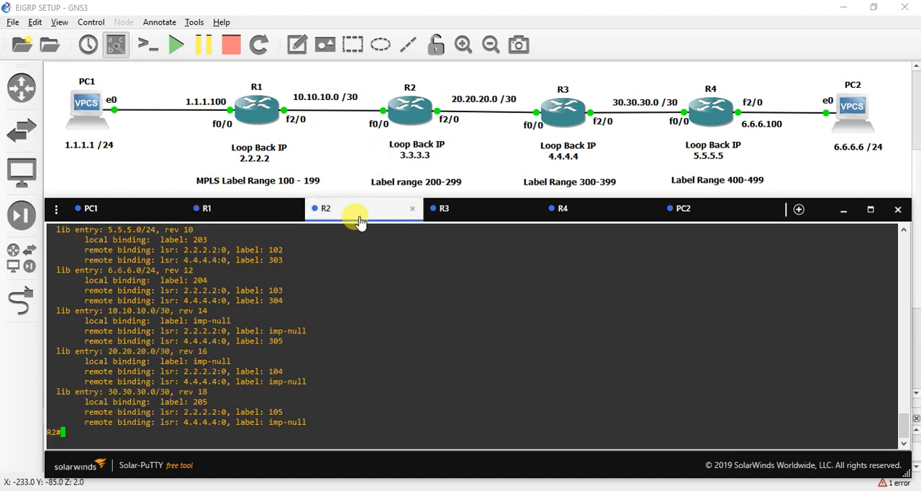
double_click(113, 269)
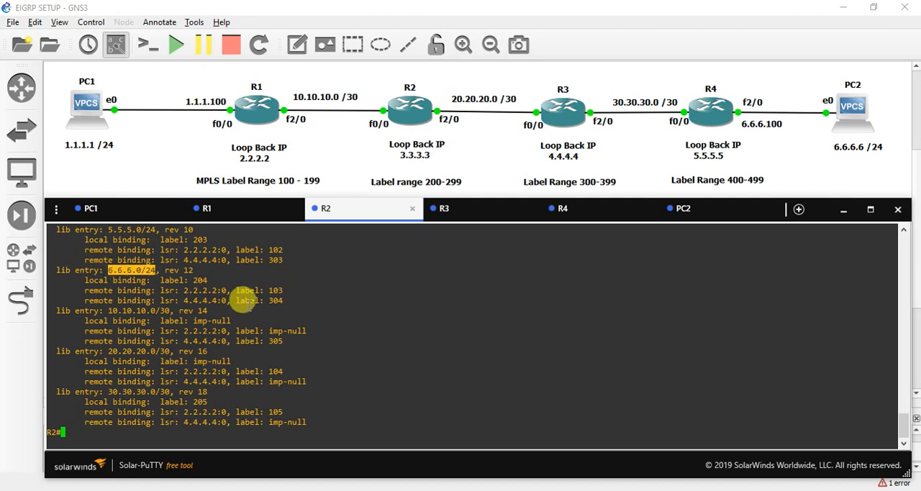
double_click(198, 279)
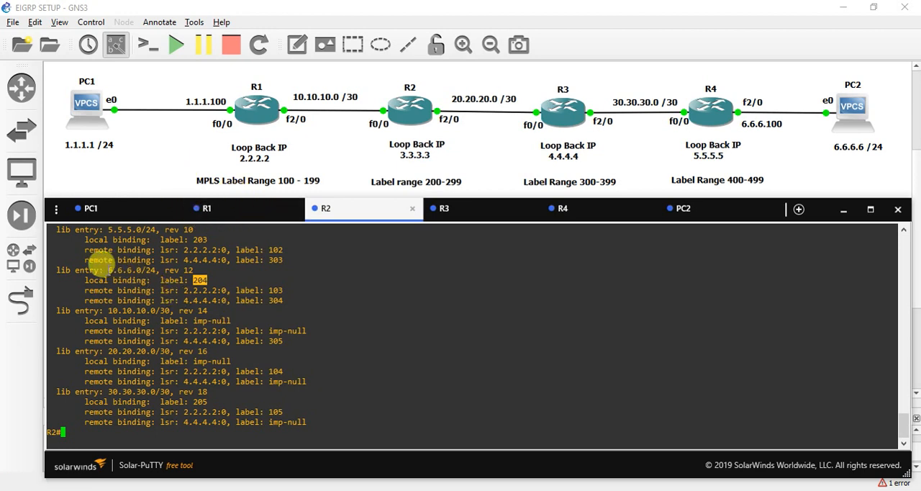
drag(106, 270, 157, 277)
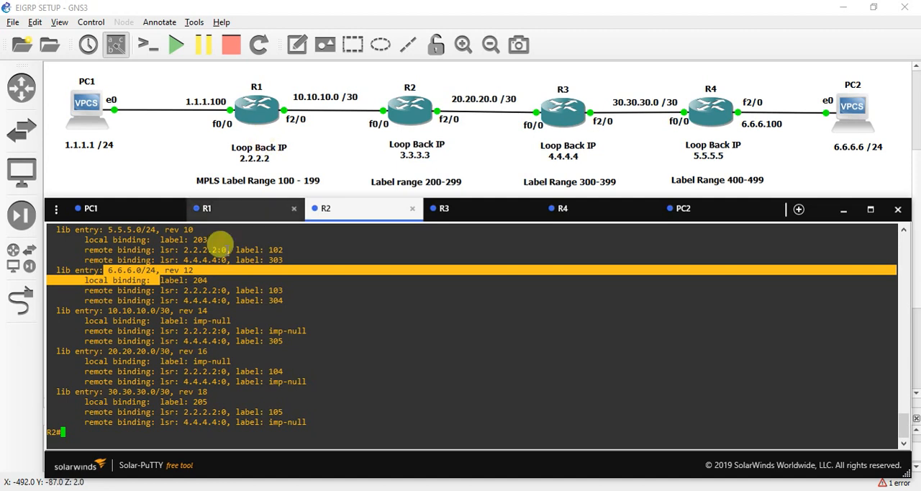
click(200, 279)
double_click(200, 279)
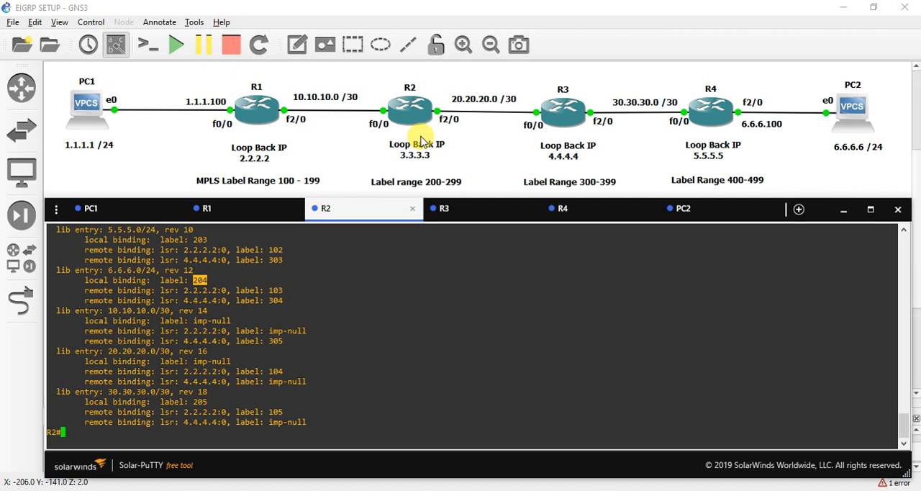
double_click(270, 299)
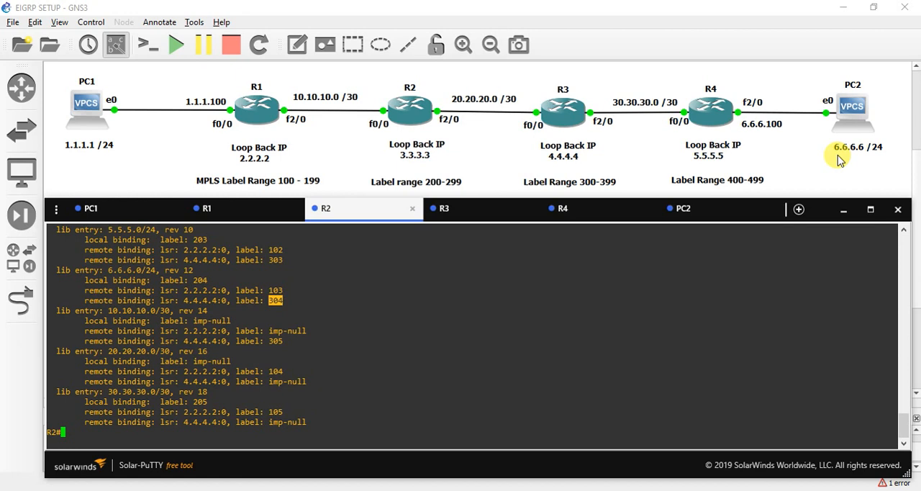
click(481, 341)
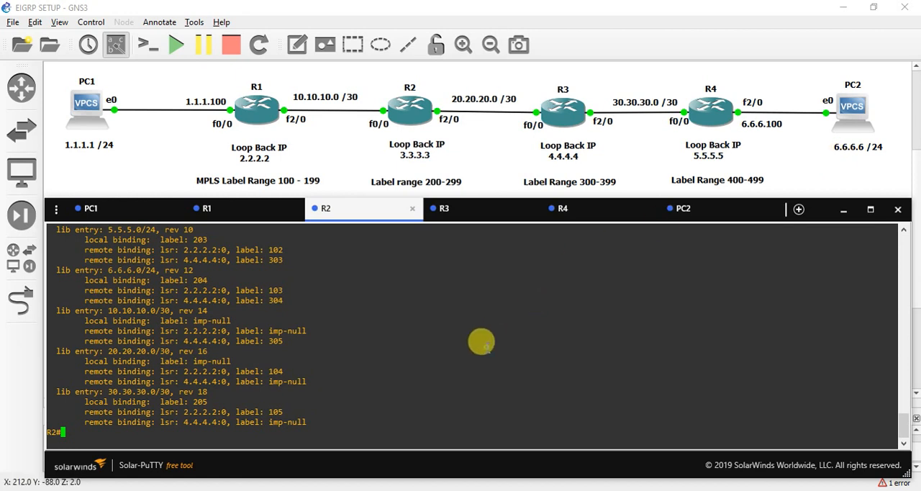
Step: Quit R1's paged bindings output, run show mpls forwarding-table 6.6.6.0 24 and examine the local label
click(216, 212)
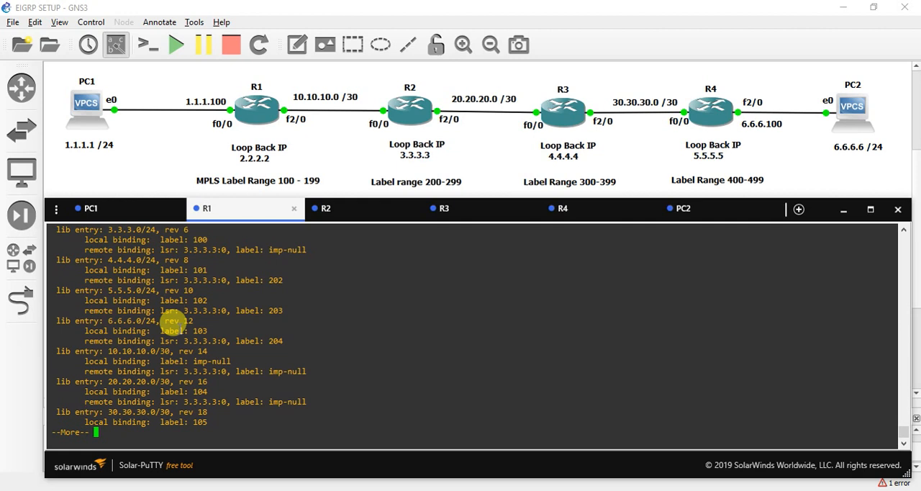
key(q)
key(Return)
key(Return)
key(Return)
text(sow)
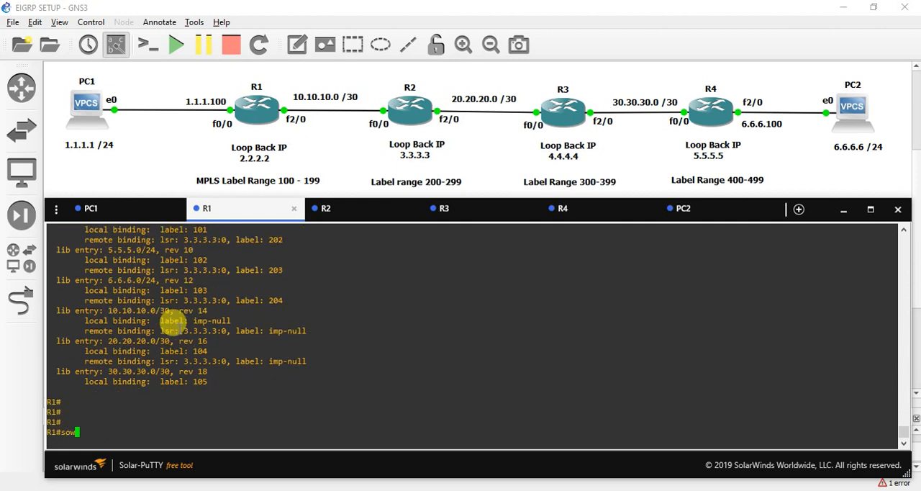
key(BackSpace)
key(BackSpace)
text(how mpls fo)
key(Tab)
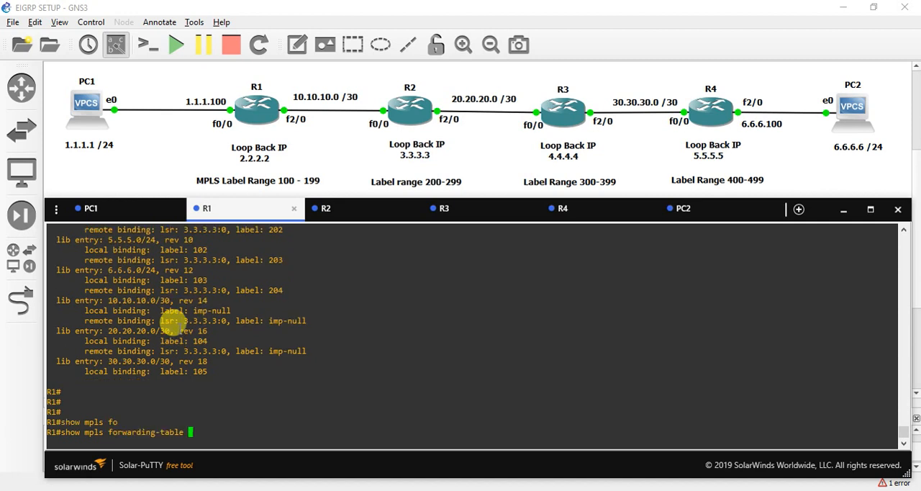
text(6.6.6.0 24)
key(Return)
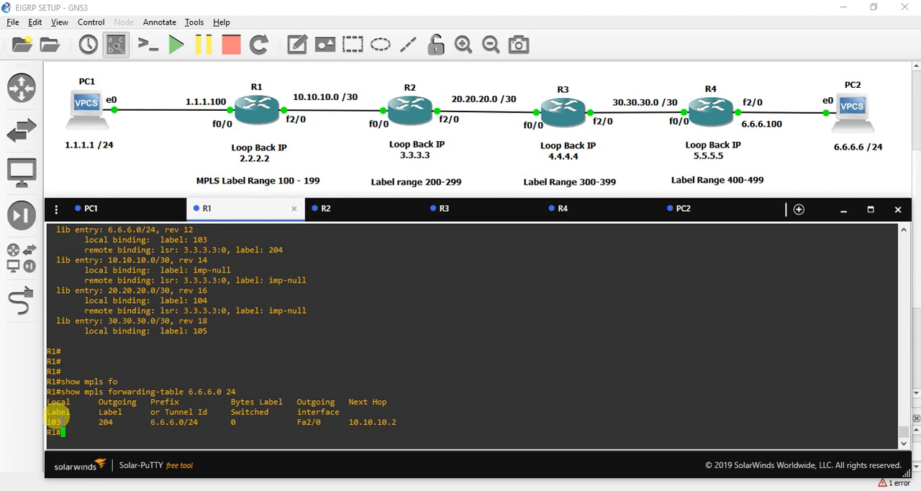
drag(63, 421, 40, 416)
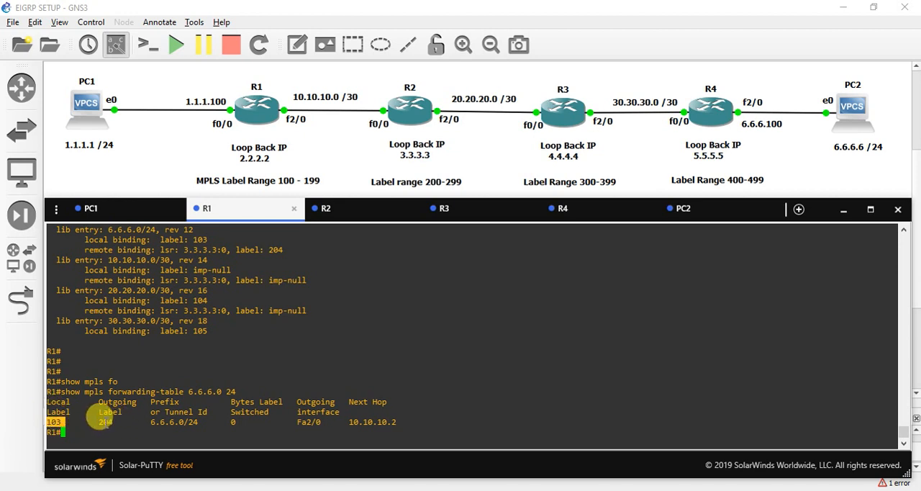
Step: Examine the outgoing label for 6.6.6.0/24 in R1's forwarding-table output
double_click(105, 422)
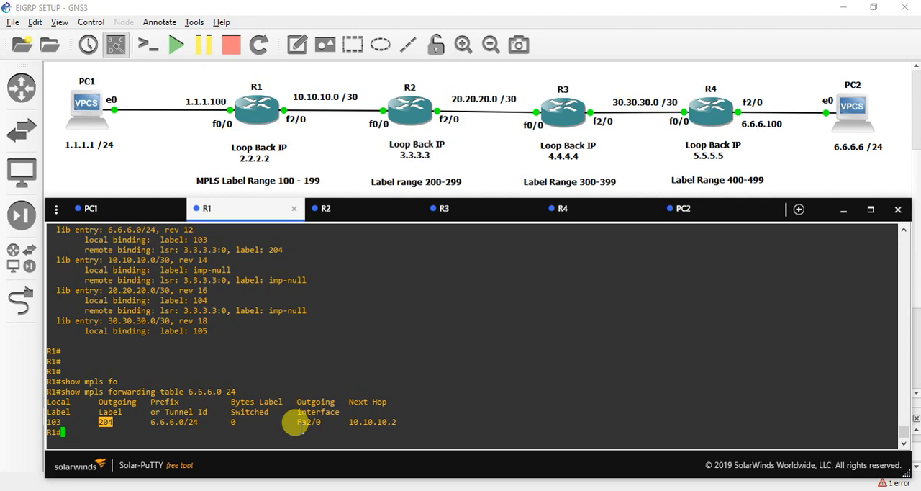
key(Return)
key(Return)
key(Return)
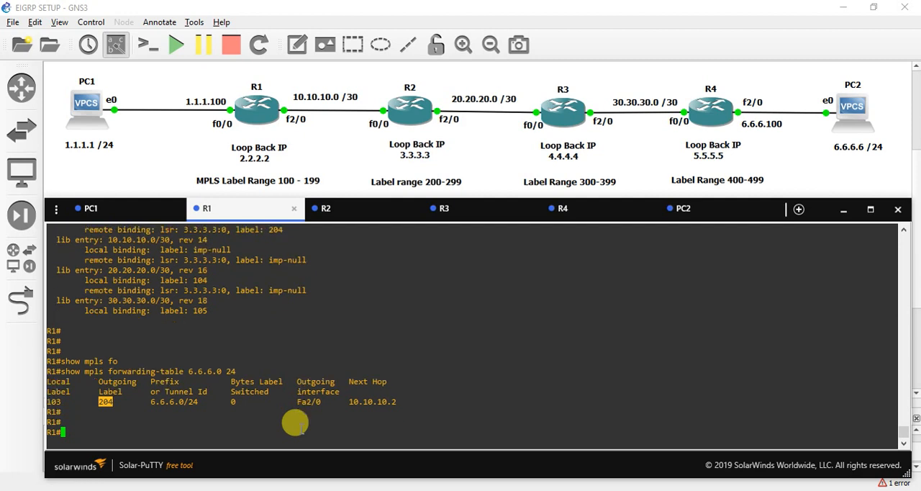
Step: Run show mpls forwarding-table without a prefix on R1 and examine the outgoing Pop Label entry for 3.3.3.0/24
key(Up)
key(BackSpace)
key(BackSpace)
key(BackSpace)
key(BackSpace)
key(BackSpace)
key(BackSpace)
key(BackSpace)
key(BackSpace)
key(BackSpace)
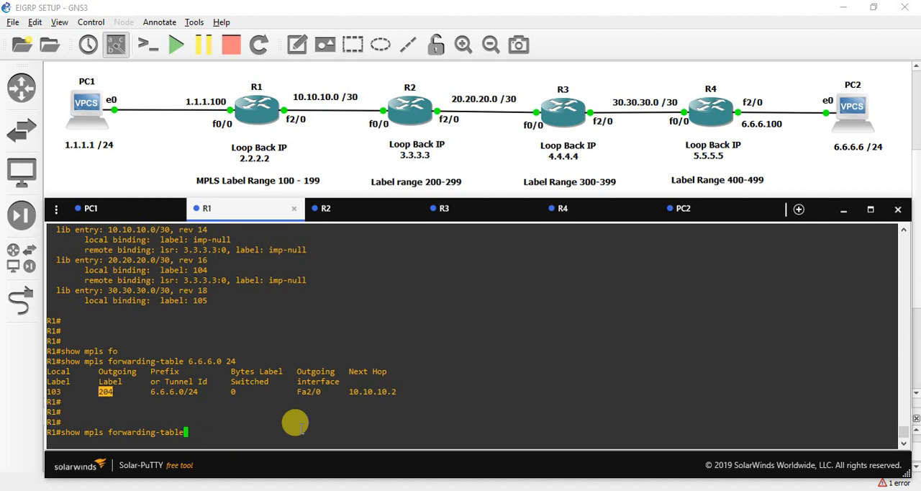
key(Return)
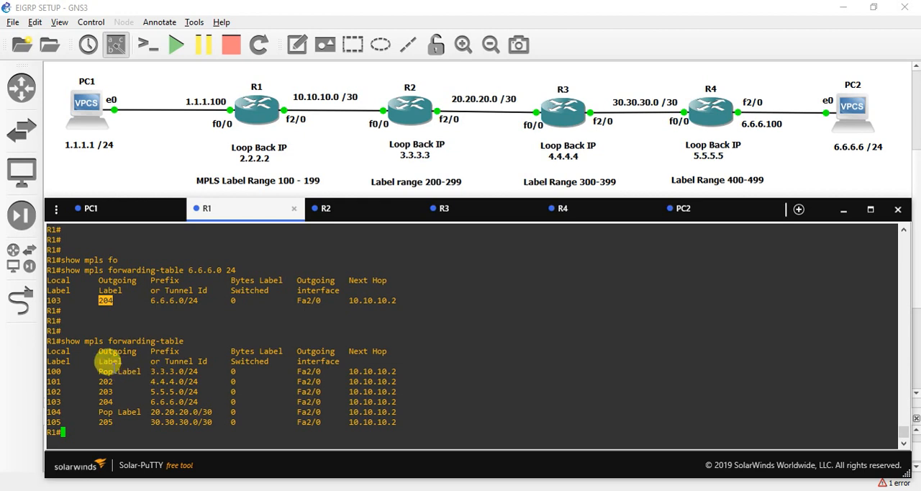
click(114, 371)
drag(95, 370, 139, 372)
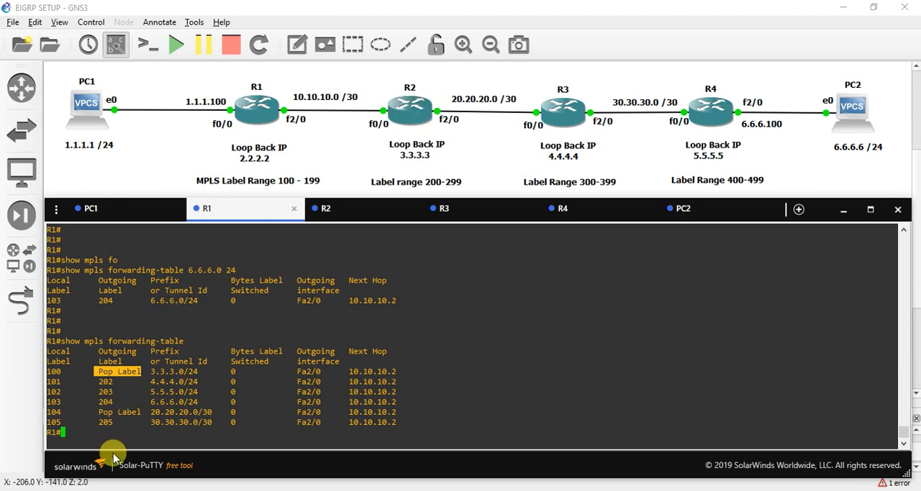
click(107, 431)
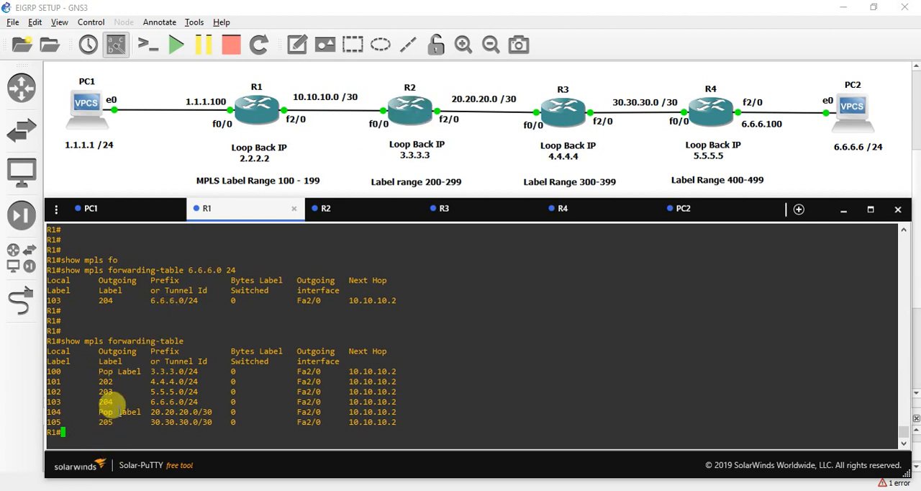
key(Return)
key(Return)
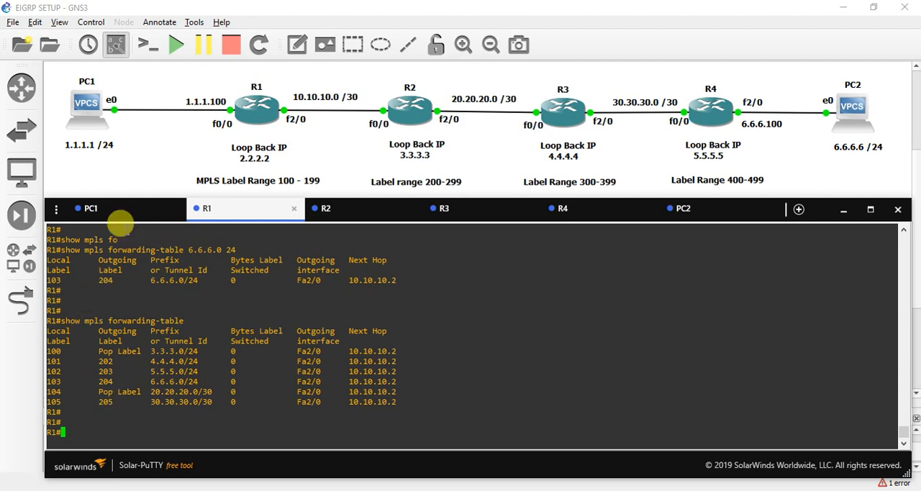
Step: Return to the topology and start an Ethernet packet capture with the visualization program on the PC1–R1 link
click(150, 161)
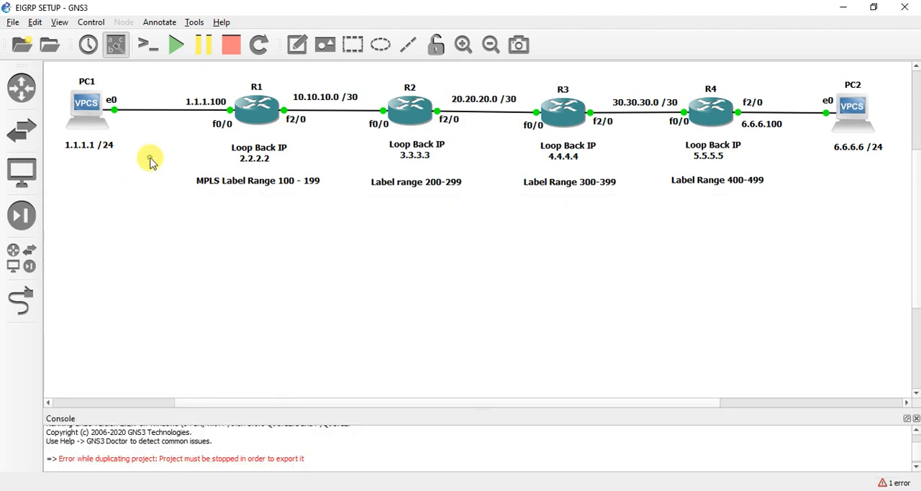
right_click(159, 116)
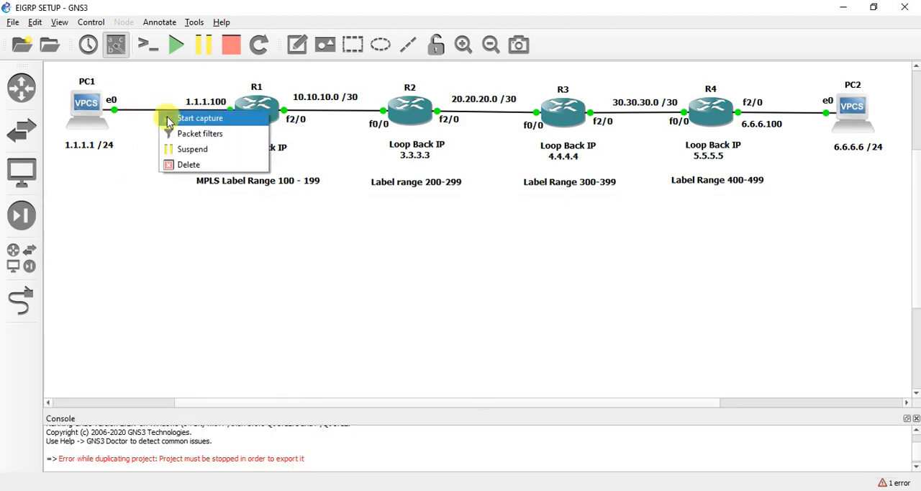
click(166, 118)
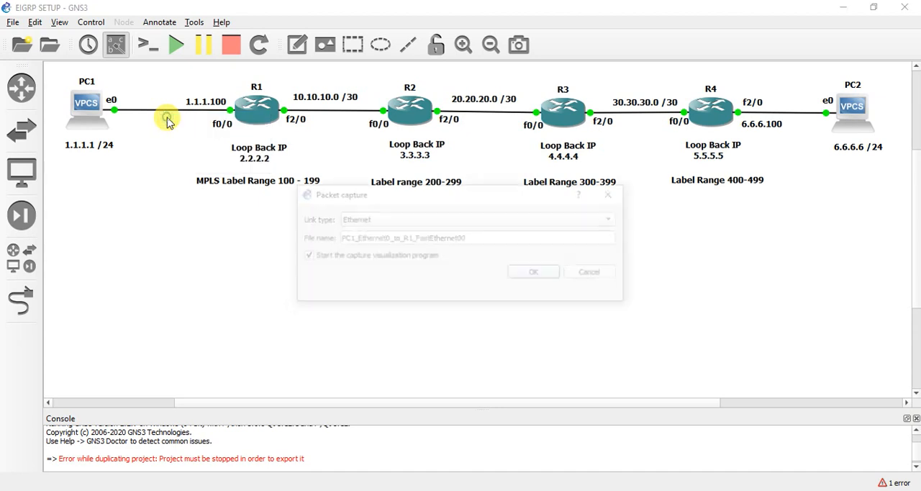
click(552, 279)
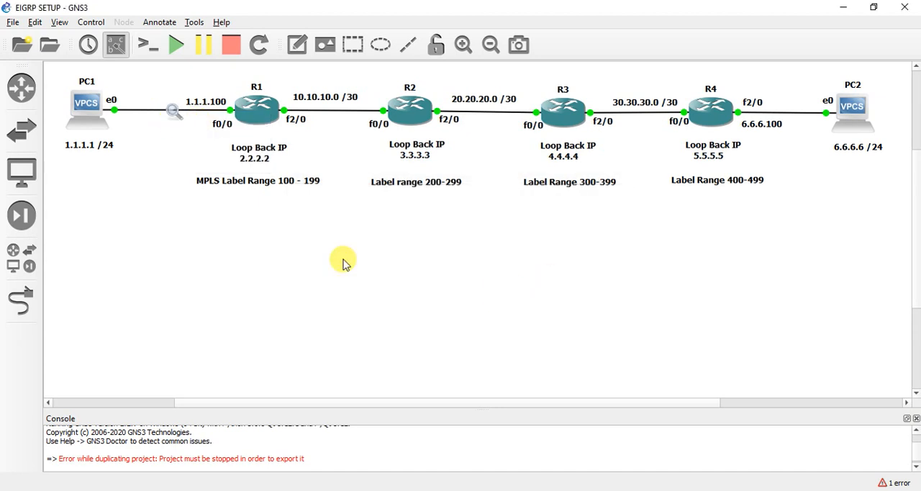
Step: Start an Ethernet packet capture on the R1–R2 link, check the open Wireshark capture windows and return to the GNS3 topology
right_click(332, 117)
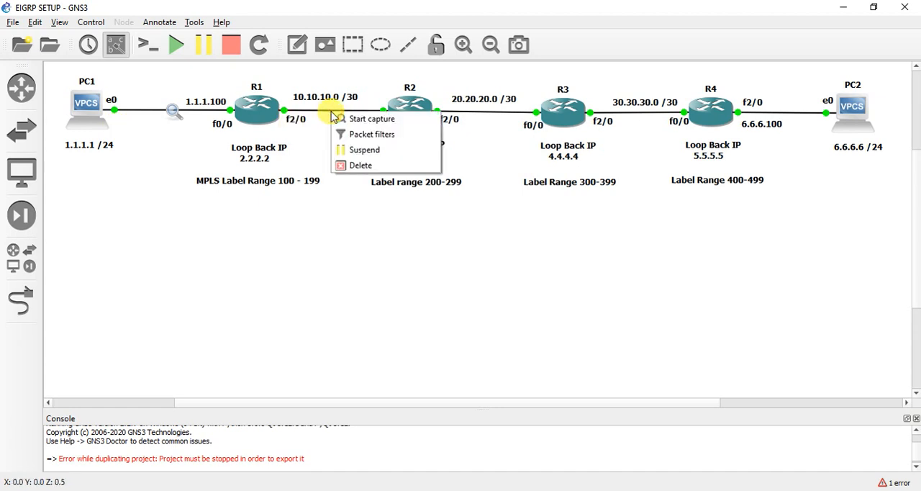
click(352, 120)
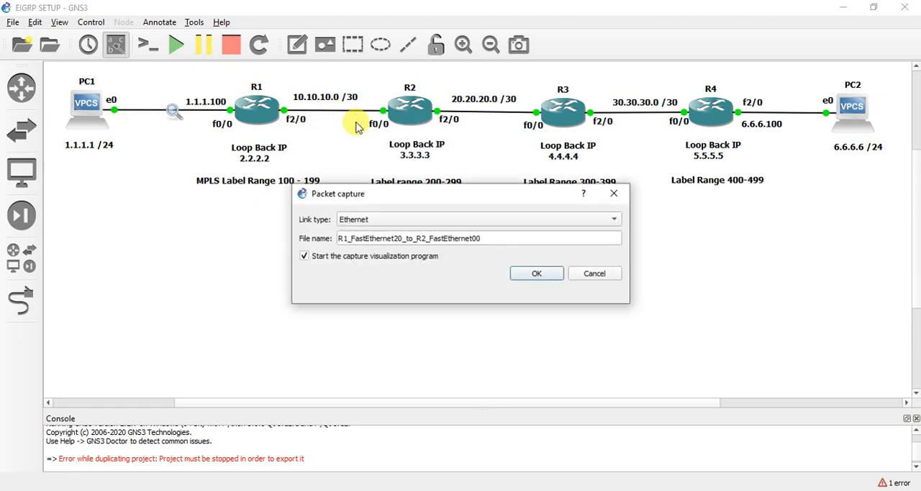
click(519, 276)
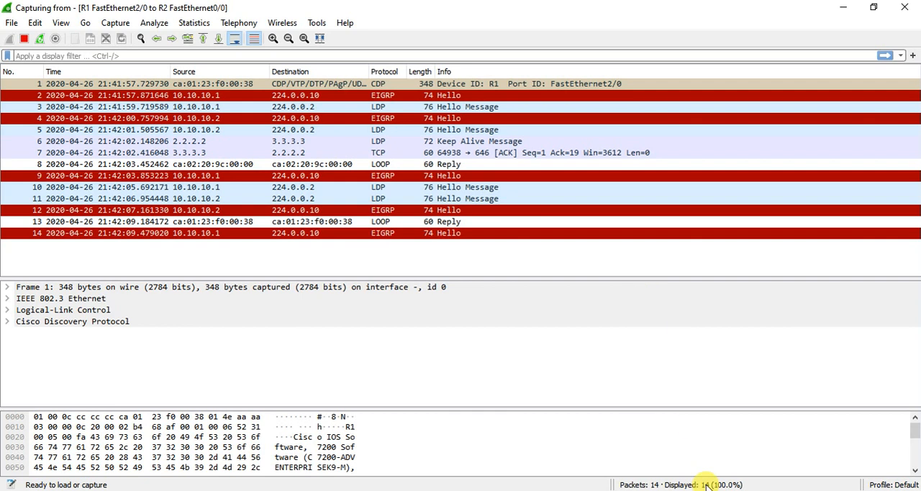
click(744, 490)
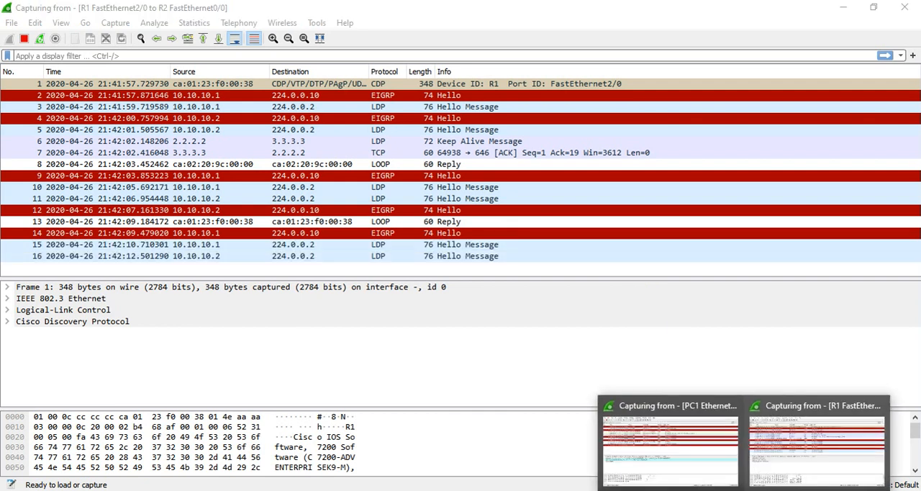
click(712, 490)
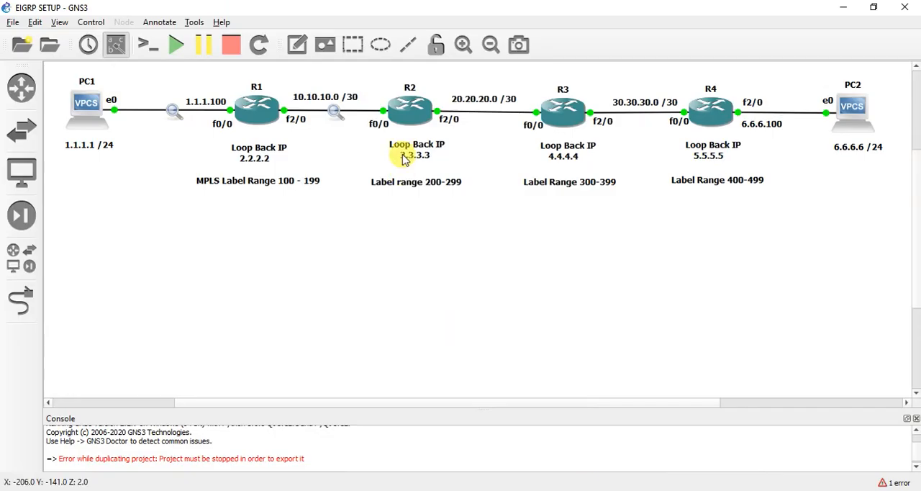
Step: Start Ethernet packet captures on the R2–R3 link and the R3–R4 link, keeping the default file names
right_click(494, 118)
click(498, 119)
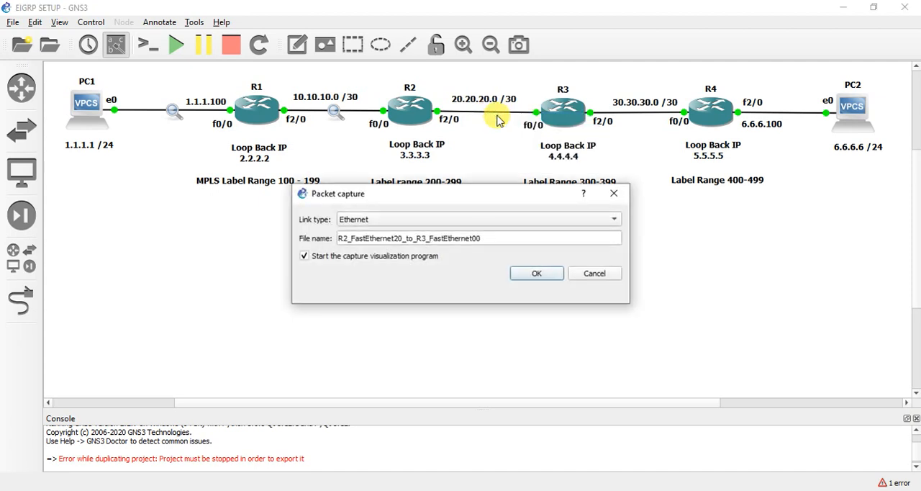
click(537, 273)
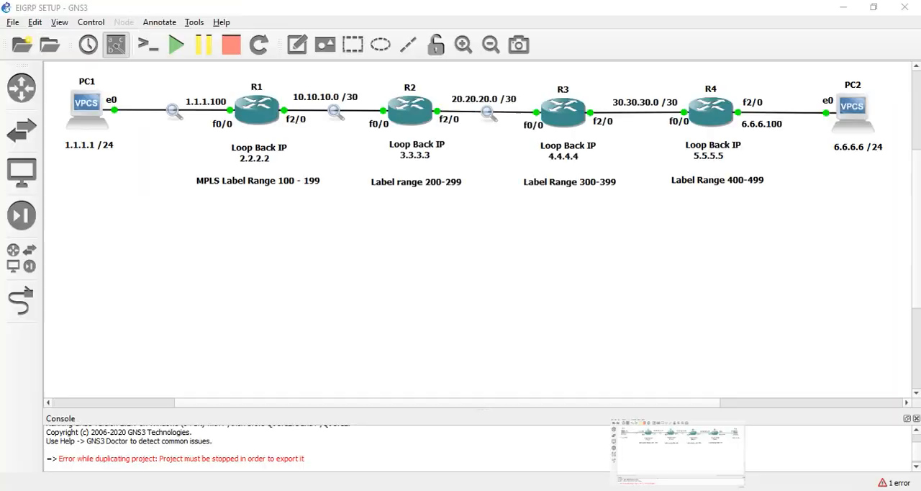
right_click(633, 114)
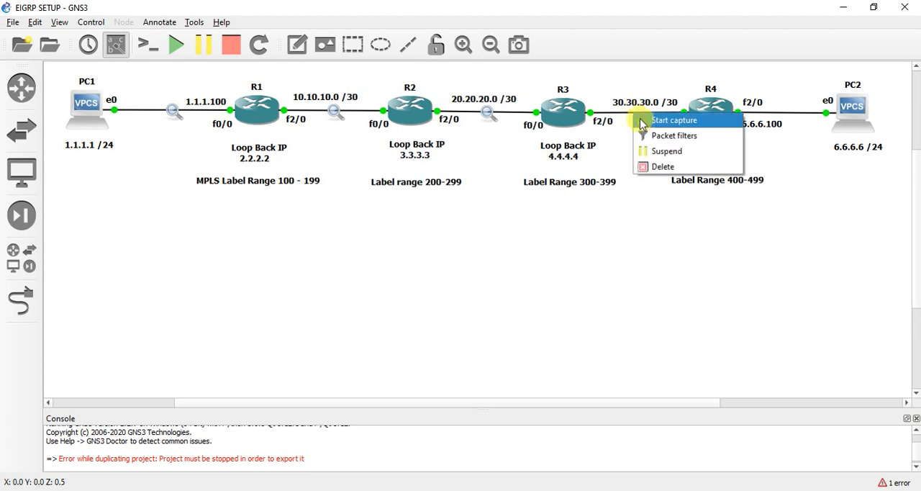
click(647, 127)
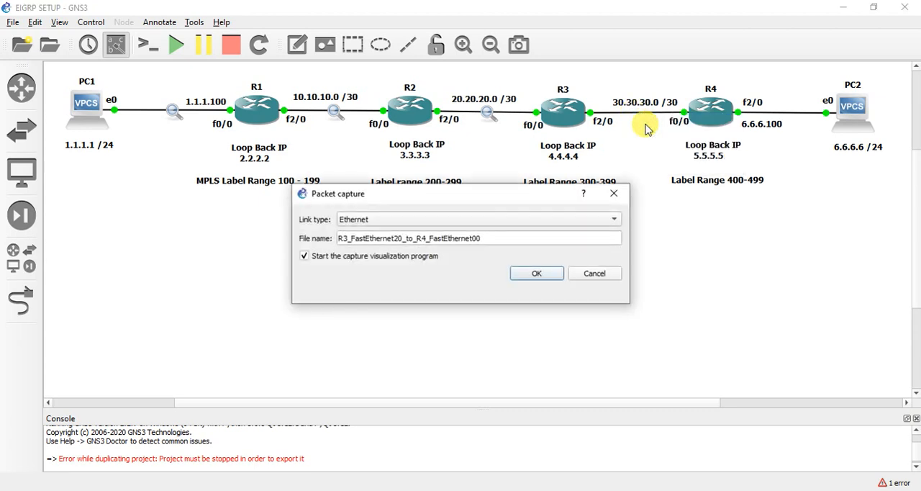
click(555, 275)
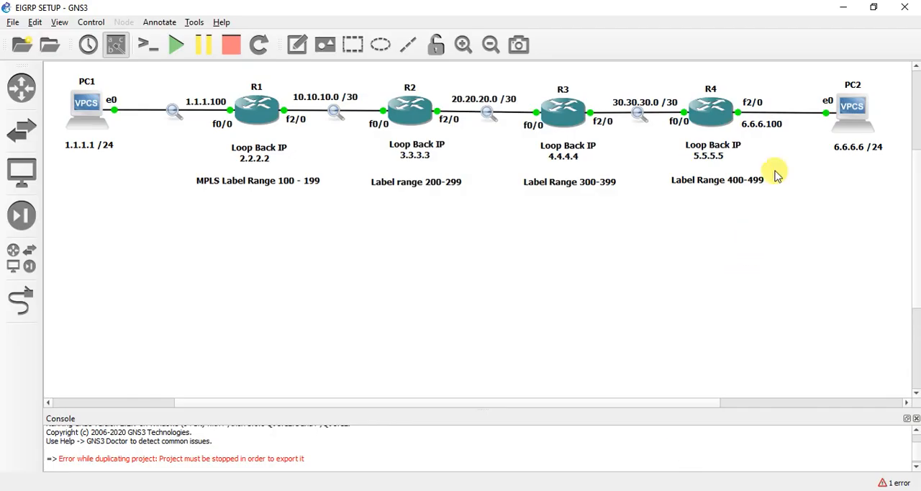
Step: Start an Ethernet packet capture on the R4–PC2 link, look over the open Wireshark captures and return to GNS3
right_click(776, 119)
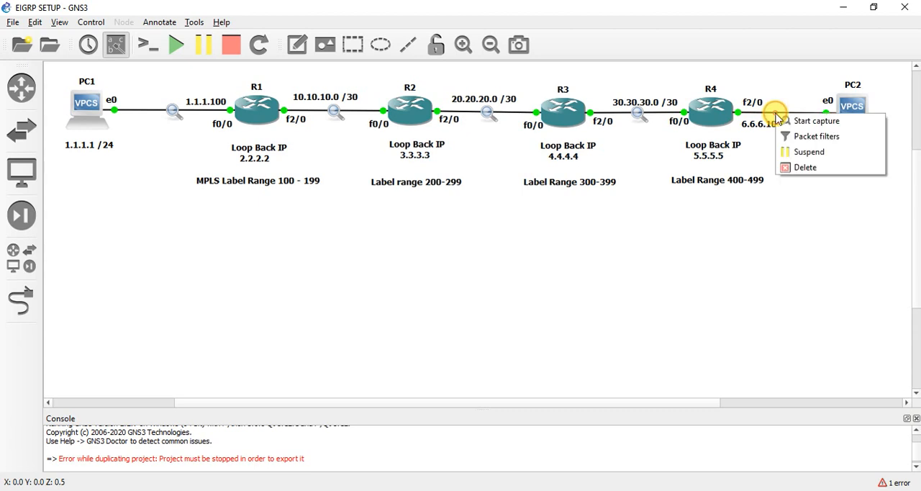
click(789, 122)
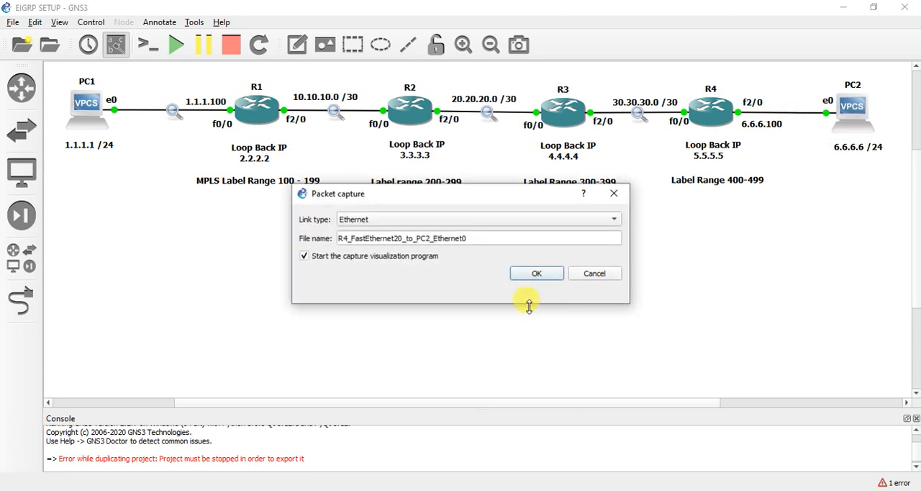
click(550, 272)
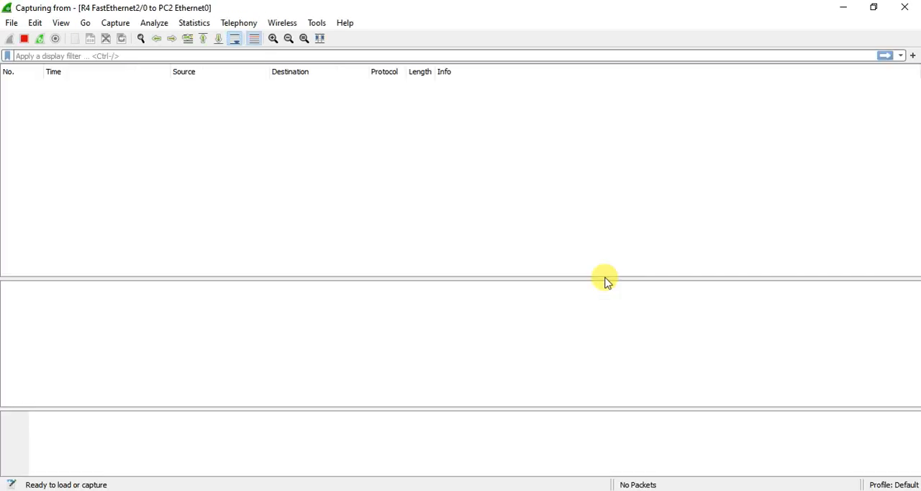
mouse_move(748, 488)
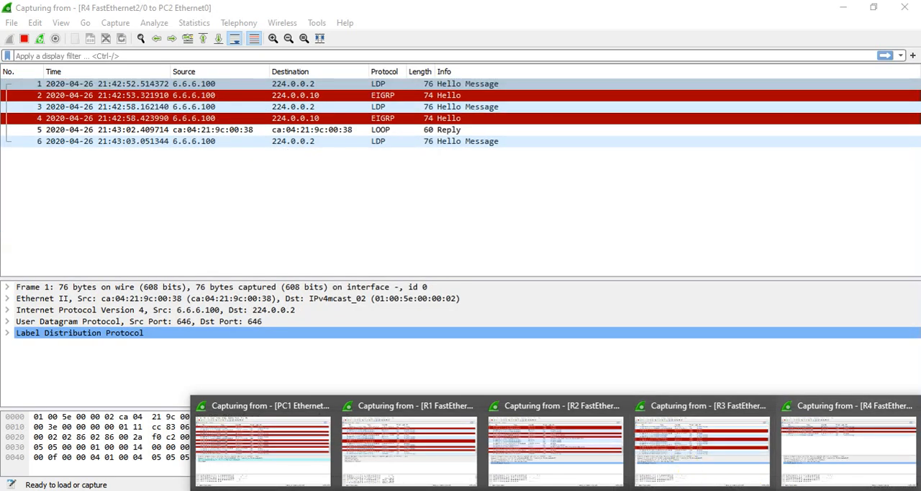
click(681, 489)
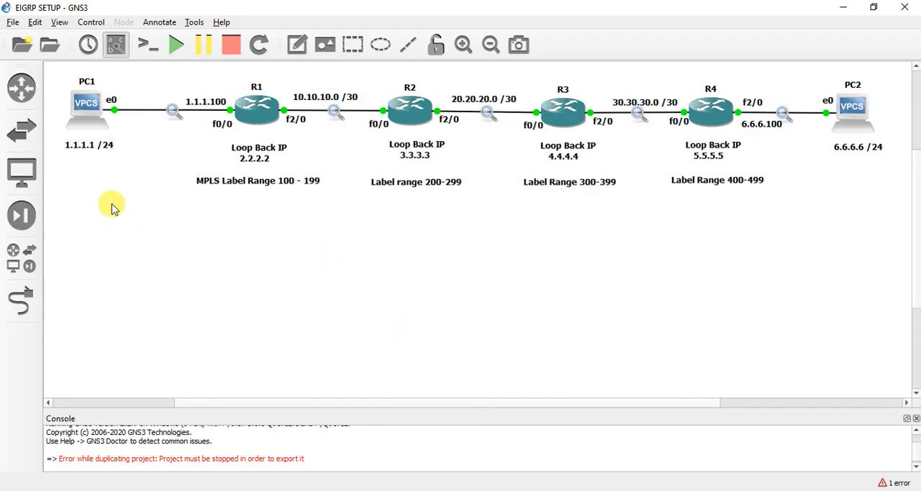
Step: Switch to the Solar-PuTTY console window and display PC1's address settings with show ip
mouse_move(677, 489)
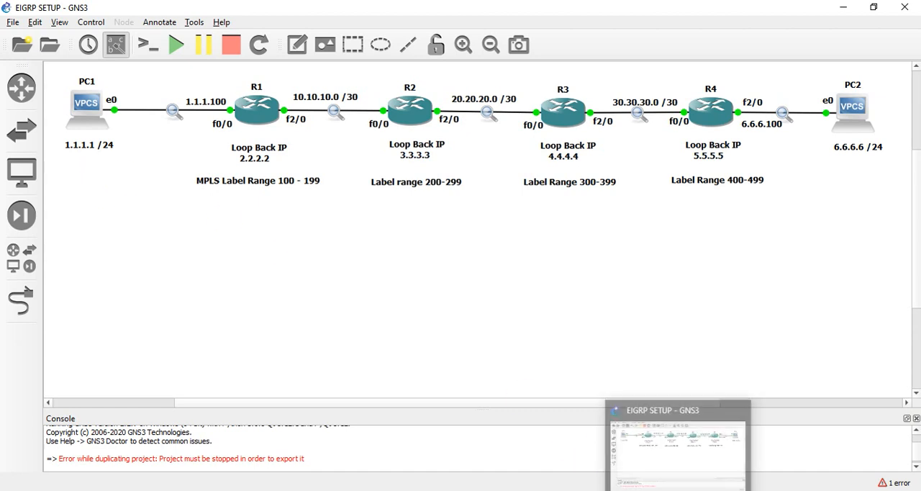
click(711, 488)
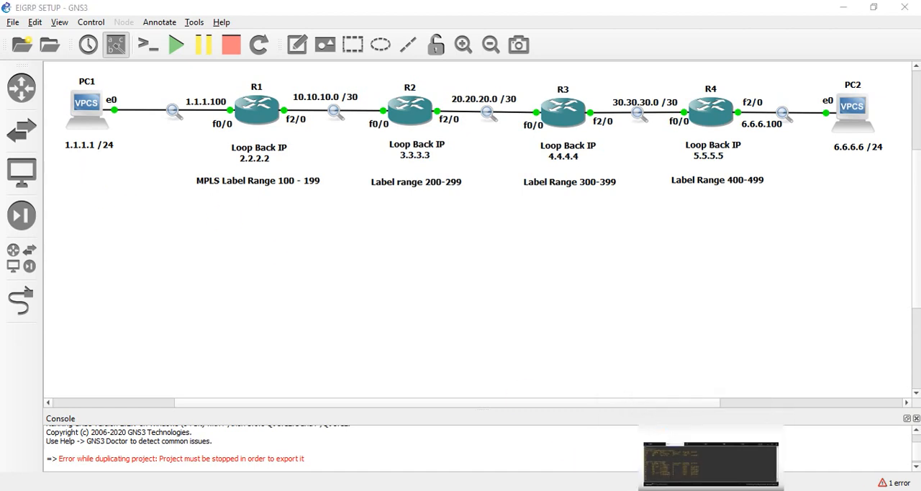
click(115, 209)
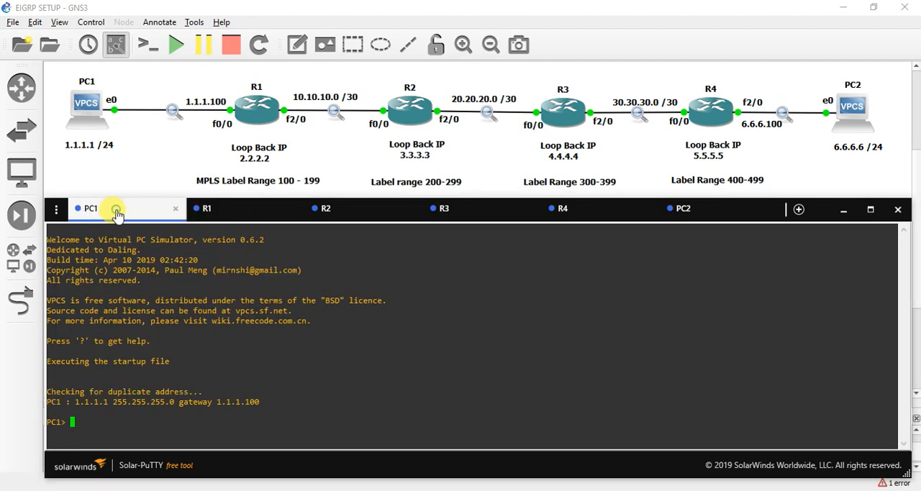
key(Return)
key(Return)
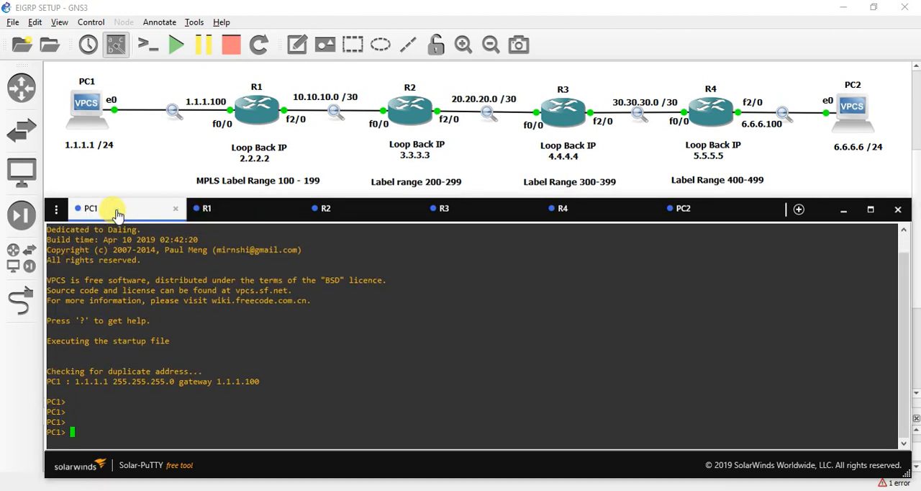
text(show ip)
key(Return)
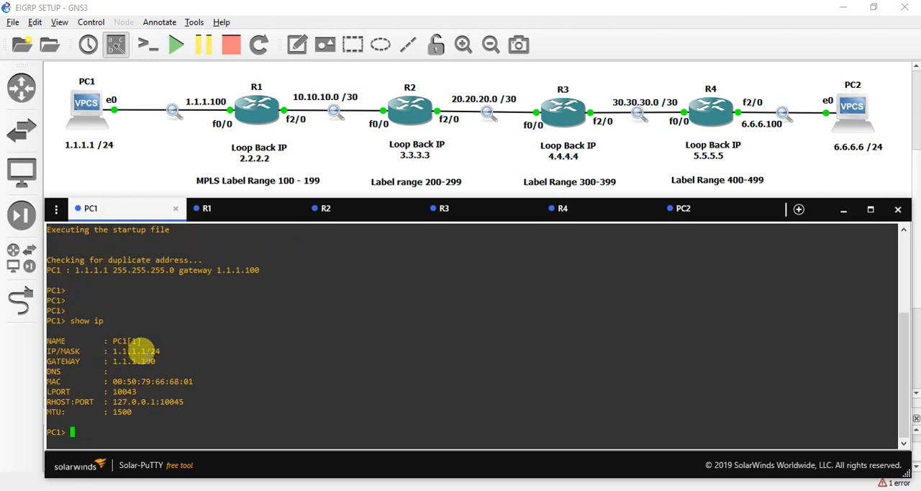
Step: Display PC2's address settings with show ip in its console and examine the IP/MASK value
click(709, 215)
key(Return)
key(Return)
key(Return)
text(show ip)
key(Return)
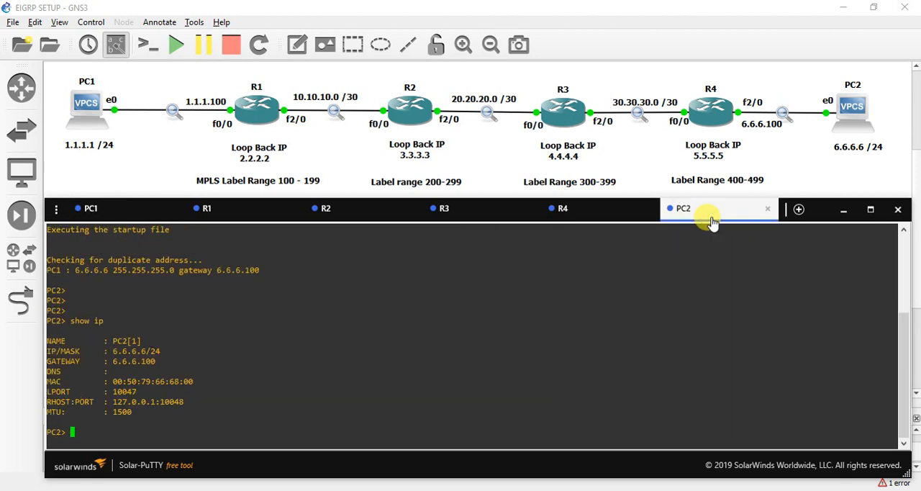
drag(113, 341, 133, 351)
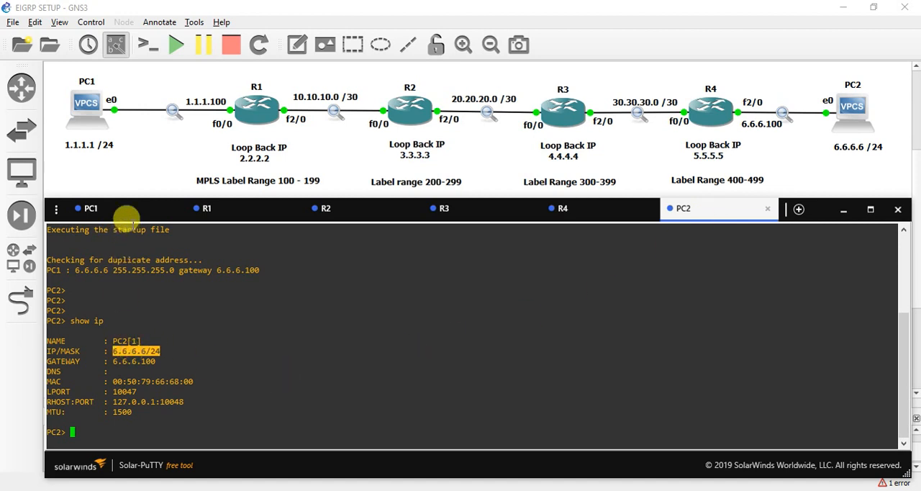
Step: Ping PC2's address 6.6.6.6 from the PC1 console to generate traffic across the captured links
click(126, 208)
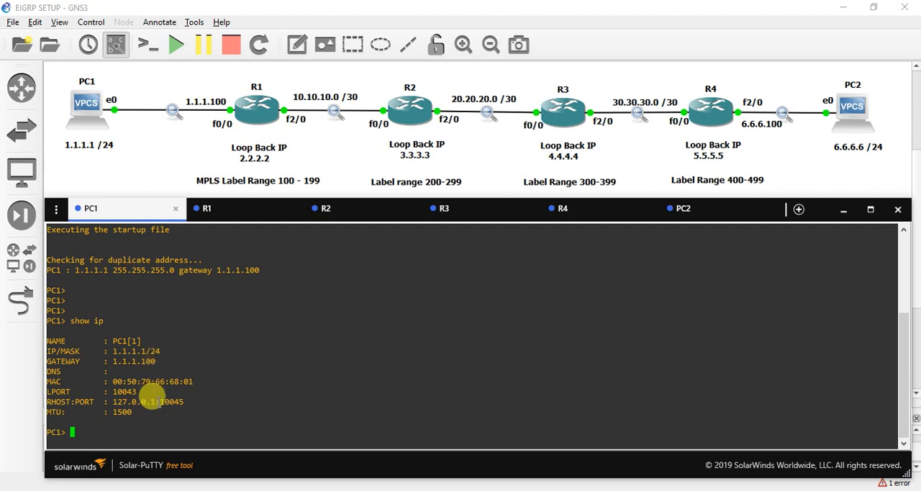
text(ping 6.6.6.6)
key(Return)
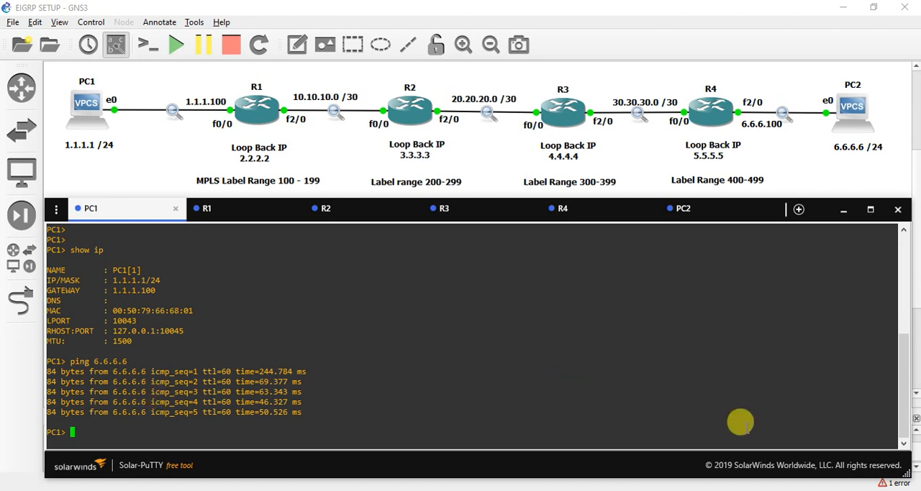
Step: Switch to the PC1–R1 capture in Wireshark, filter it by icmp and select the first echo request from 1.1.1.1
mouse_move(633, 490)
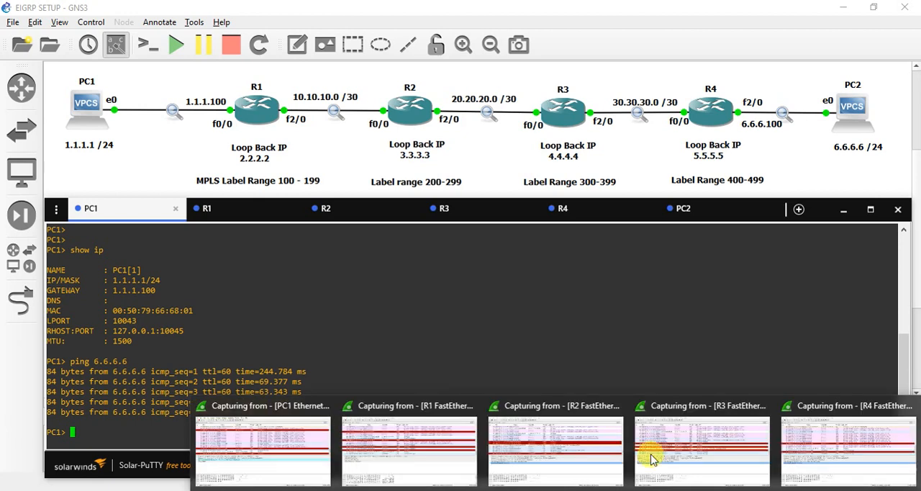
click(284, 447)
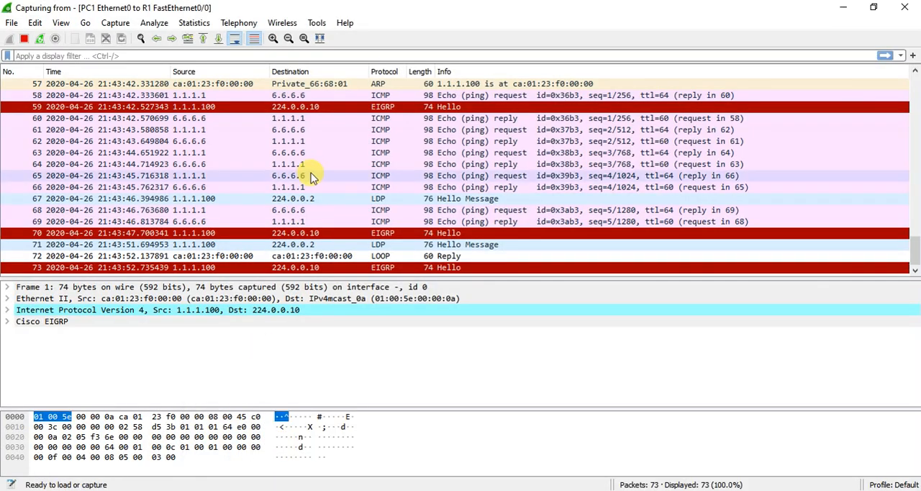
click(285, 56)
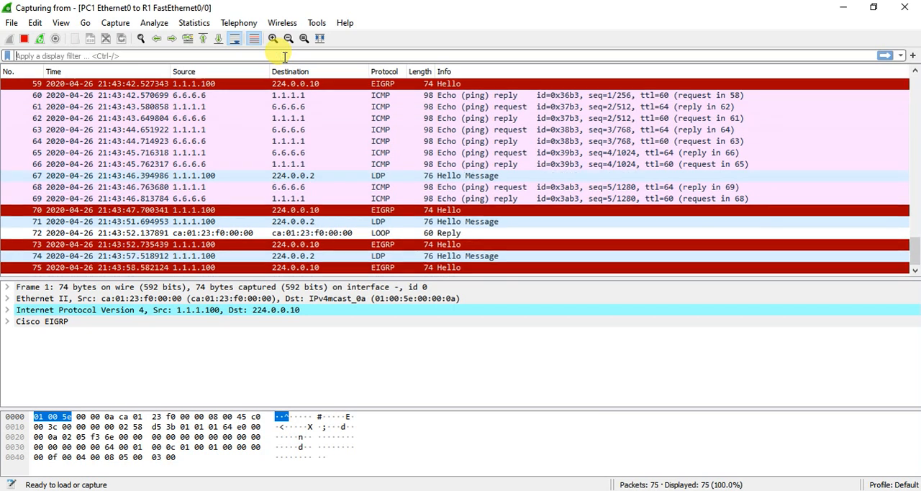
text(icmp)
key(Return)
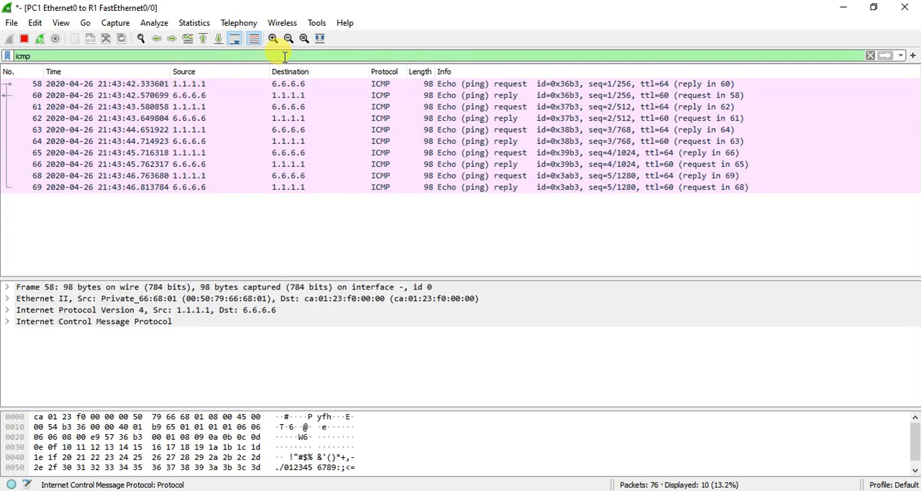
click(146, 85)
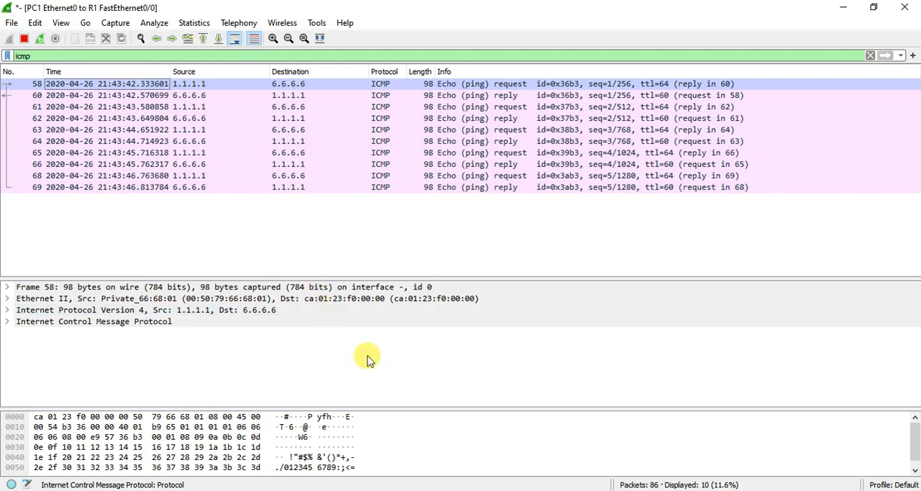
Step: Filter the R1–R2 capture by icmp and expand the MPLS header of the first echo request to 6.6.6.6
mouse_move(554, 488)
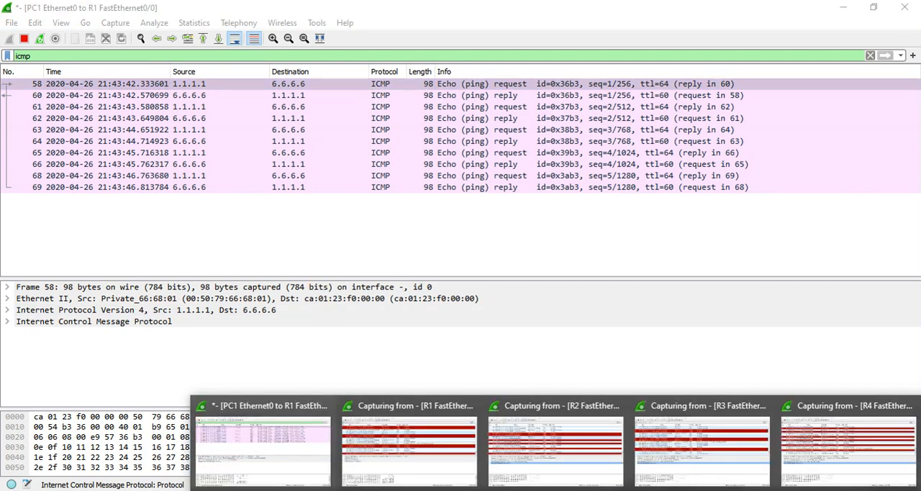
click(459, 460)
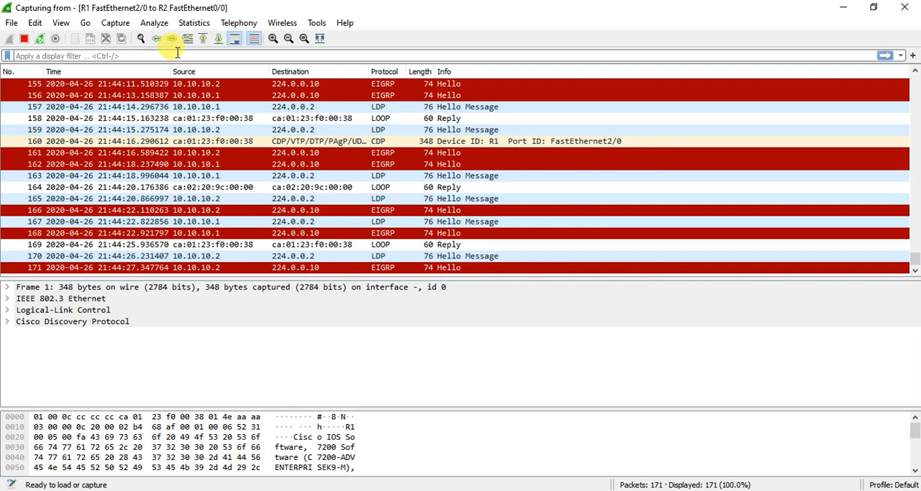
text(icmp)
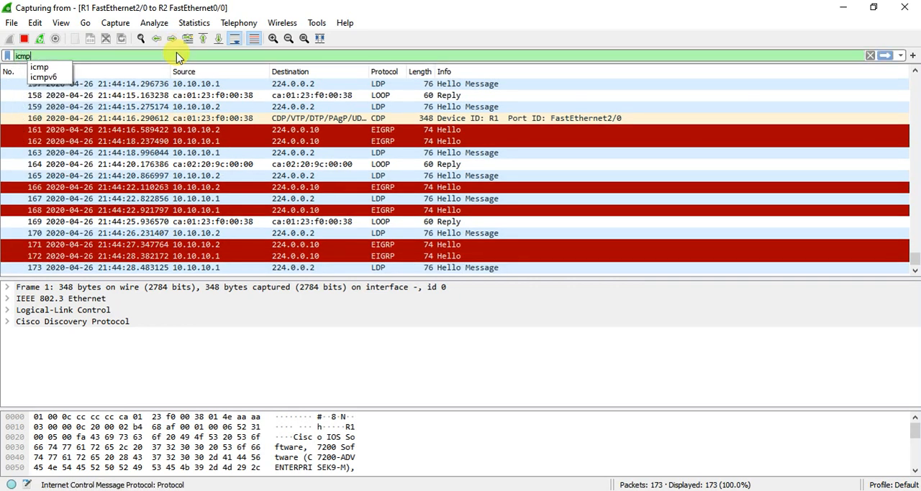
key(Return)
click(180, 83)
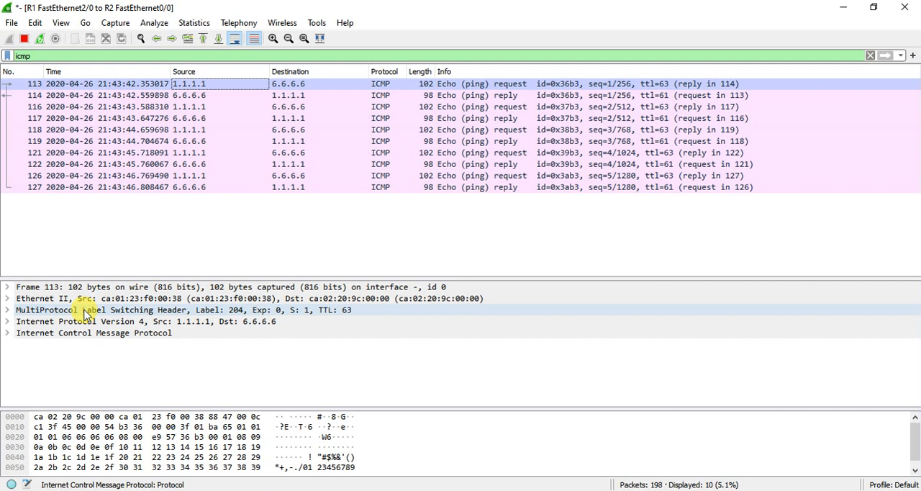
click(8, 310)
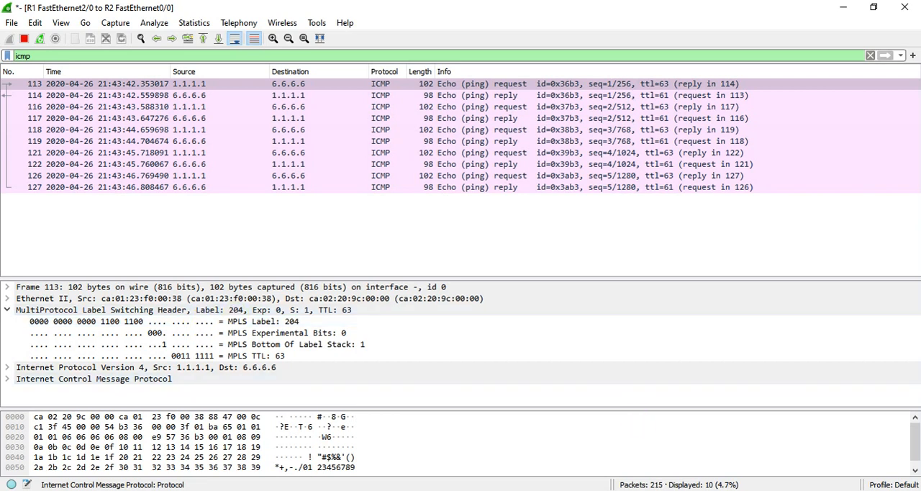
Step: Switch to the Solar-PuTTY consoles and check R1's outgoing label for 6.6.6.0/24 in its MPLS forwarding table
mouse_move(678, 489)
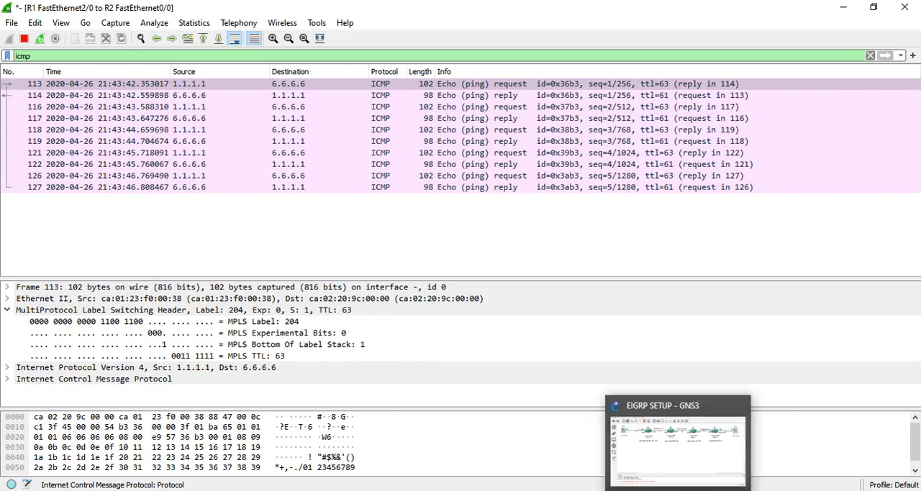
click(701, 431)
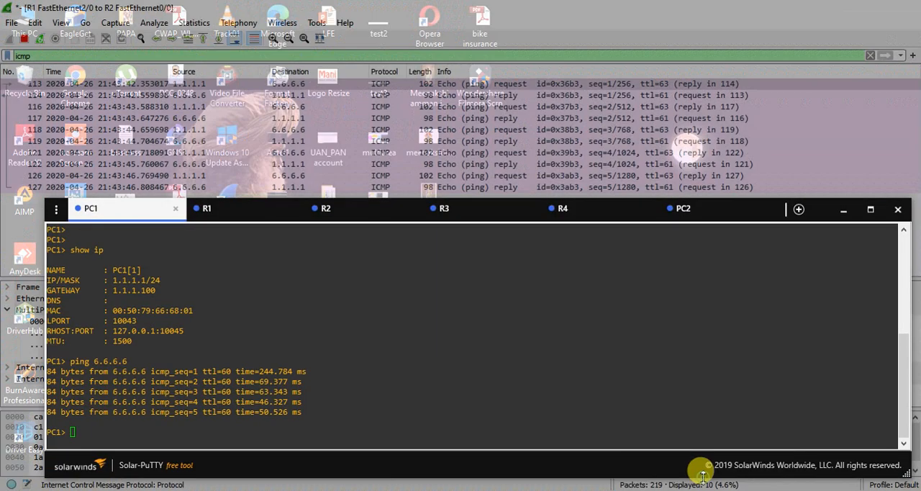
click(250, 215)
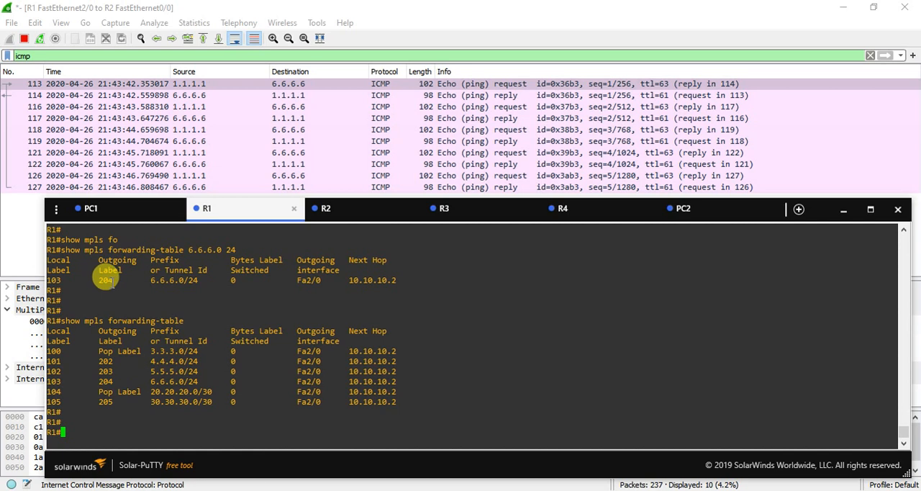
Step: Display R2's MPLS forwarding entry for 6.6.6.0/24 with show mpls forwarding-table 6.6.6.0 24
click(347, 218)
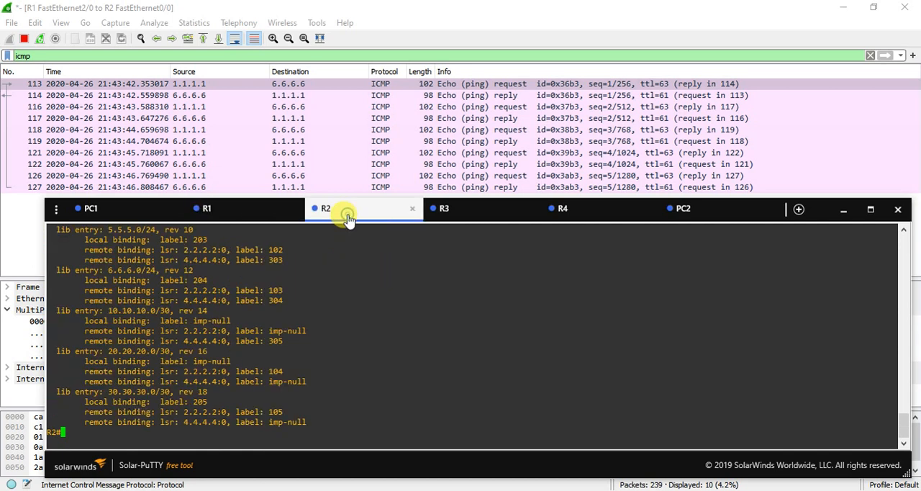
text(show )
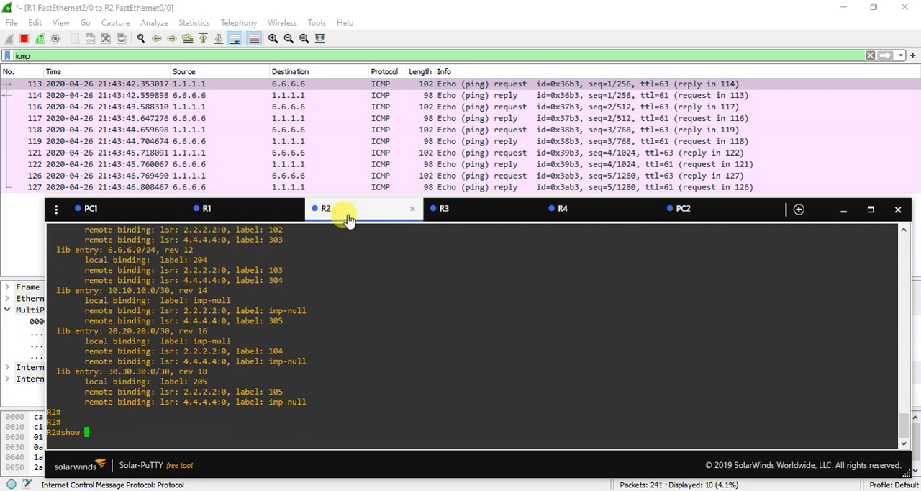
text(mpls for)
key(Tab)
text(6.6.)
text(0 24)
key(Return)
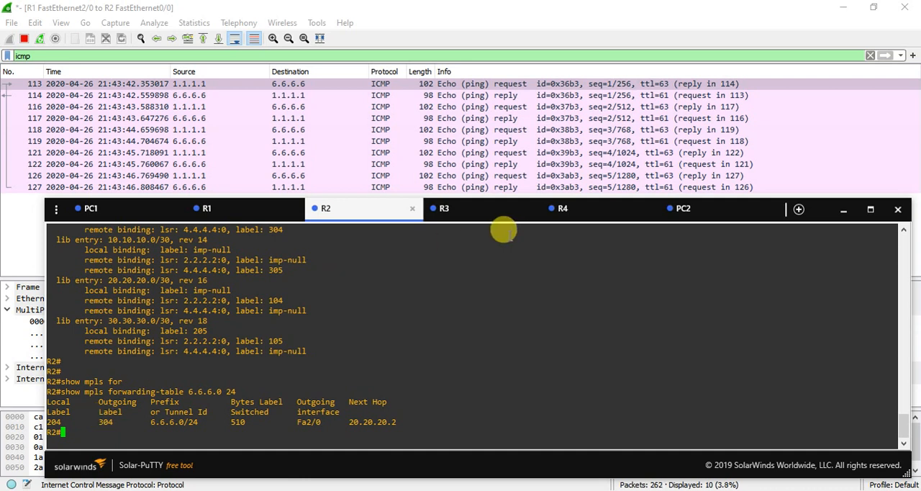
Step: Switch to the R2–R3 capture in Wireshark, filter it by icmp and expand the first echo request's MPLS header
mouse_move(712, 488)
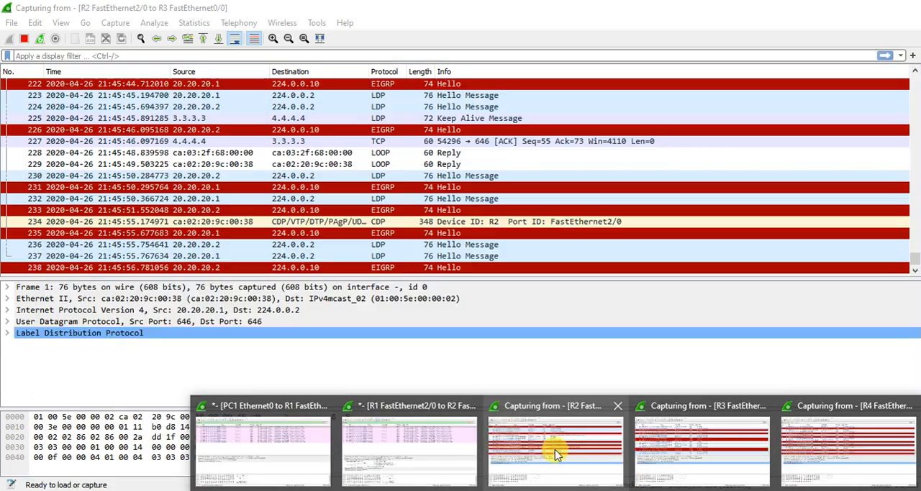
click(555, 454)
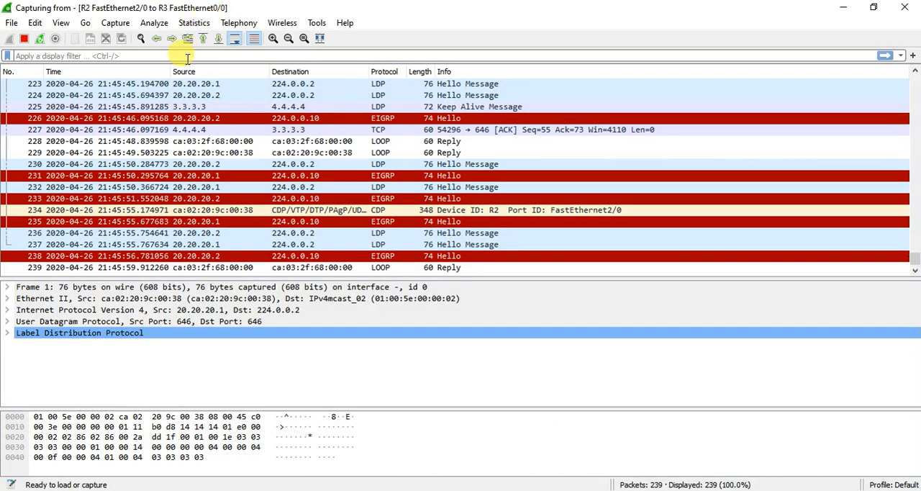
click(187, 56)
text(icmp)
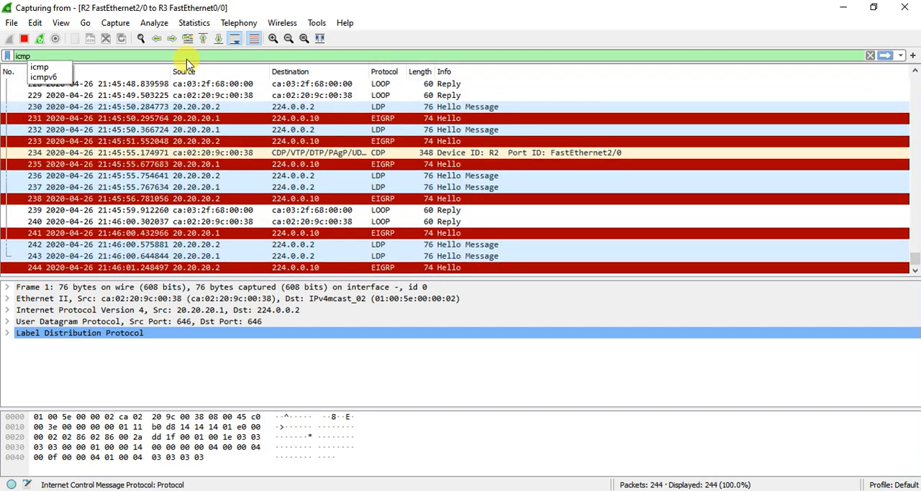
key(Return)
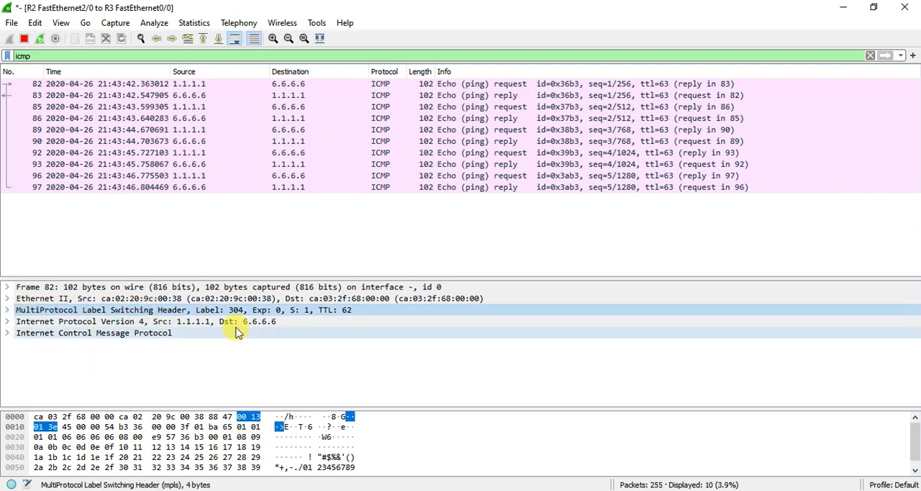
click(6, 310)
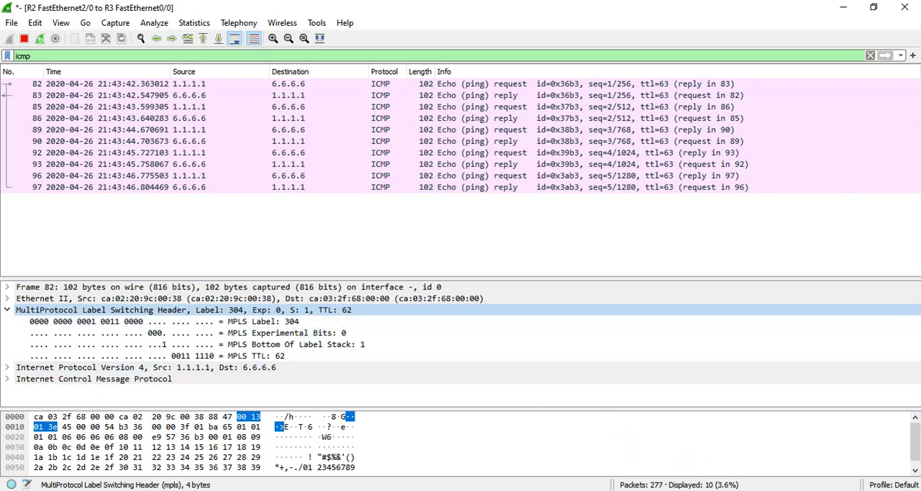
Step: Return to the Solar-PuTTY window and run show mpls forwarding-table 6.6.6.0 24 in the R3 console
mouse_move(711, 490)
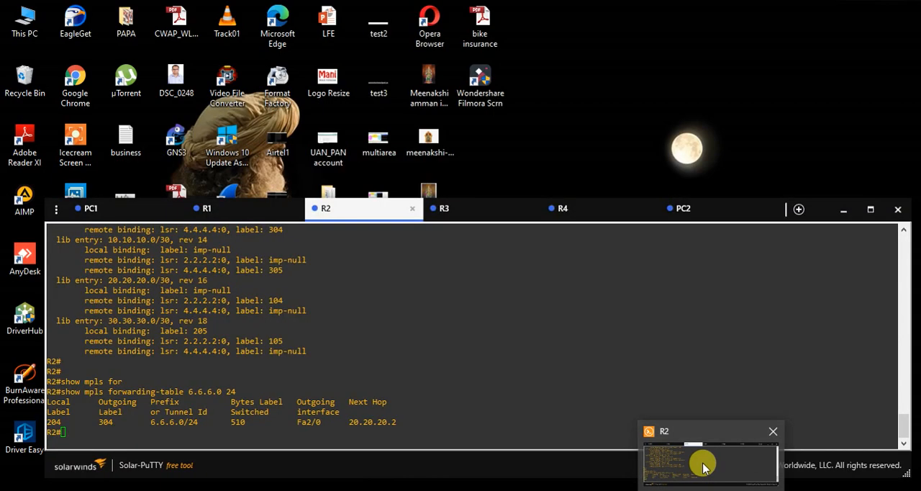
click(695, 465)
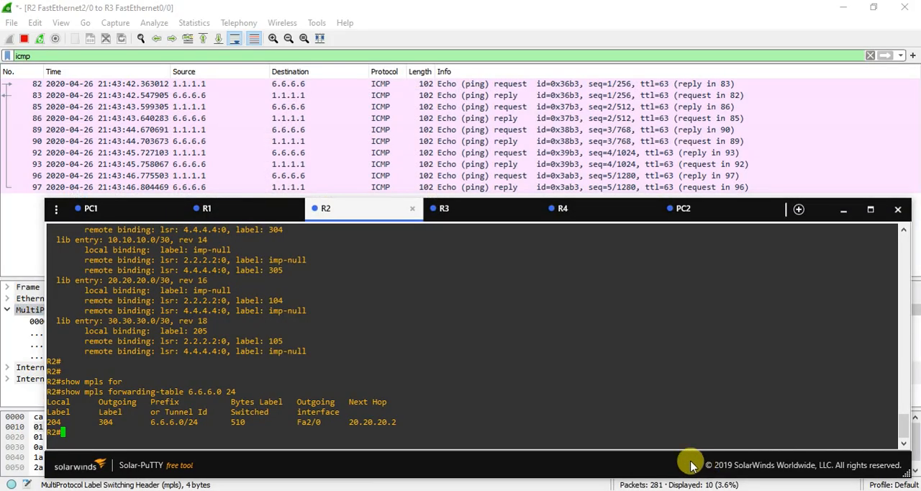
click(453, 216)
key(Return)
key(Return)
text(show mpls for)
key(Tab)
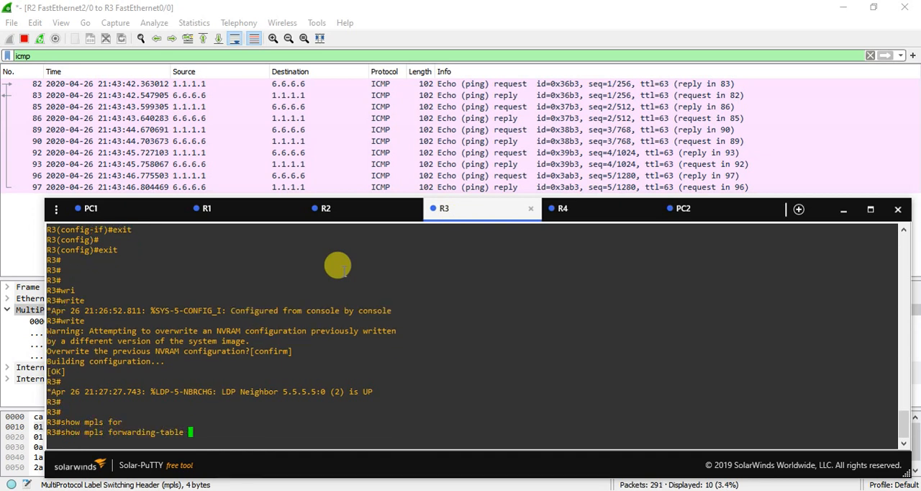
text(6.6.6)
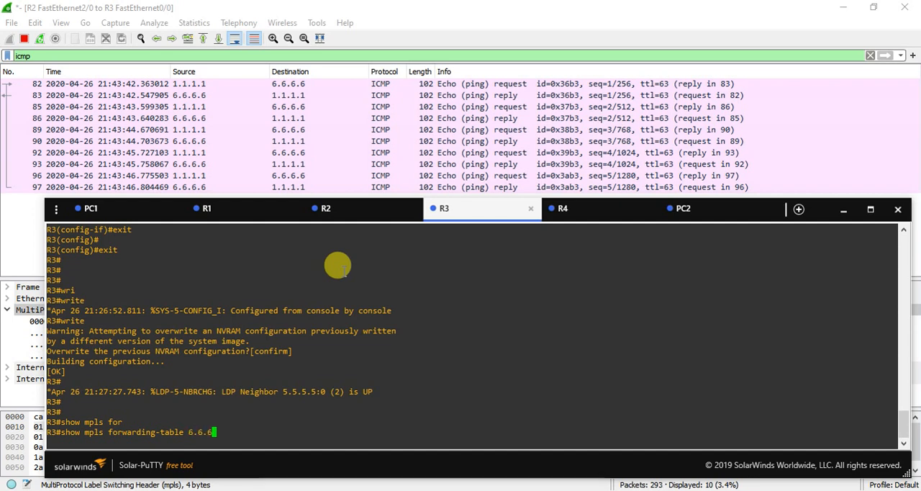
text(.0 24)
key(Return)
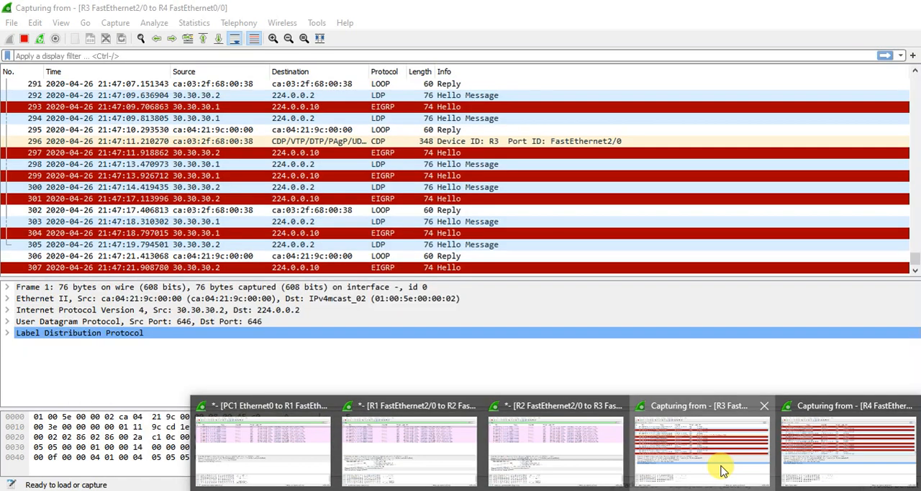
Step: Switch to the R3–R4 capture in Wireshark, filter it by icmp and inspect the first echo request's protocol layers for an MPLS header
click(719, 468)
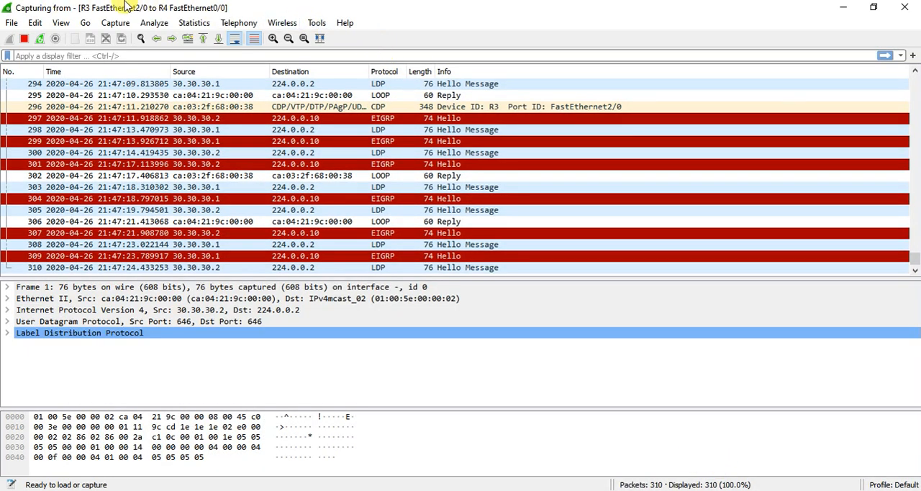
click(207, 56)
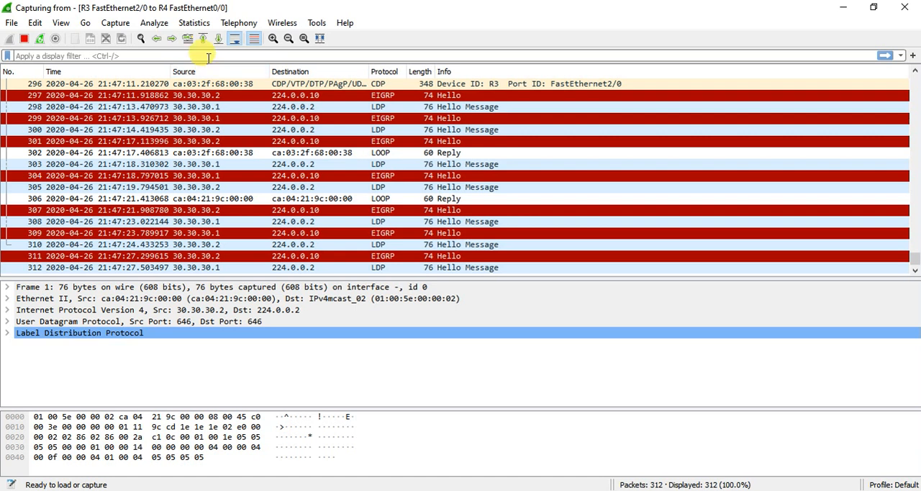
text(icmp)
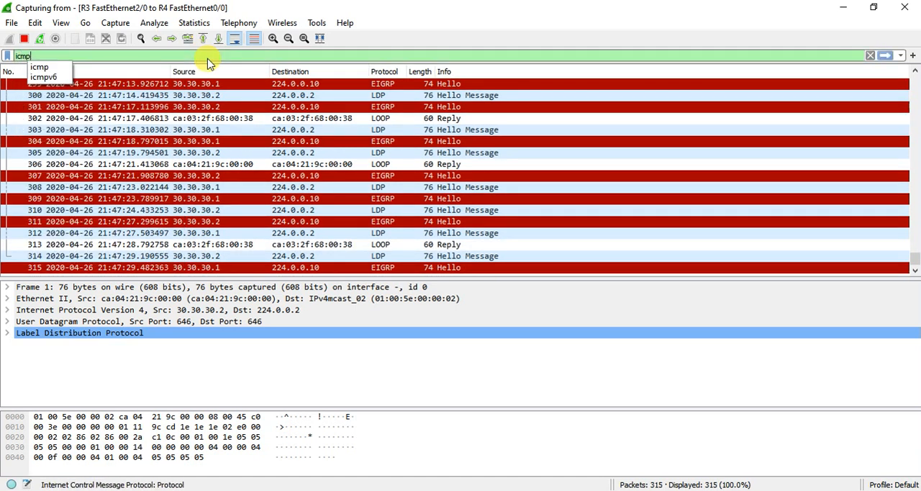
key(Return)
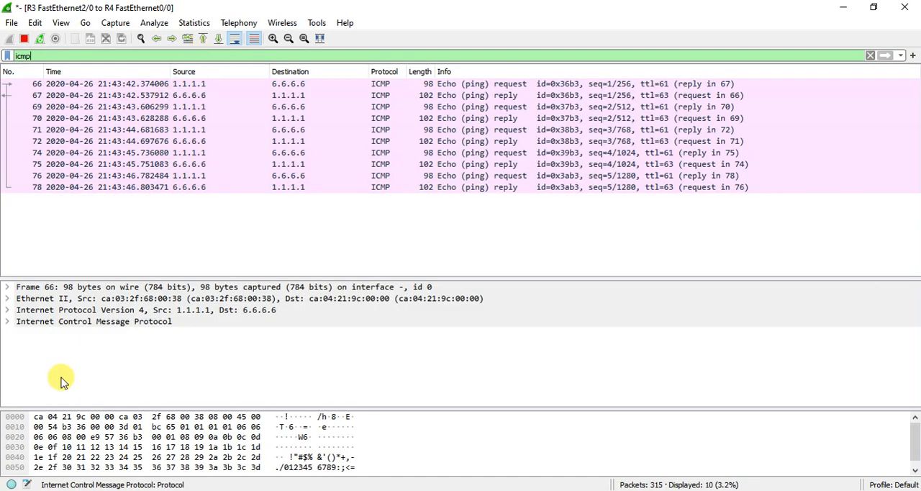
click(33, 322)
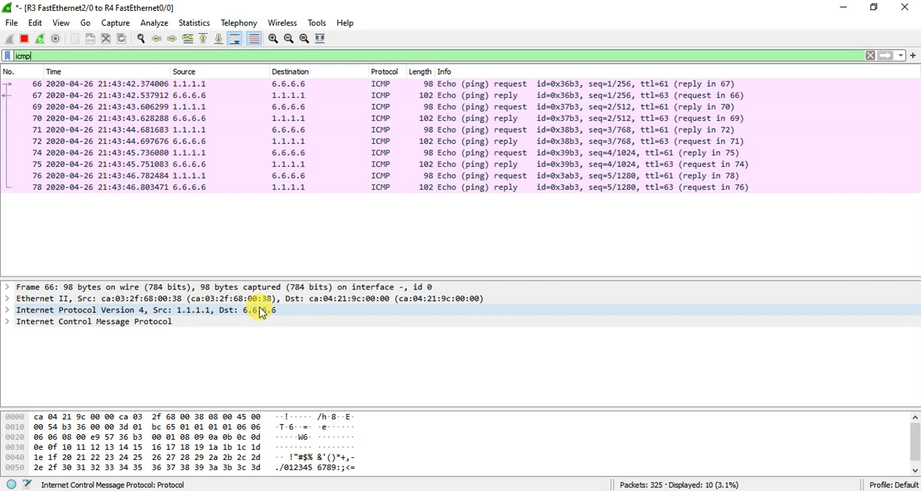
click(193, 311)
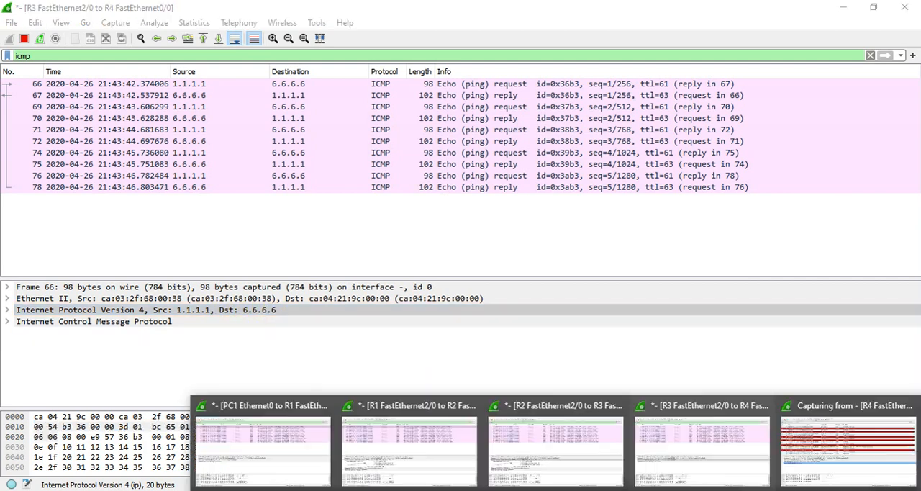
Step: Filter the R4–PC2 capture by icmp, look over the ping packets and return to the GNS3 topology
click(857, 442)
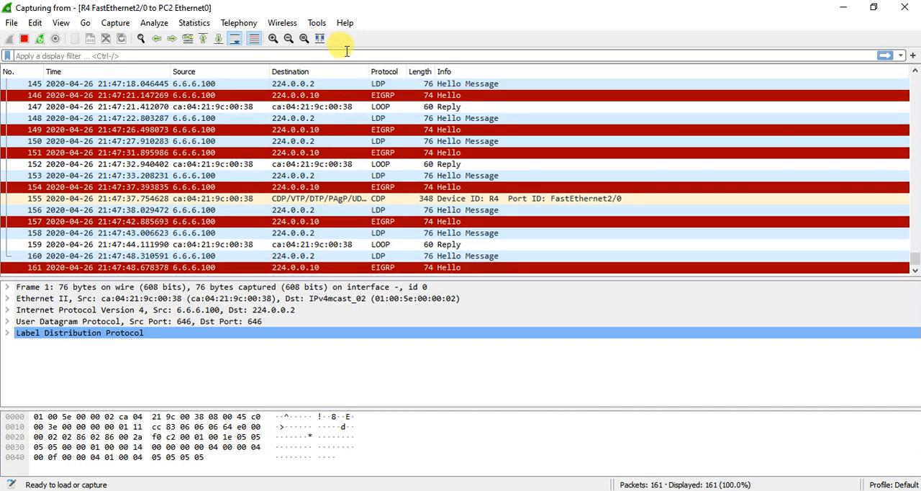
click(346, 54)
text(icmp)
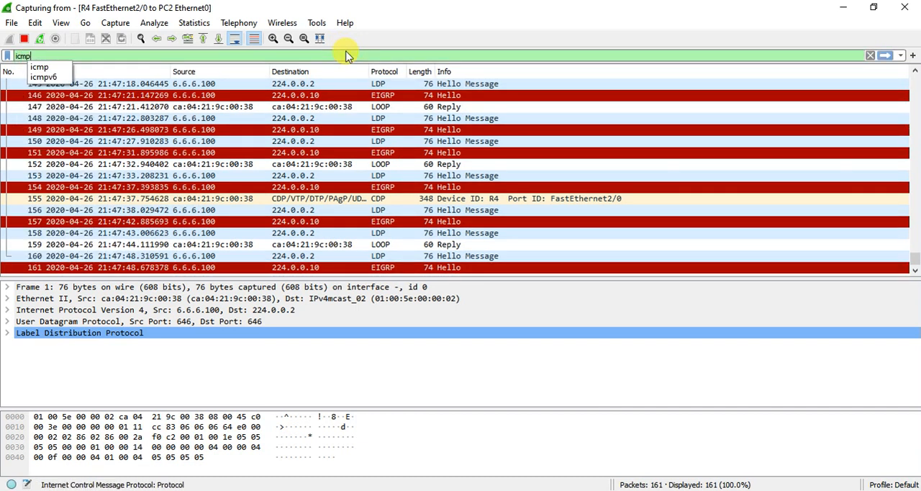
key(Return)
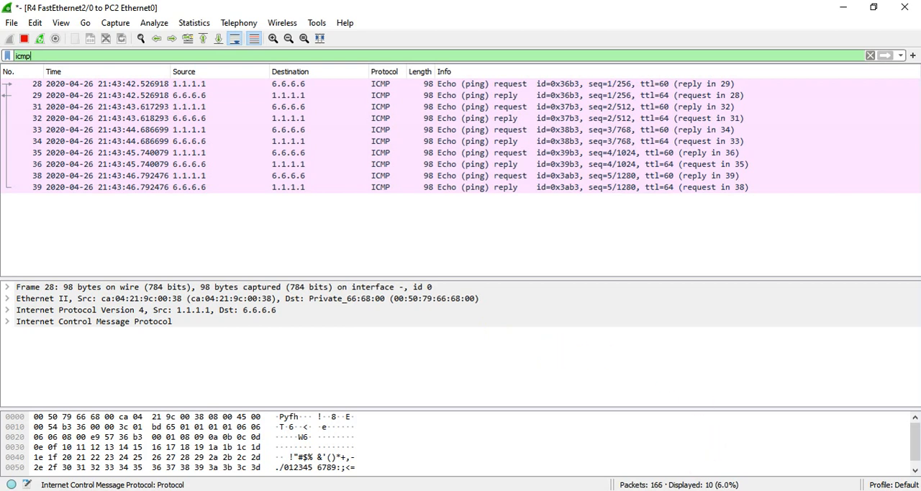
key(alt+Tab)
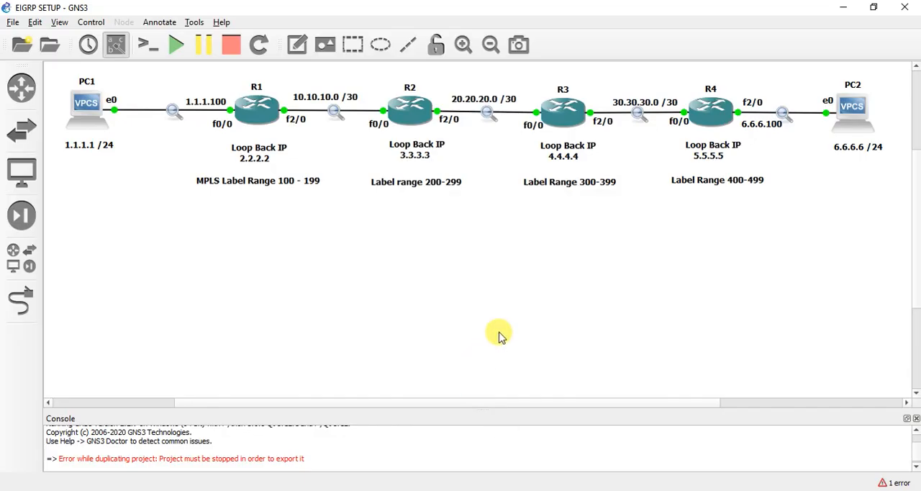